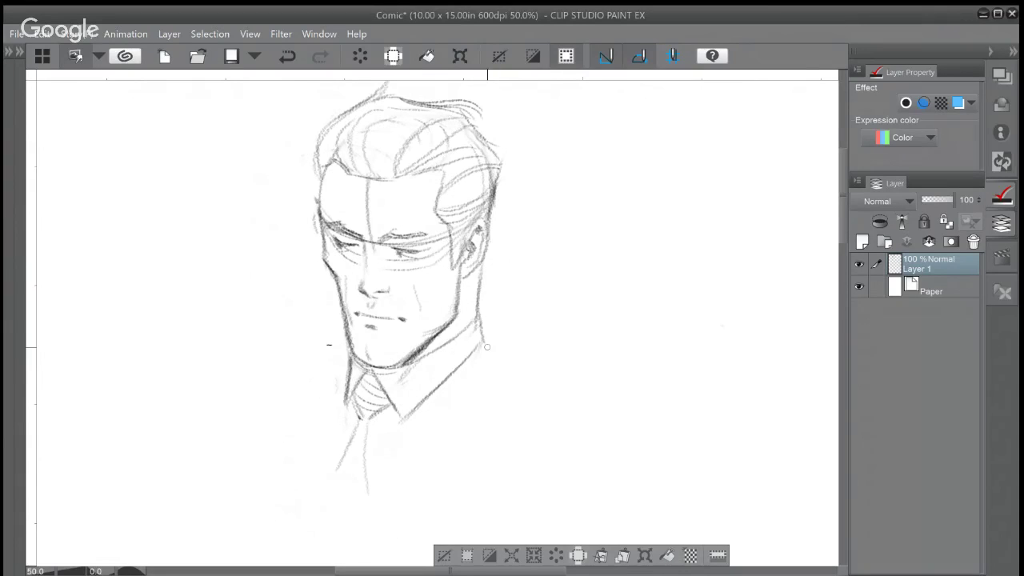
Sketch the shoulder lines sloping down from both sides of the collar on the suited man's portrait
drag(483, 343, 514, 373)
drag(514, 373, 528, 381)
drag(531, 383, 546, 392)
drag(512, 428, 554, 399)
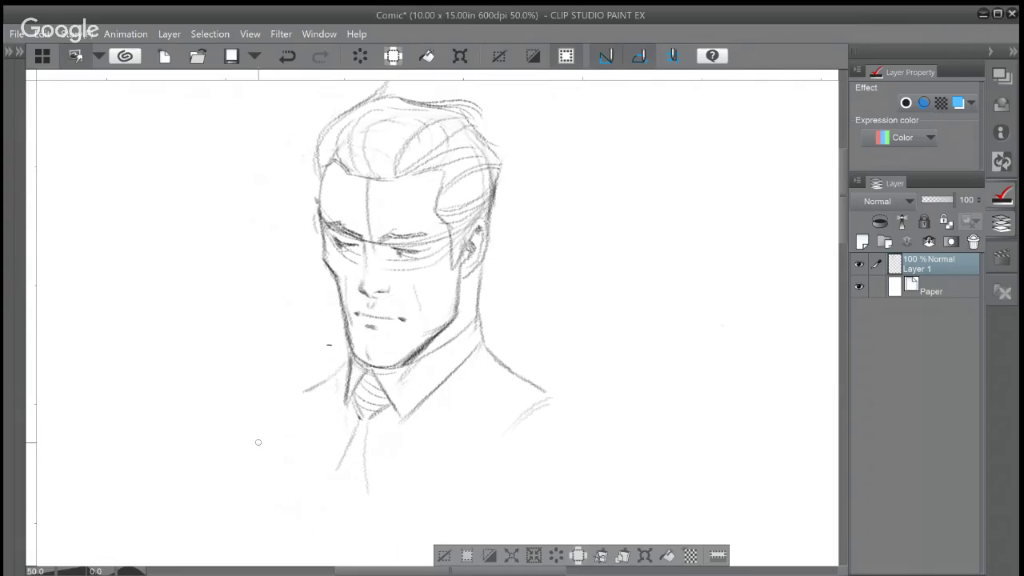
drag(344, 366, 304, 391)
drag(295, 395, 279, 405)
drag(279, 405, 263, 417)
Outline the hair beside the portrait's forehead and redraw the stroke below the ear
drag(320, 137, 309, 179)
drag(472, 281, 463, 281)
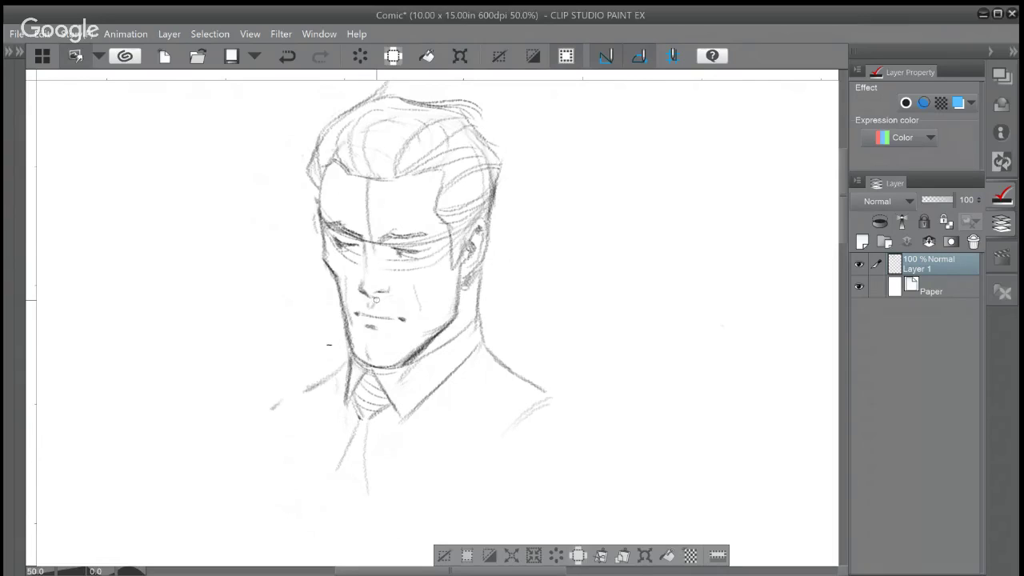
key(ctrl+z)
drag(457, 273, 466, 287)
Rough in a second head beside the portrait with a rounded cranium, curved brow and eye guidelines, a centre line and a cheek contour
mouse_move(541, 231)
mouse_down()
mouse_move(480, 217)
mouse_move(329, 224)
mouse_move(317, 233)
mouse_up()
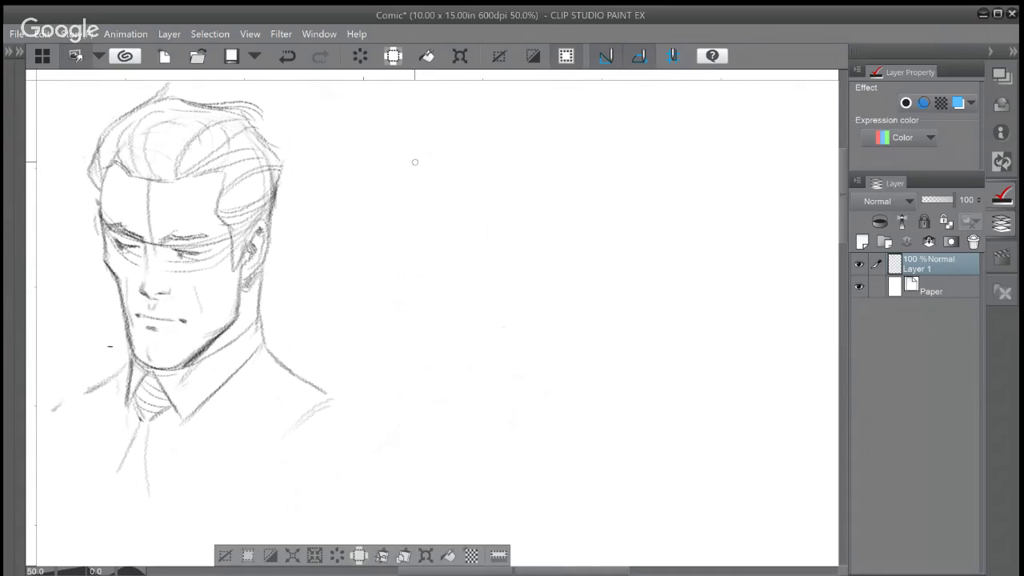
mouse_move(402, 166)
mouse_down()
mouse_move(395, 207)
mouse_move(461, 137)
mouse_move(520, 156)
mouse_up()
mouse_move(396, 205)
mouse_down()
mouse_move(425, 252)
mouse_move(503, 260)
mouse_move(487, 231)
mouse_move(514, 227)
mouse_up()
mouse_move(401, 195)
mouse_down()
mouse_move(476, 233)
mouse_move(503, 232)
mouse_up()
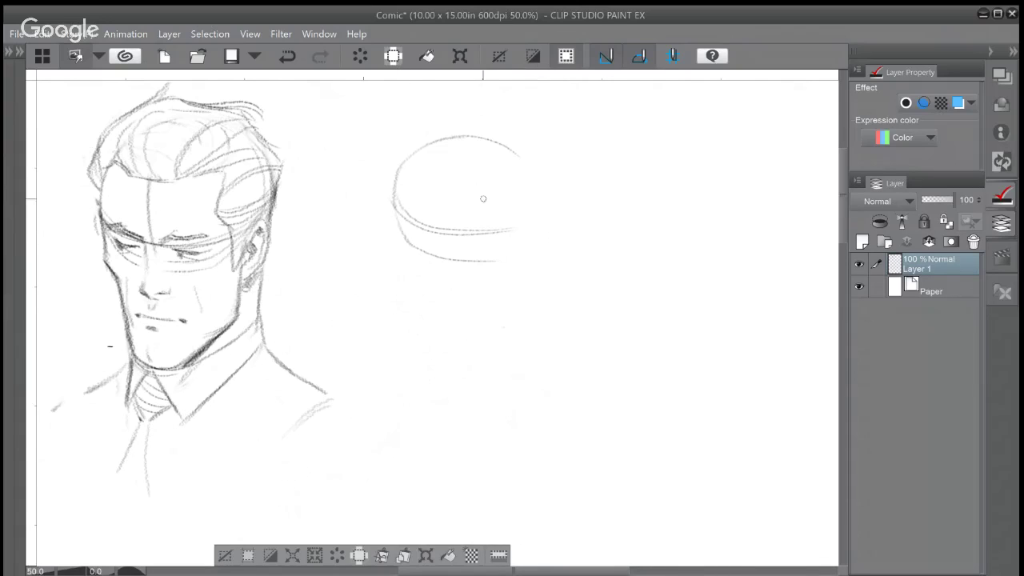
drag(442, 164, 439, 240)
drag(437, 194, 443, 251)
mouse_move(400, 226)
mouse_down()
mouse_move(402, 259)
mouse_move(435, 314)
mouse_up()
drag(393, 200, 498, 148)
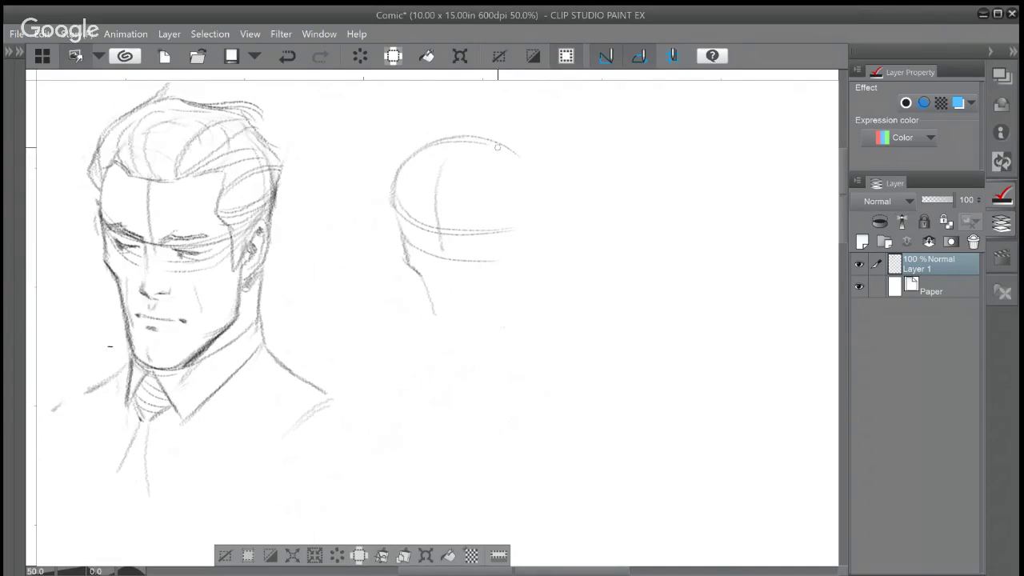
mouse_move(429, 145)
mouse_down()
mouse_move(508, 144)
mouse_move(539, 197)
mouse_up()
Handwrite the label "YOUNG STAN LEE" between the heads with an arrow pointing to the finished portrait
drag(316, 158, 294, 192)
mouse_move(314, 137)
mouse_down()
mouse_move(339, 132)
mouse_move(364, 102)
mouse_move(345, 162)
mouse_move(371, 121)
mouse_move(372, 135)
mouse_move(386, 108)
mouse_up()
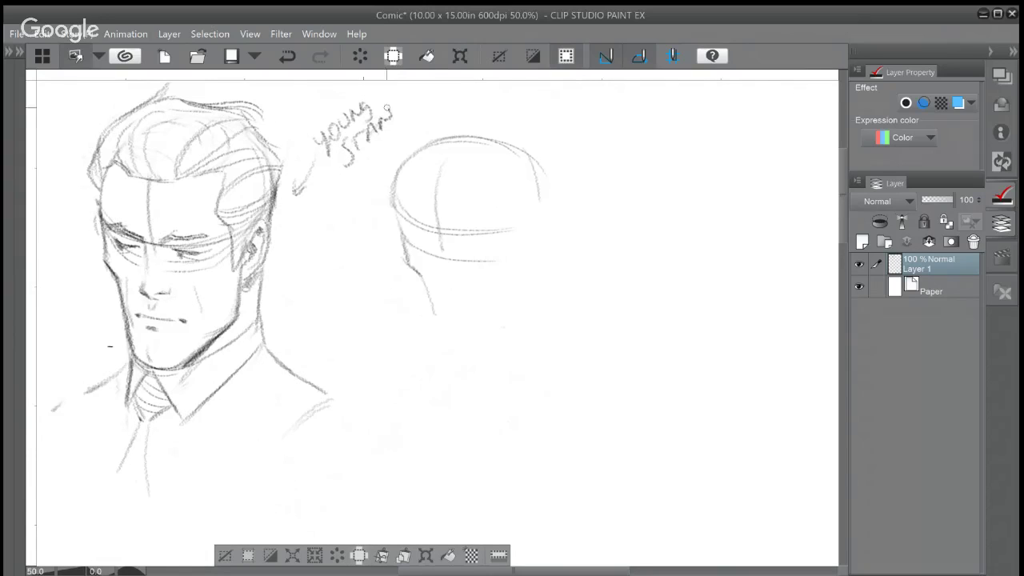
mouse_move(377, 148)
mouse_down()
mouse_move(388, 154)
mouse_move(420, 116)
mouse_up()
Build up the second head with the side plane of the skull, an ear, the jawline and chin, and the back of the head
mouse_move(392, 201)
mouse_down()
mouse_move(483, 130)
mouse_move(535, 153)
mouse_move(529, 137)
mouse_move(561, 196)
mouse_move(554, 180)
mouse_move(557, 212)
mouse_move(529, 230)
mouse_up()
drag(513, 159, 530, 240)
mouse_move(537, 221)
mouse_down()
mouse_move(550, 221)
mouse_move(548, 252)
mouse_move(530, 268)
mouse_move(526, 319)
mouse_up()
drag(408, 264, 436, 333)
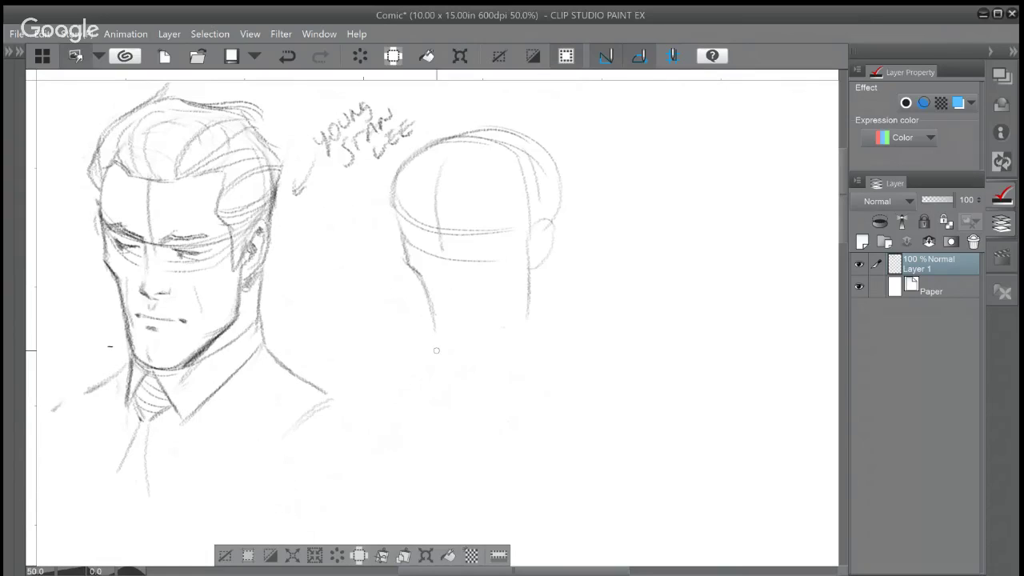
mouse_move(408, 269)
mouse_down()
mouse_move(434, 336)
mouse_move(467, 365)
mouse_move(532, 320)
mouse_up()
mouse_move(414, 149)
mouse_down()
mouse_move(562, 163)
mouse_move(570, 176)
mouse_up()
drag(541, 144, 546, 244)
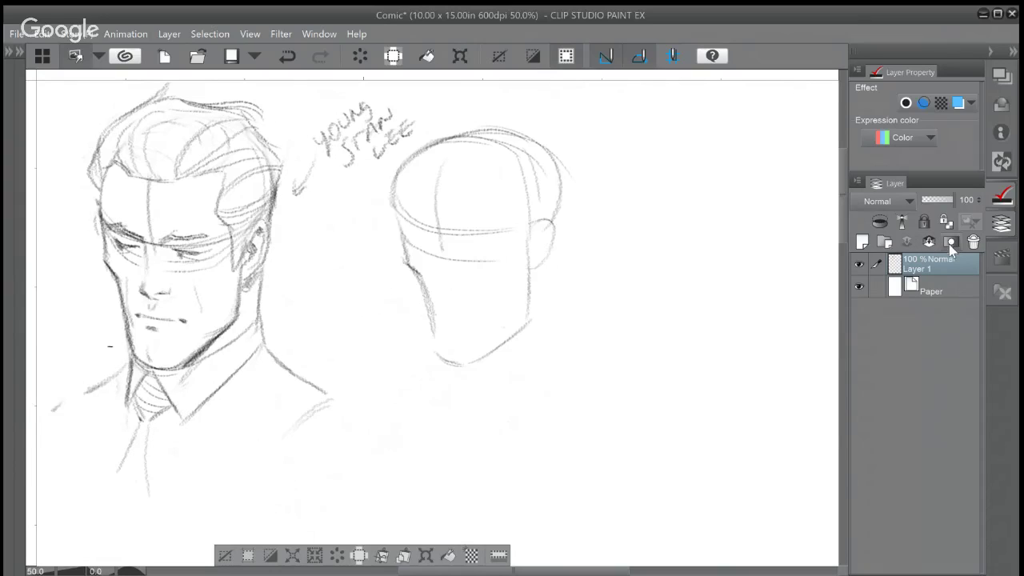
Add a new raster layer and sketch aviator-style glasses over the first portrait's eyes
click(863, 242)
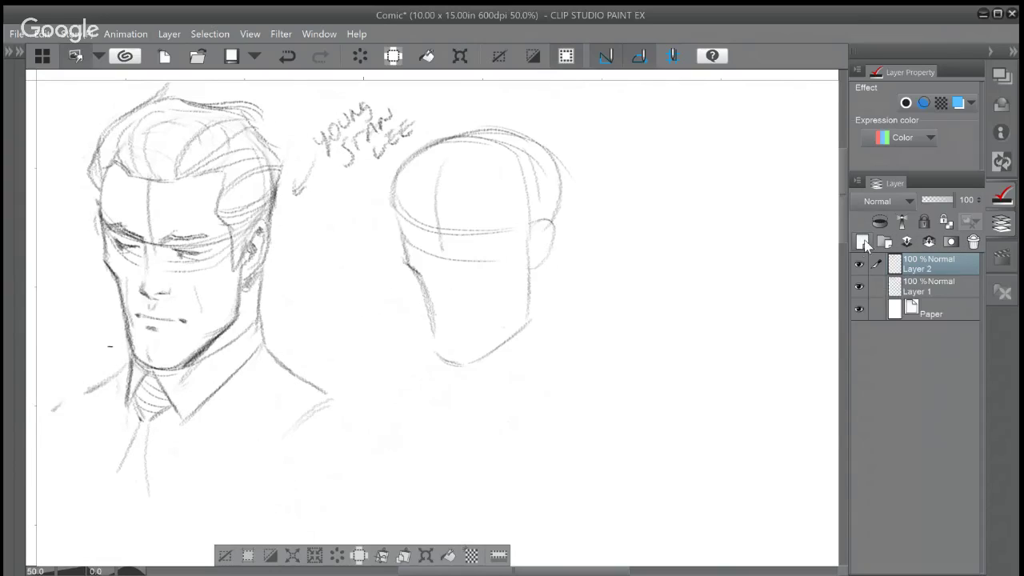
mouse_move(99, 239)
mouse_down()
mouse_move(110, 281)
mouse_move(96, 224)
mouse_up()
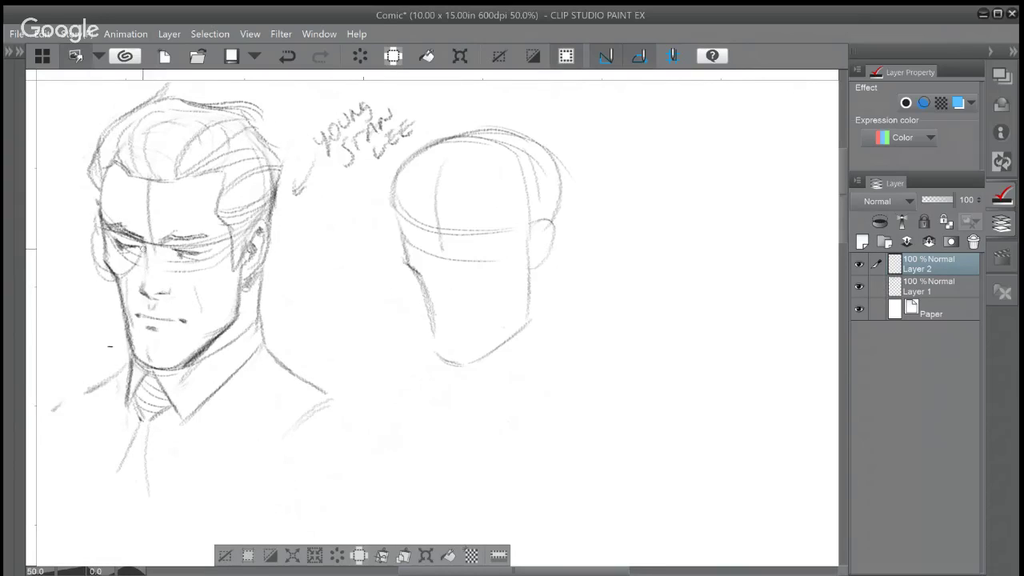
mouse_move(167, 246)
mouse_down()
mouse_move(211, 244)
mouse_move(204, 285)
mouse_move(218, 248)
mouse_move(245, 231)
mouse_up()
mouse_move(98, 230)
mouse_down()
mouse_move(93, 251)
mouse_move(136, 257)
mouse_up()
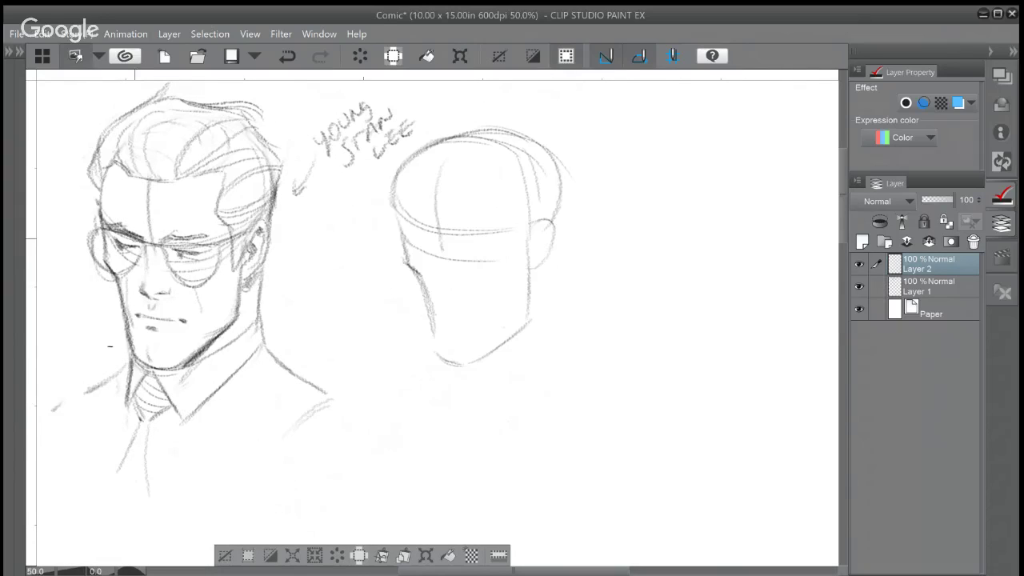
mouse_move(151, 250)
mouse_down()
mouse_move(164, 248)
mouse_move(191, 278)
mouse_up()
Sketch the brow line, both eyes and the inner ear on the second head, and darken its face and skull outline
mouse_move(407, 211)
mouse_down()
mouse_move(435, 236)
mouse_move(498, 241)
mouse_up()
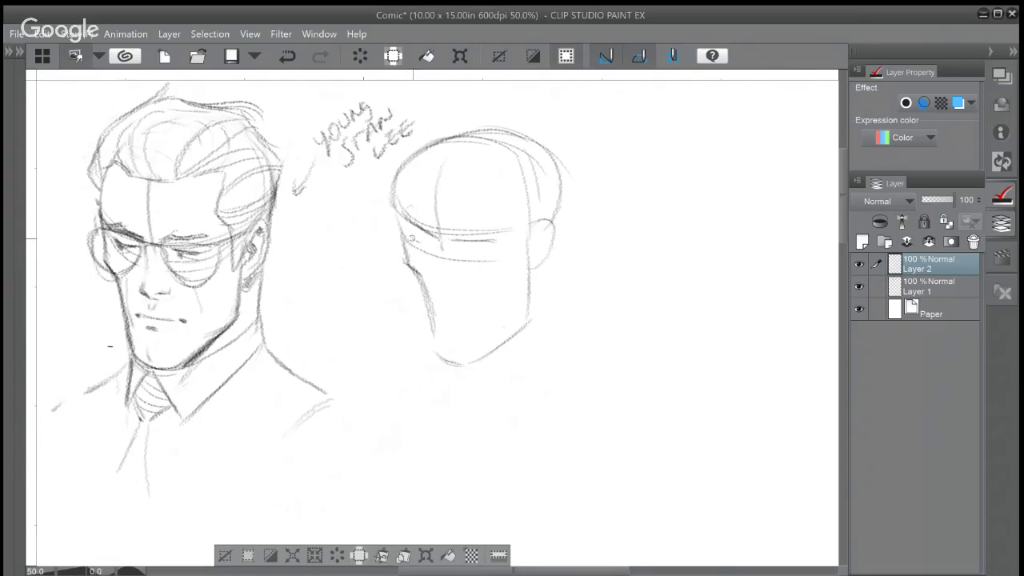
mouse_move(415, 240)
mouse_down()
mouse_move(428, 235)
mouse_move(435, 253)
mouse_up()
mouse_move(393, 212)
mouse_down()
mouse_move(406, 267)
mouse_move(430, 279)
mouse_move(442, 360)
mouse_move(513, 340)
mouse_up()
mouse_move(532, 276)
mouse_down()
mouse_move(546, 221)
mouse_move(552, 246)
mouse_move(535, 272)
mouse_up()
drag(544, 231, 527, 265)
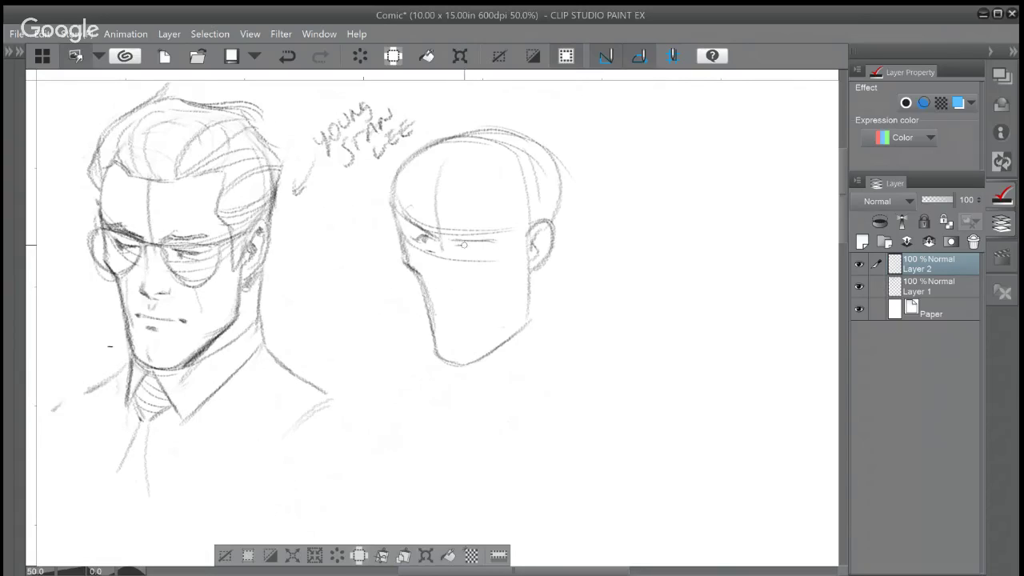
drag(470, 245, 485, 253)
mouse_move(394, 200)
mouse_down()
mouse_move(475, 135)
mouse_move(554, 210)
mouse_up()
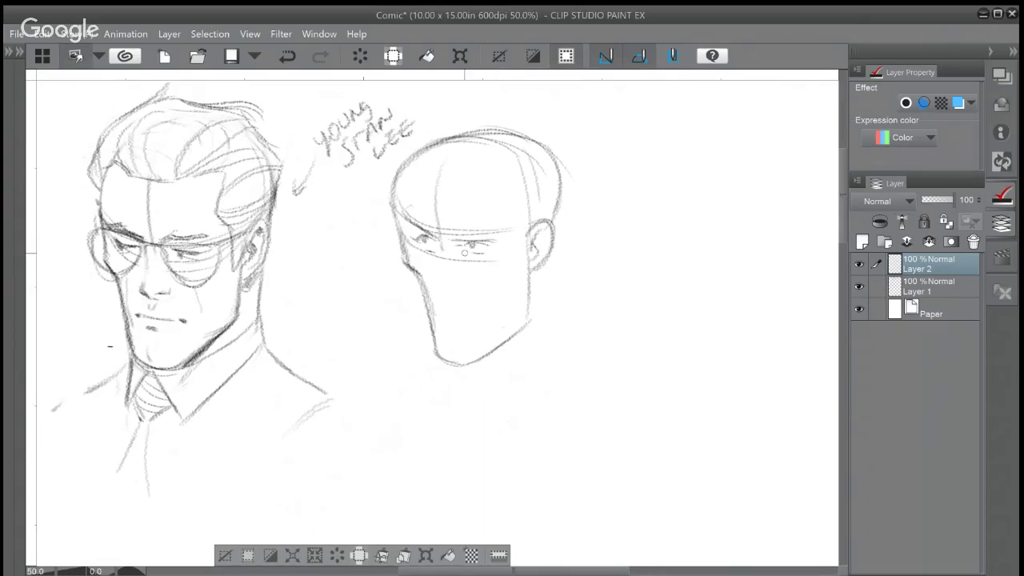
Add the nose, mouth and back-of-head strokes to the second head, darken its brow, cheek and jaw, and undo the last skull stroke
mouse_move(439, 240)
mouse_down()
mouse_move(445, 289)
mouse_move(460, 279)
mouse_move(441, 305)
mouse_move(478, 316)
mouse_up()
drag(528, 274, 529, 320)
drag(564, 256, 556, 187)
mouse_move(402, 182)
mouse_down()
mouse_move(485, 139)
mouse_move(424, 143)
mouse_move(543, 145)
mouse_move(566, 211)
mouse_up()
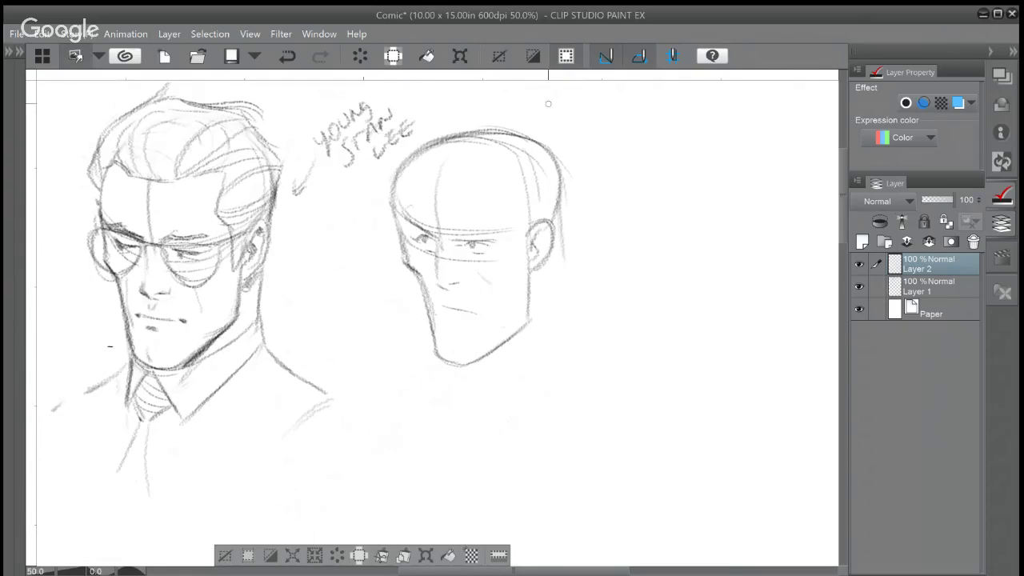
drag(547, 151, 560, 193)
mouse_move(415, 269)
mouse_down()
mouse_move(438, 357)
mouse_move(451, 363)
mouse_move(436, 356)
mouse_move(489, 360)
mouse_move(465, 367)
mouse_move(527, 317)
mouse_up()
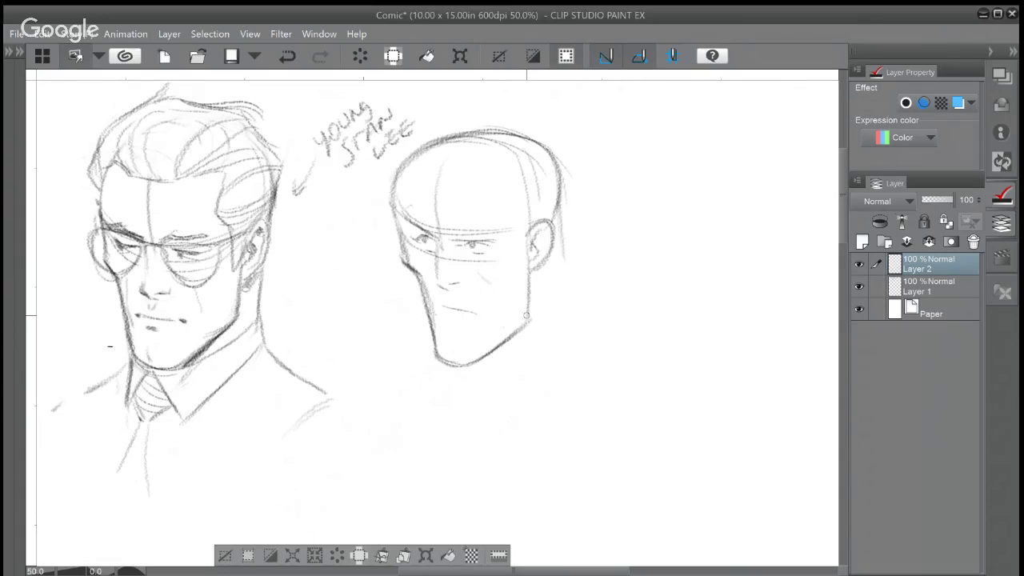
mouse_move(405, 214)
mouse_down()
mouse_move(431, 238)
mouse_move(447, 216)
mouse_move(467, 237)
mouse_move(440, 228)
mouse_move(450, 240)
mouse_move(496, 242)
mouse_up()
drag(395, 220, 444, 138)
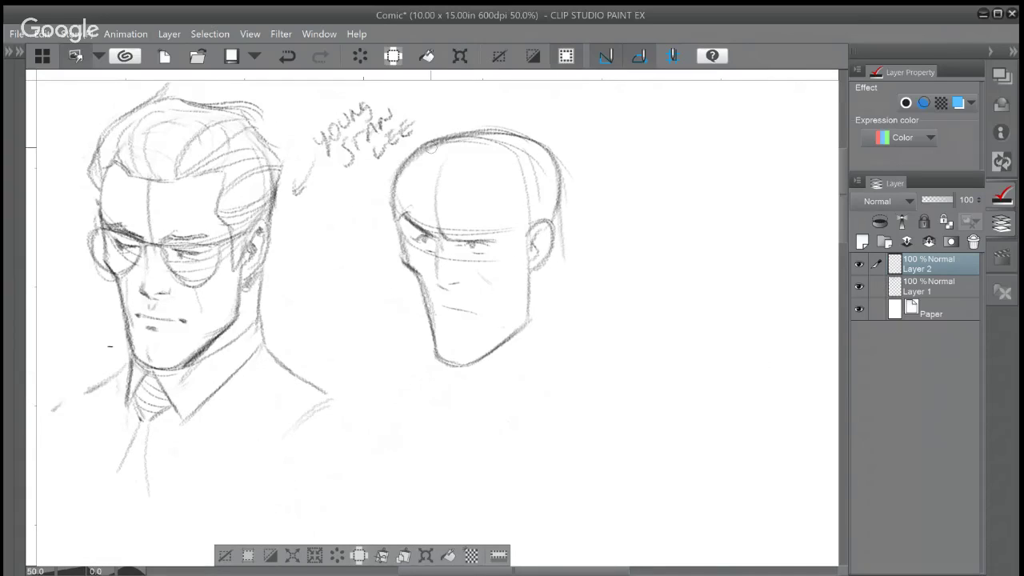
key(ctrl+z)
Compare the drawing with Layer 2 hidden and shown to check which strokes it holds
click(860, 264)
click(860, 266)
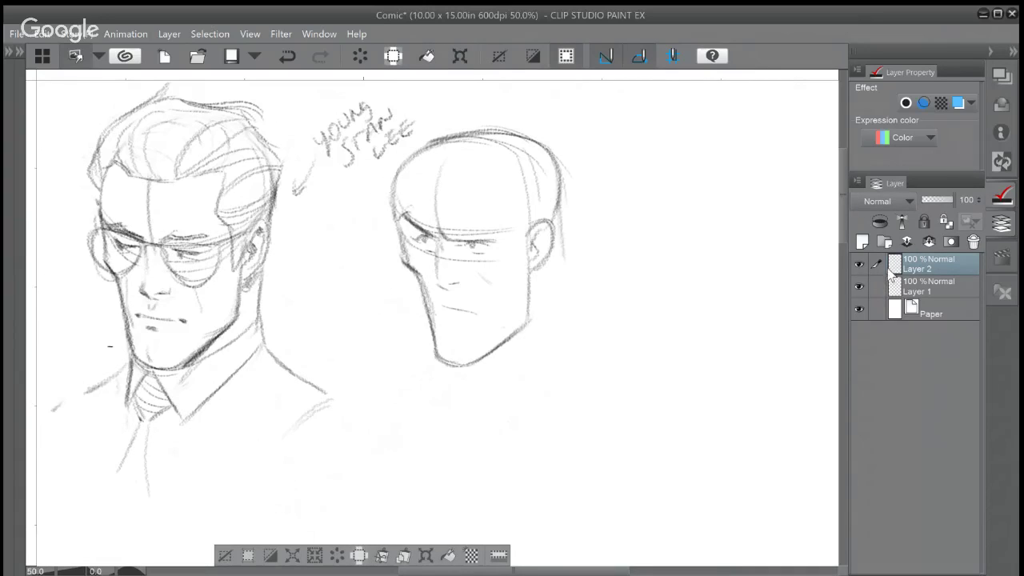
click(859, 265)
click(860, 265)
click(859, 265)
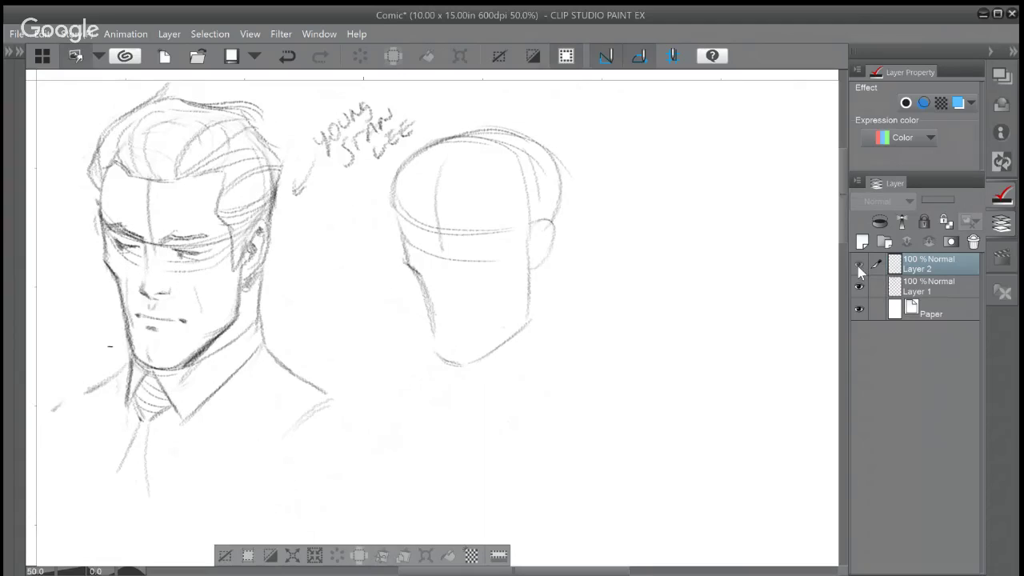
click(859, 265)
click(859, 265)
click(860, 264)
click(904, 290)
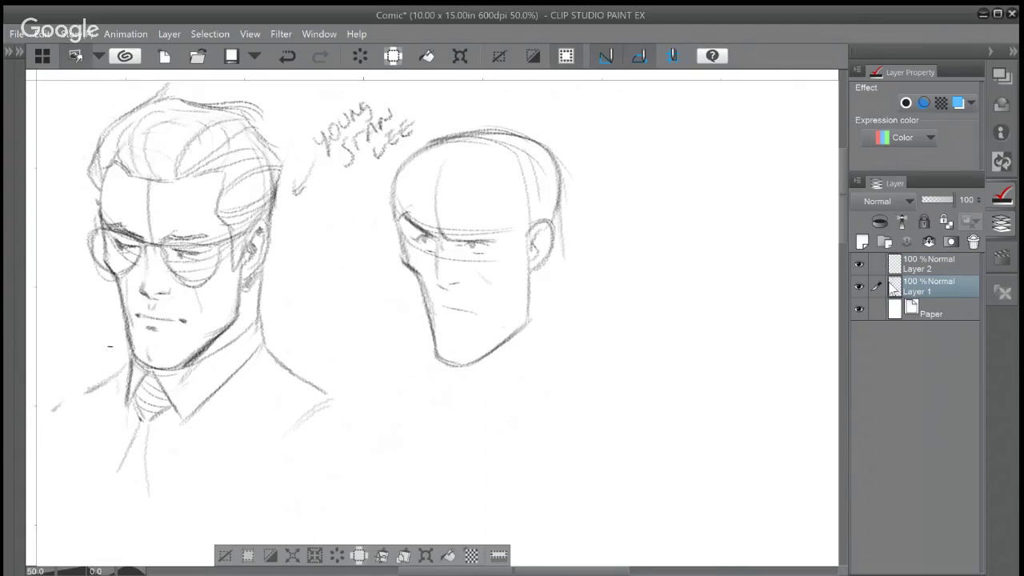
click(859, 265)
click(859, 265)
click(878, 264)
click(895, 266)
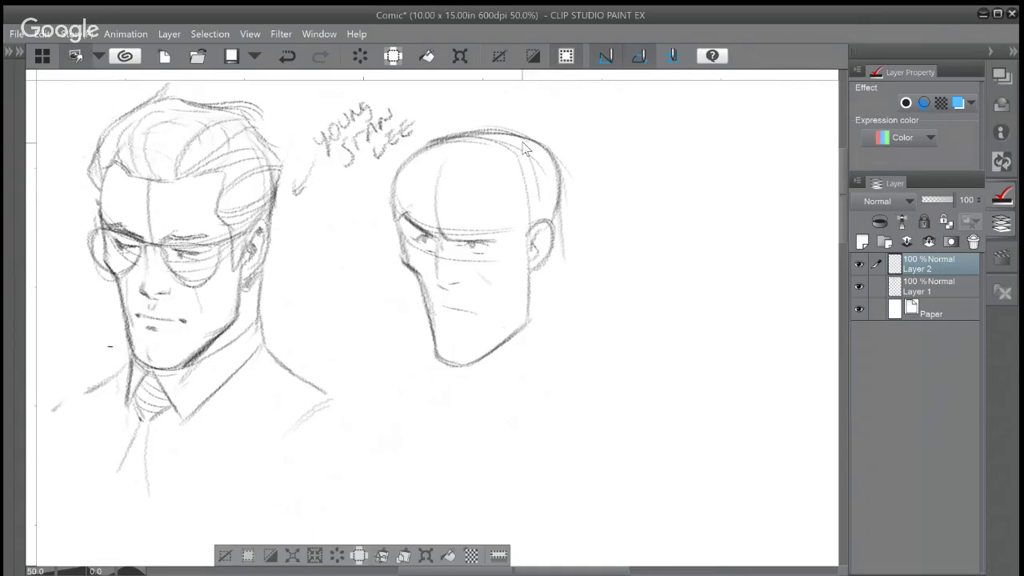
Lasso the second head on Layer 2 and cut and paste its strokes onto a separate layer
click(9, 52)
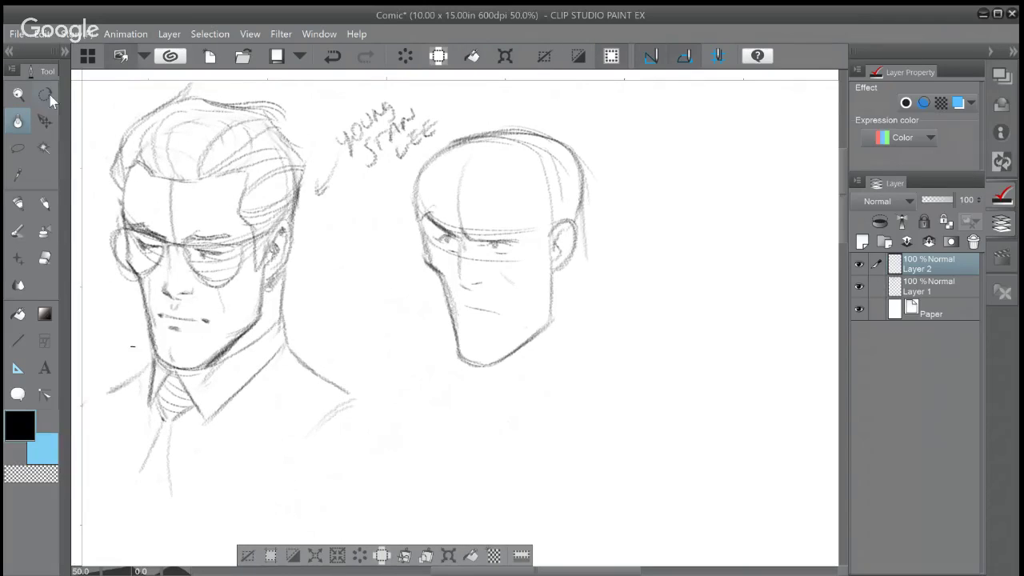
click(19, 149)
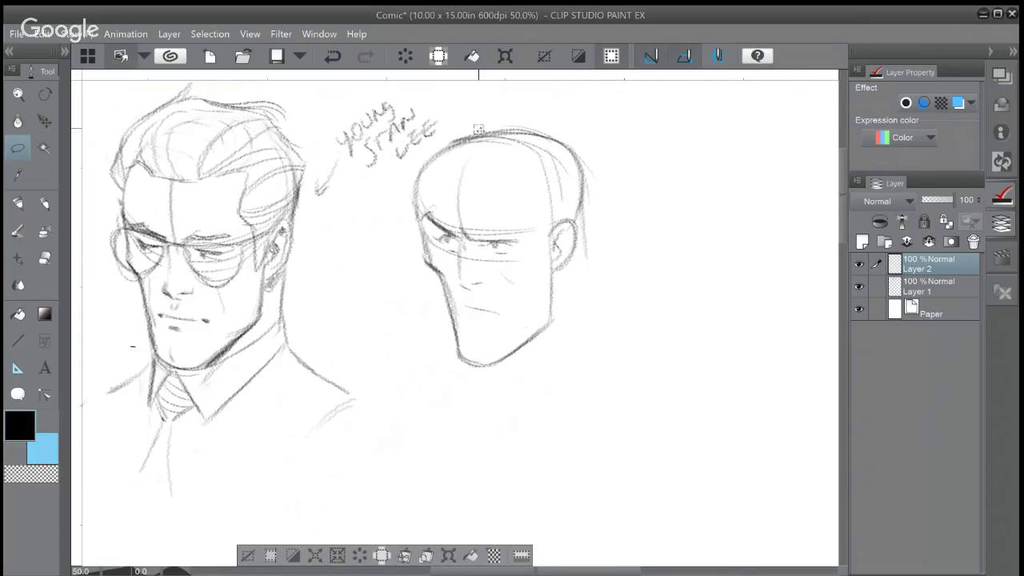
mouse_move(477, 128)
mouse_down()
mouse_move(423, 159)
mouse_move(400, 213)
mouse_up()
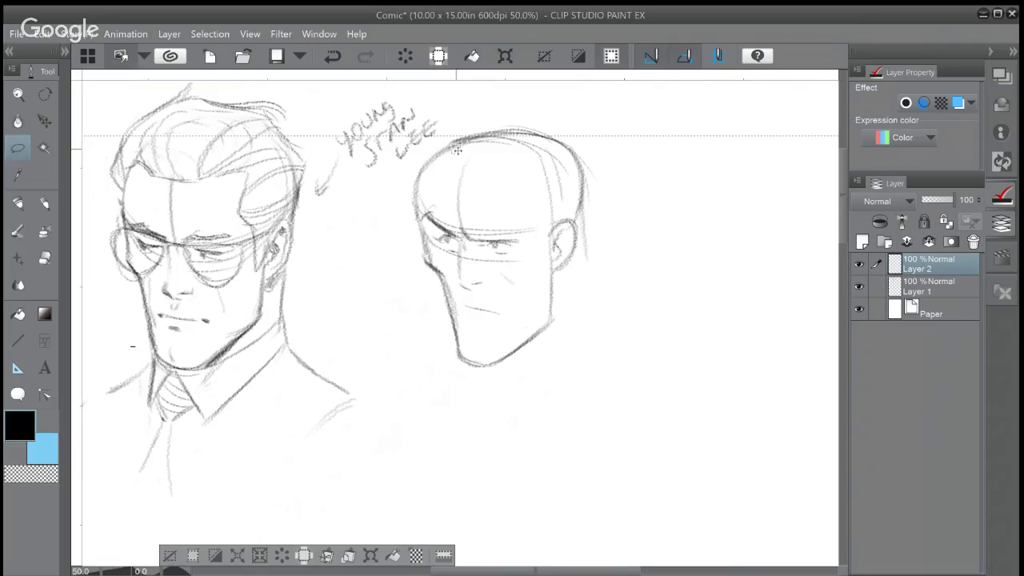
key(ctrl+d)
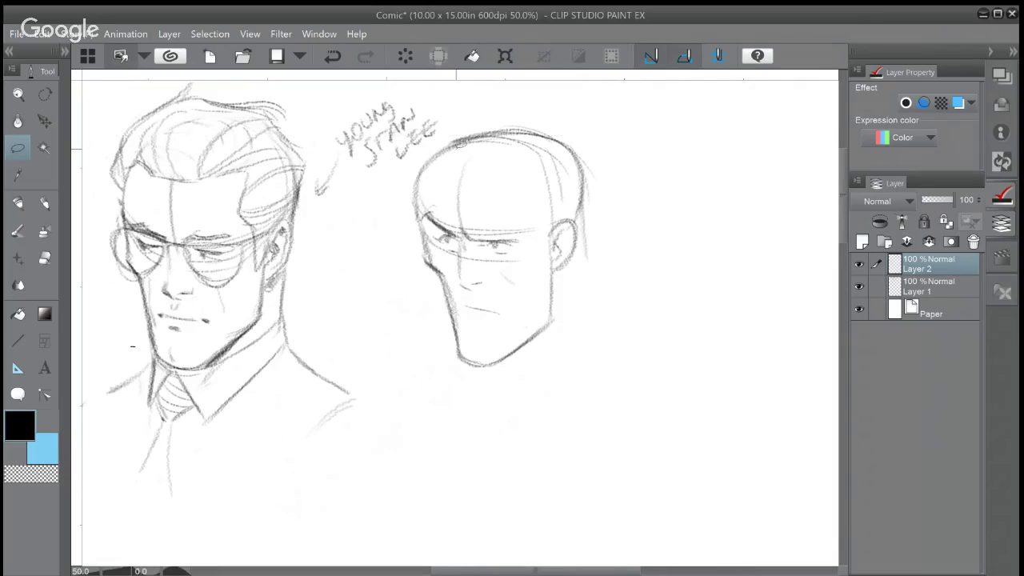
mouse_move(435, 141)
mouse_down()
mouse_move(420, 308)
mouse_move(450, 386)
mouse_move(551, 367)
mouse_move(628, 238)
mouse_move(528, 102)
mouse_move(476, 116)
mouse_up()
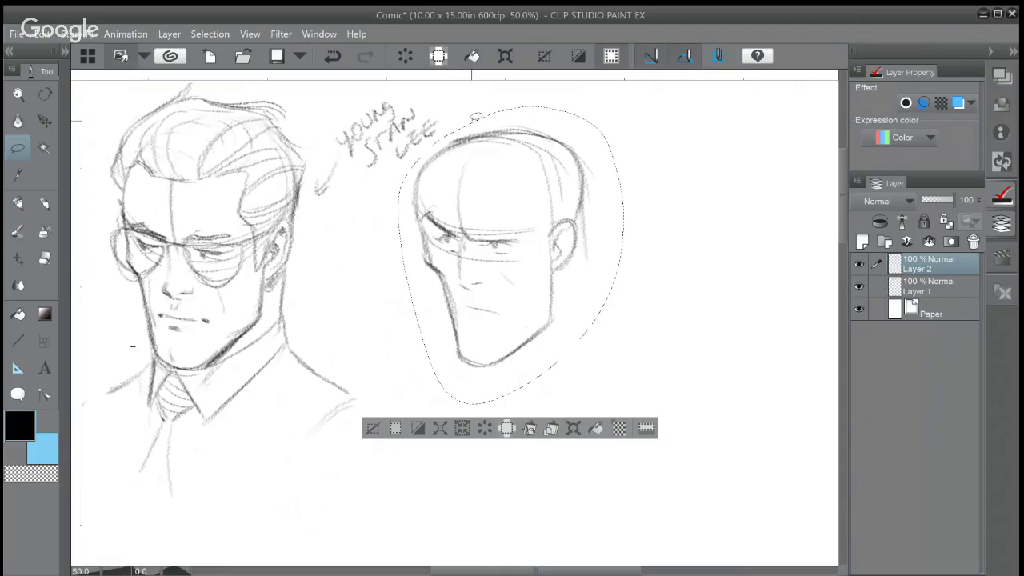
key(ctrl+x)
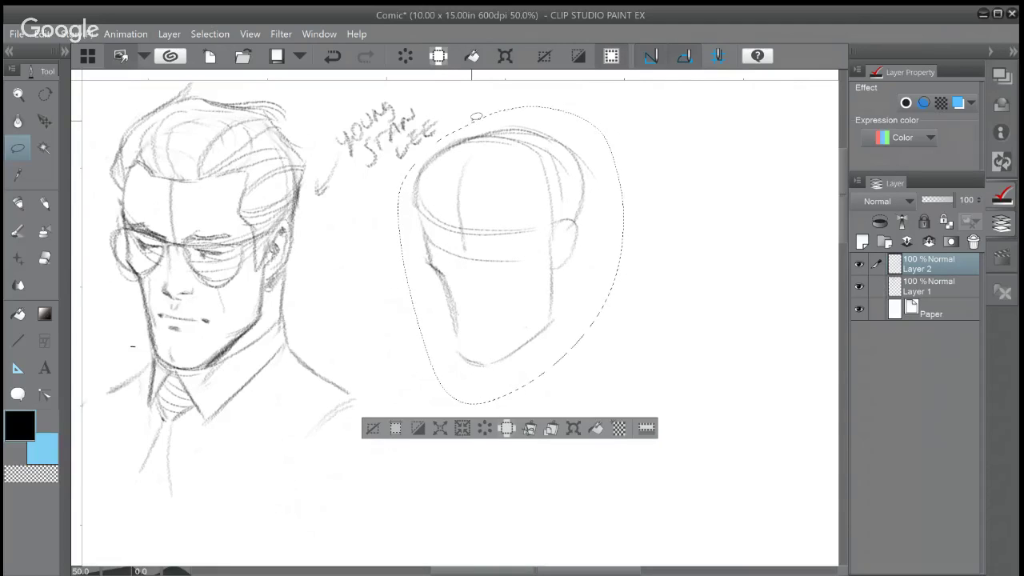
key(ctrl+v)
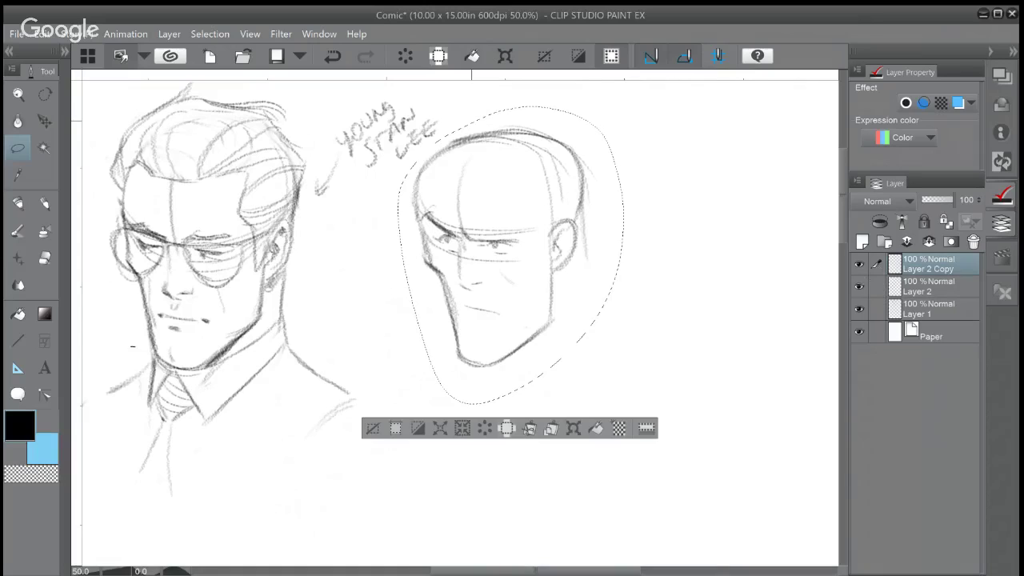
Hide Layer 2, move the pasted head layer beneath it, merge it into Layer 1 and clear the selection
click(858, 286)
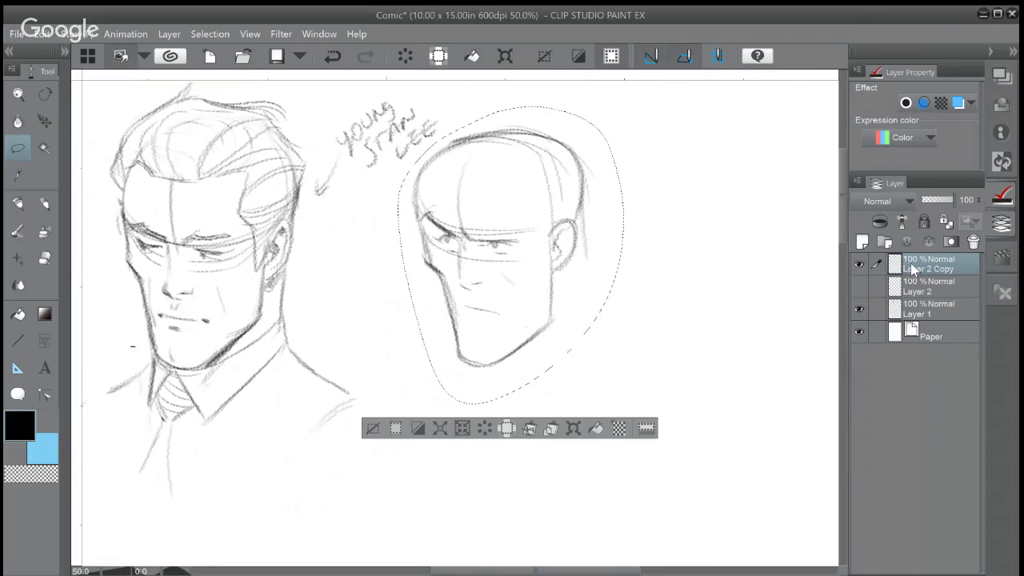
drag(916, 268, 917, 302)
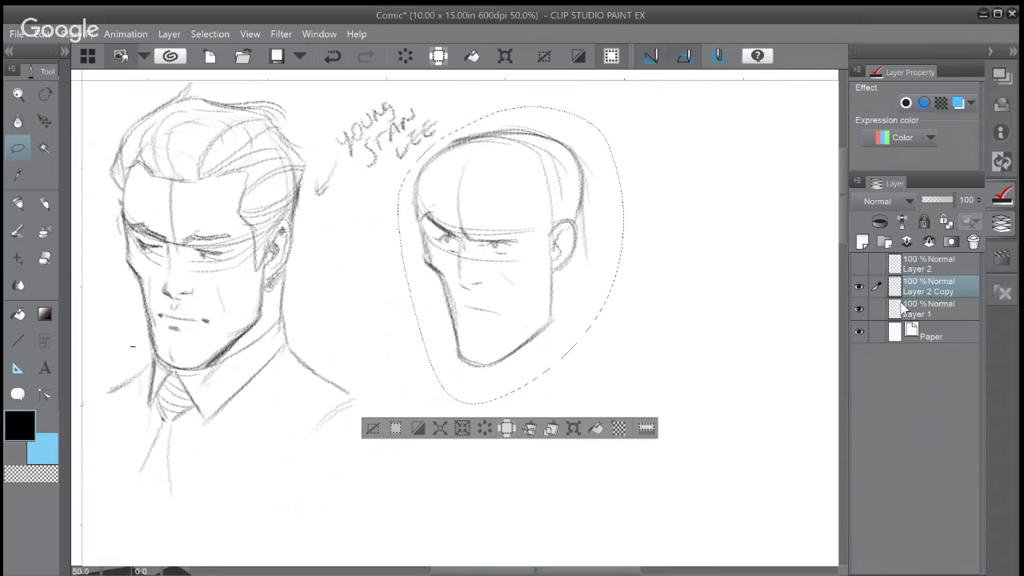
key(ctrl+e)
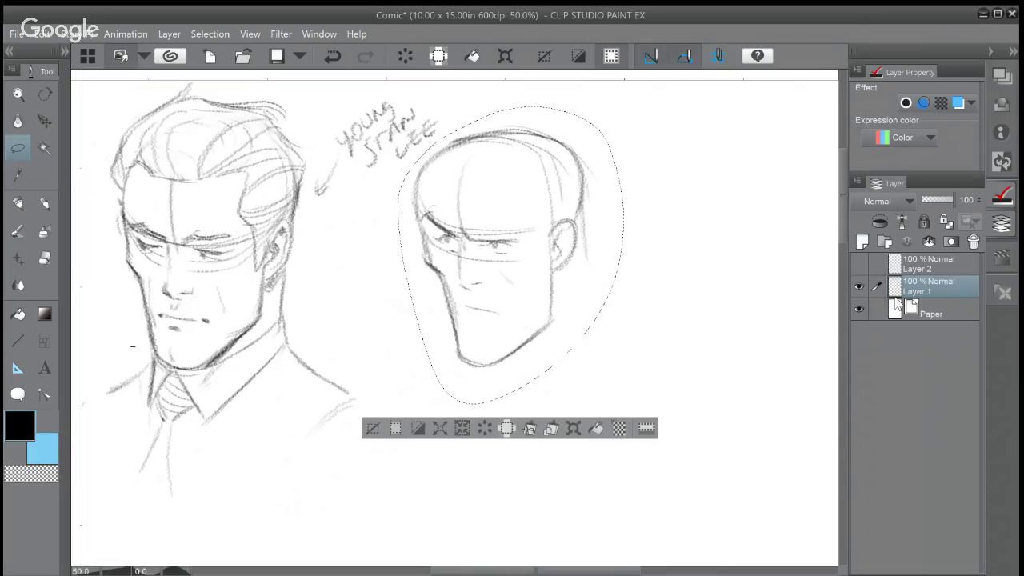
key(ctrl+d)
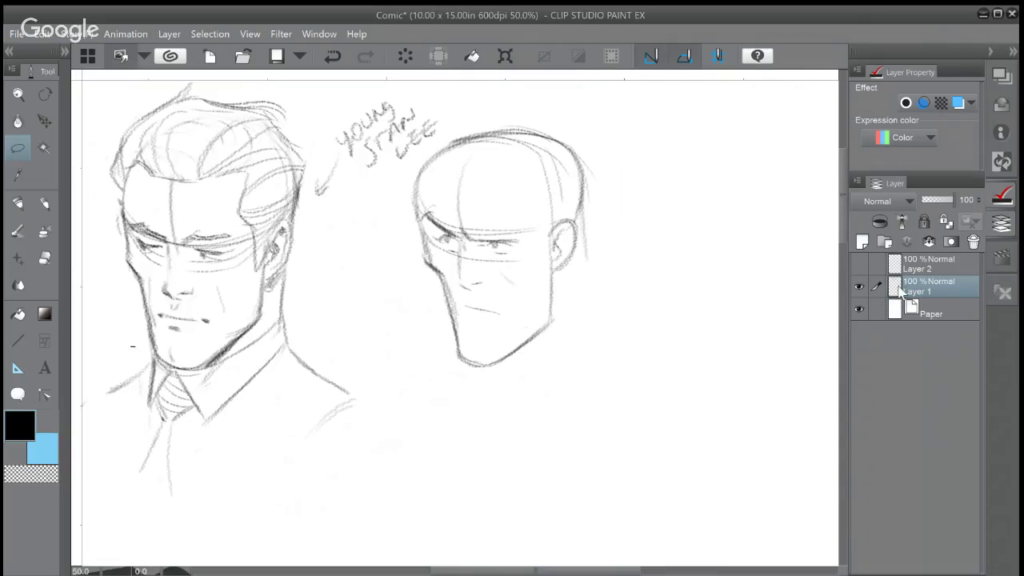
click(859, 287)
click(859, 287)
Erase the skull outline above the forehead on the second head, and return to the drawing brush
key(e)
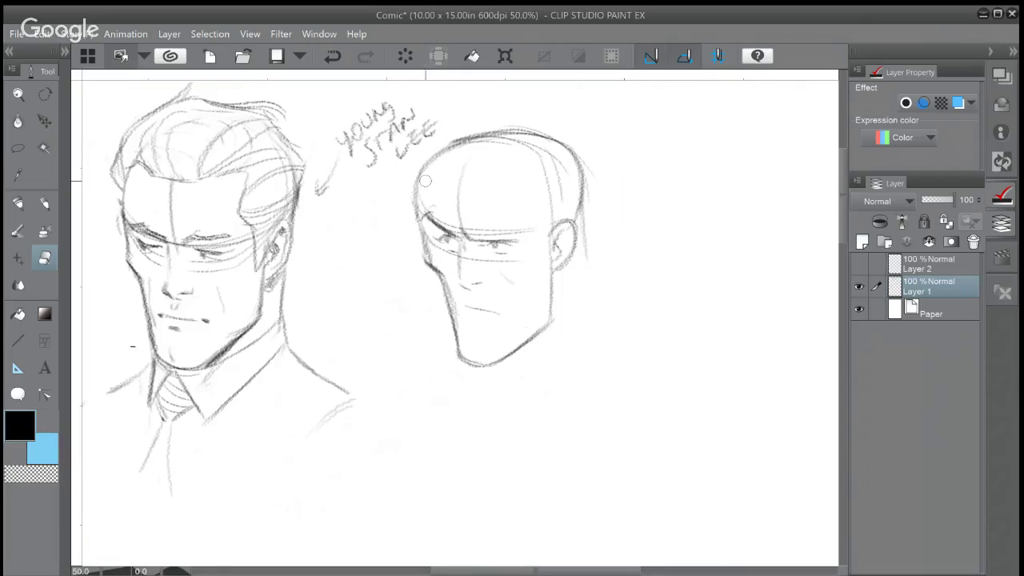
mouse_move(416, 198)
mouse_down()
mouse_move(443, 150)
mouse_move(406, 202)
mouse_move(448, 144)
mouse_move(476, 131)
mouse_up()
mouse_move(420, 180)
mouse_down()
mouse_move(449, 152)
mouse_move(406, 208)
mouse_move(488, 130)
mouse_move(479, 137)
mouse_move(521, 138)
mouse_up()
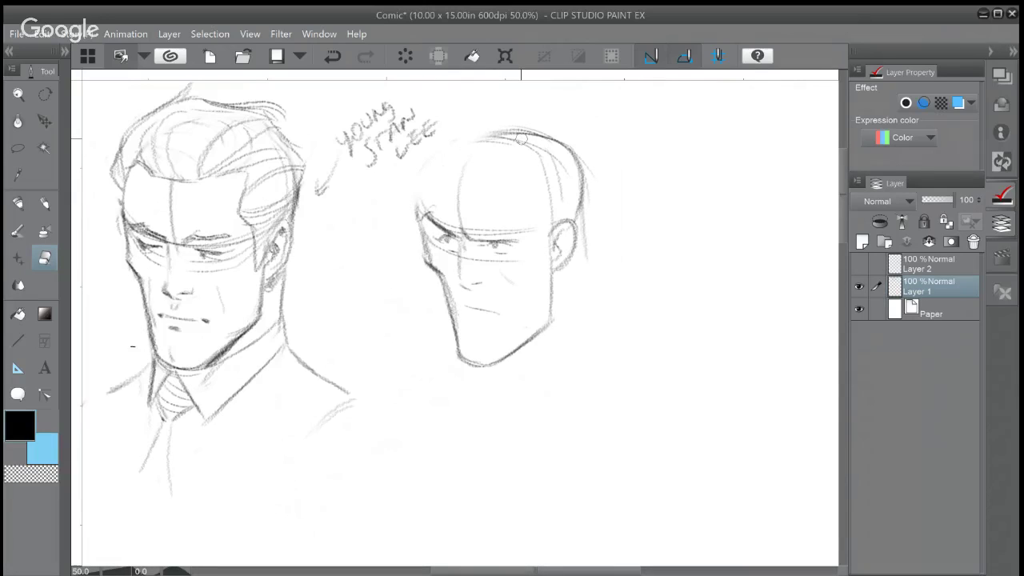
key(b)
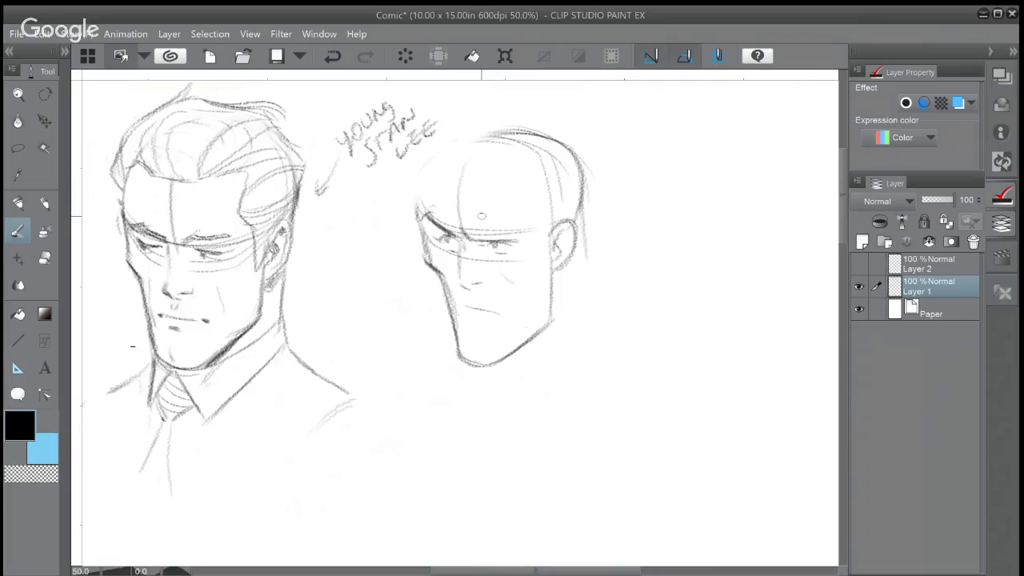
Redraw the skull outline above the second head's forehead with the pencil, curving it into the crown
drag(417, 210, 446, 156)
key(ctrl+z)
click(45, 204)
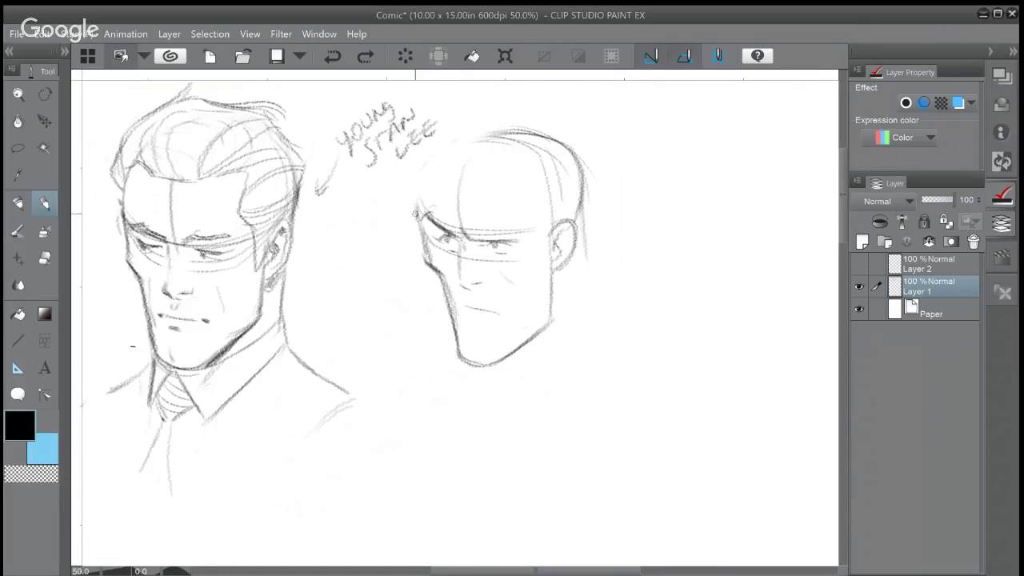
mouse_move(416, 214)
mouse_down()
mouse_move(459, 153)
mouse_move(488, 139)
mouse_up()
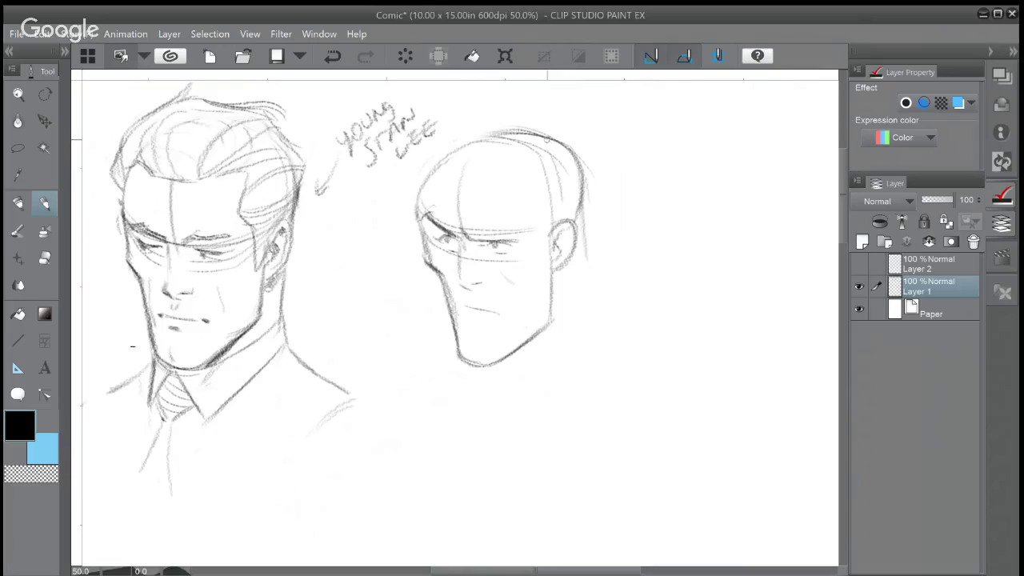
drag(421, 189, 491, 136)
Sketch the second head's hairline across the forehead and down the temple into a sideburn beside the ear
drag(443, 163, 457, 185)
mouse_move(474, 180)
mouse_down()
mouse_move(501, 167)
mouse_move(469, 185)
mouse_move(528, 156)
mouse_move(504, 181)
mouse_move(478, 183)
mouse_move(532, 172)
mouse_up()
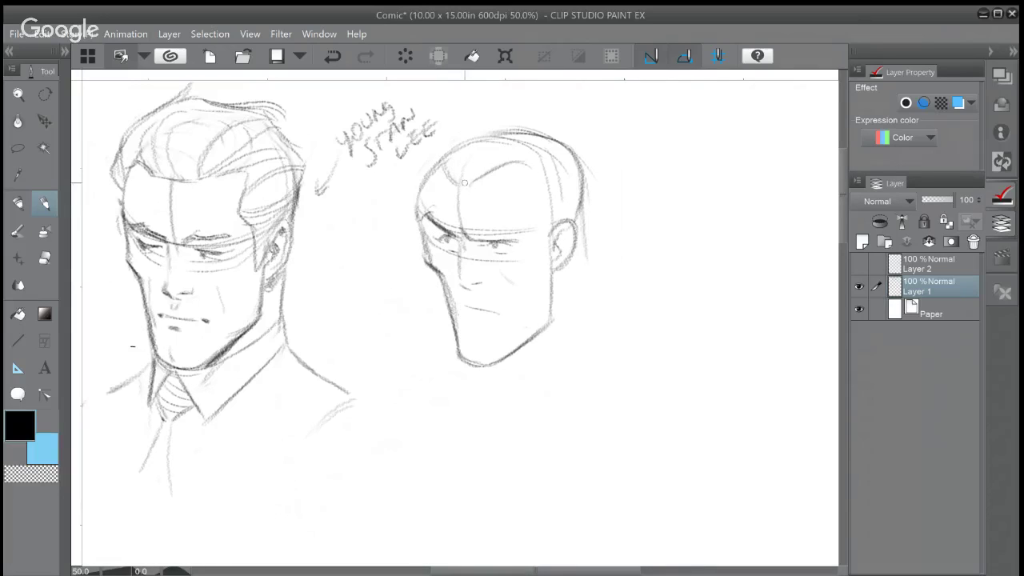
mouse_move(469, 191)
mouse_down()
mouse_move(526, 165)
mouse_move(497, 180)
mouse_move(525, 173)
mouse_move(534, 186)
mouse_move(532, 212)
mouse_move(525, 205)
mouse_move(545, 223)
mouse_move(543, 256)
mouse_move(552, 227)
mouse_move(542, 254)
mouse_up()
drag(521, 163, 527, 201)
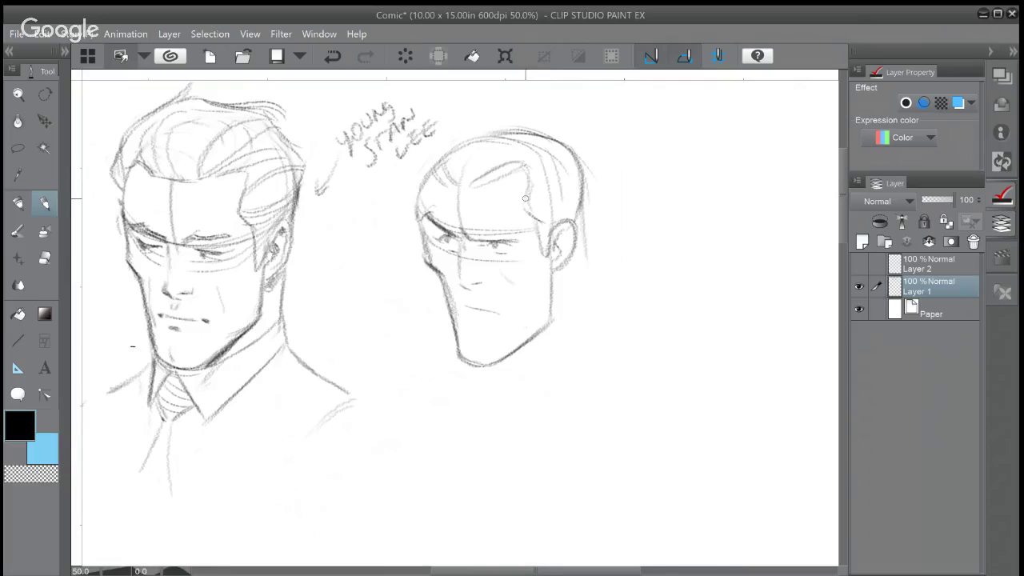
Outline the hair volume over the second head's crown and strengthen the nose line and the shadow under the lip
drag(427, 172, 454, 125)
mouse_move(429, 173)
mouse_down()
mouse_move(461, 127)
mouse_move(552, 144)
mouse_up()
mouse_move(480, 129)
mouse_down()
mouse_move(569, 141)
mouse_move(588, 261)
mouse_up()
drag(438, 134, 428, 186)
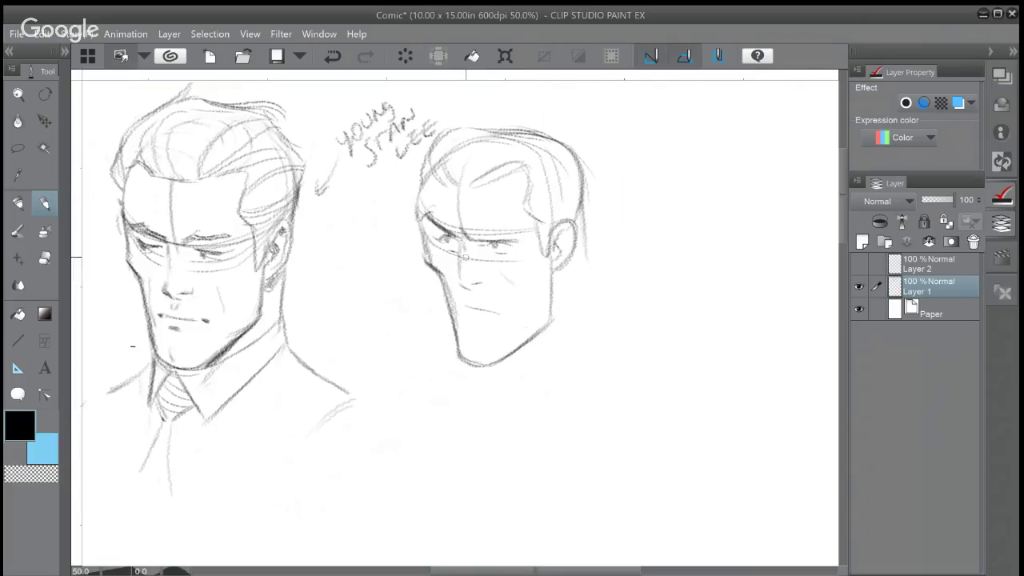
drag(460, 246, 457, 282)
drag(470, 317, 473, 323)
Start a skull head in the blank area beside the second head with a forehead curve, angled brow and first eye socket
mouse_move(680, 336)
mouse_down()
mouse_move(530, 347)
mouse_move(411, 323)
mouse_move(412, 298)
mouse_move(371, 235)
mouse_up()
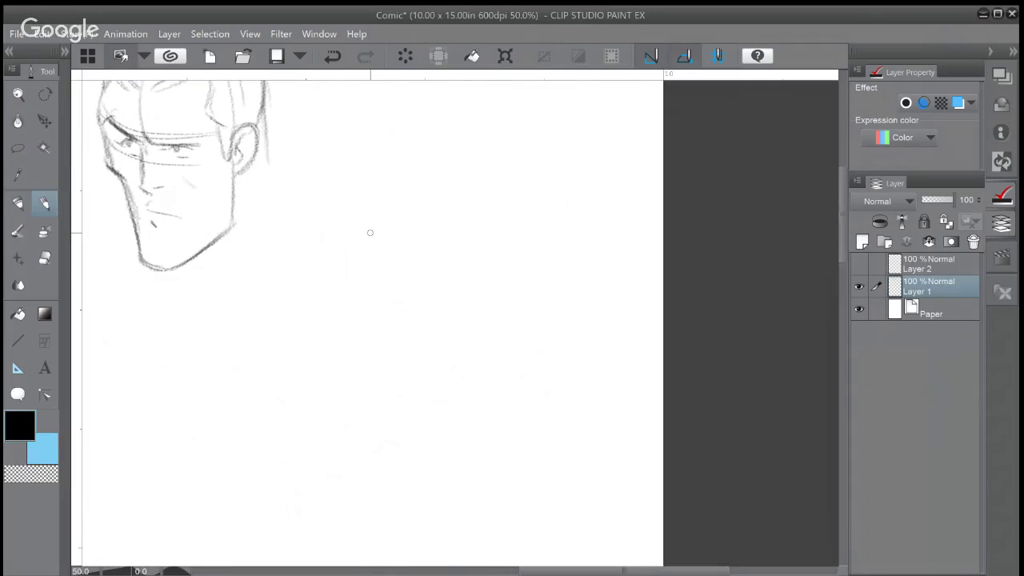
mouse_move(344, 235)
mouse_down()
mouse_move(325, 344)
mouse_move(315, 262)
mouse_move(364, 233)
mouse_up()
mouse_move(315, 292)
mouse_down()
mouse_move(325, 329)
mouse_move(368, 358)
mouse_up()
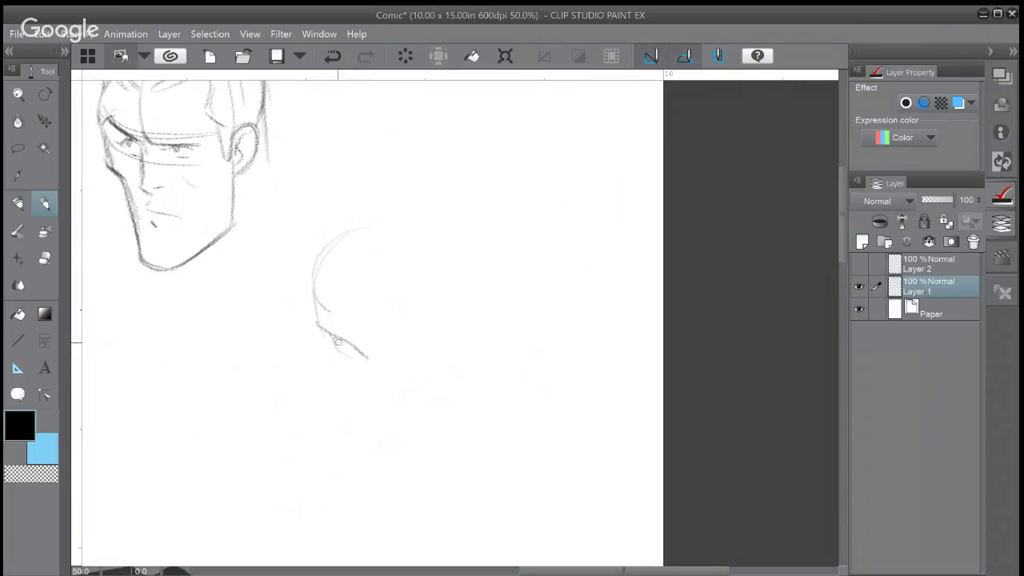
drag(338, 343, 373, 365)
mouse_move(327, 338)
mouse_down()
mouse_move(347, 363)
mouse_move(321, 337)
mouse_move(330, 358)
mouse_move(375, 386)
mouse_up()
Clean up and redraw the skull's first eye, and extend the cranium line over the forehead
key(e)
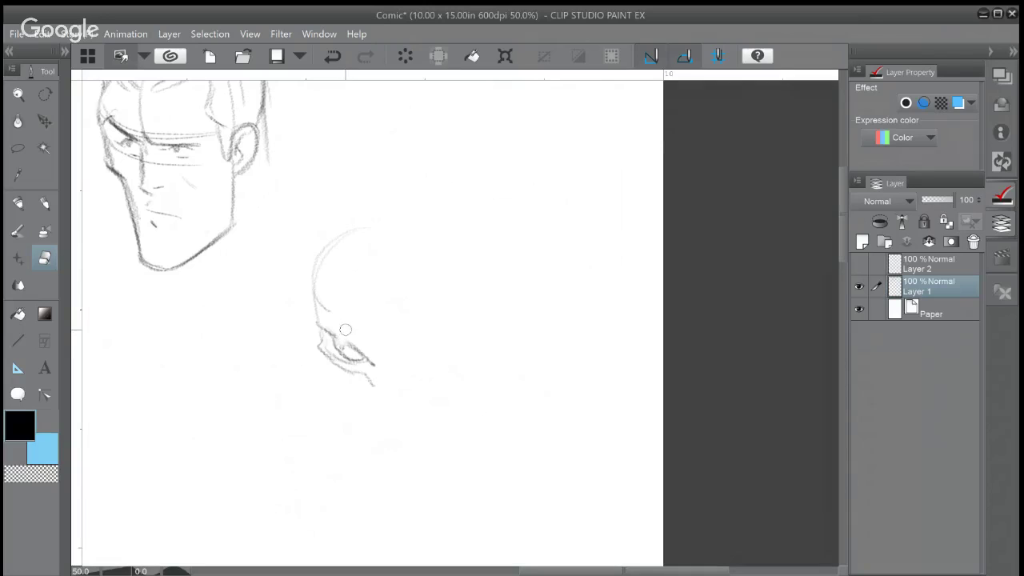
key(p)
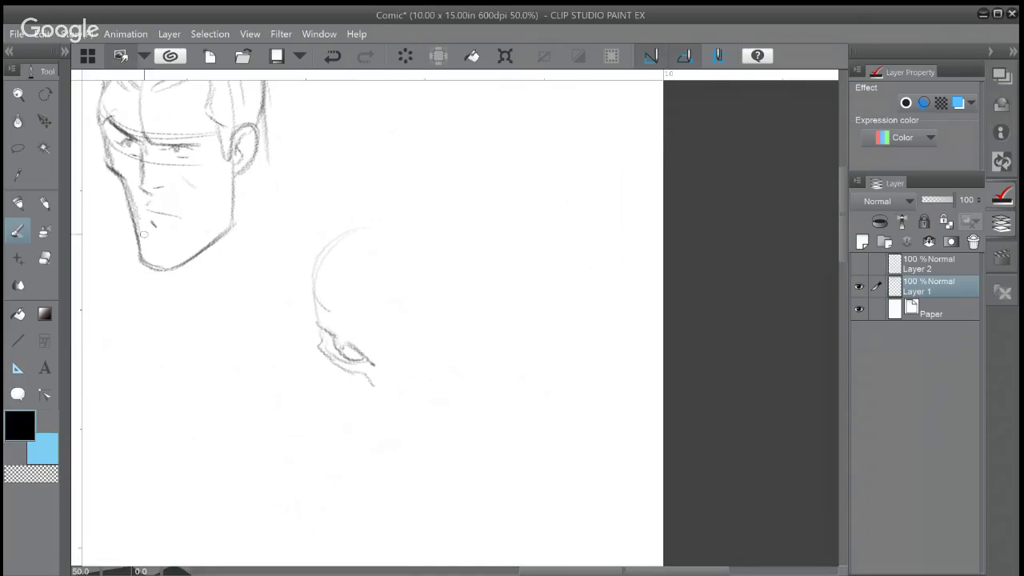
click(45, 204)
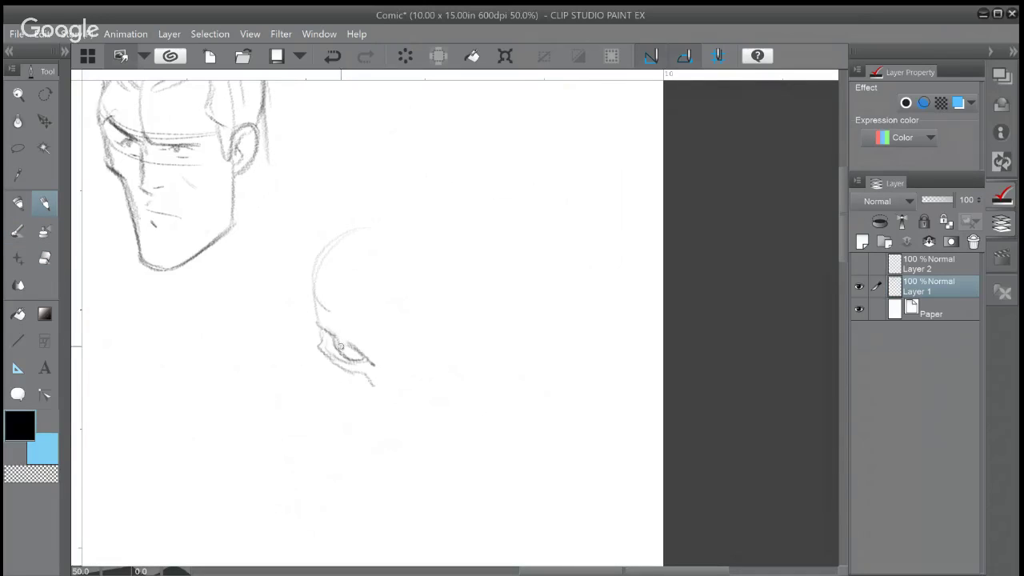
drag(342, 345, 360, 353)
drag(349, 344, 367, 357)
mouse_move(313, 290)
mouse_down()
mouse_move(320, 330)
mouse_move(313, 294)
mouse_move(333, 242)
mouse_move(403, 217)
mouse_up()
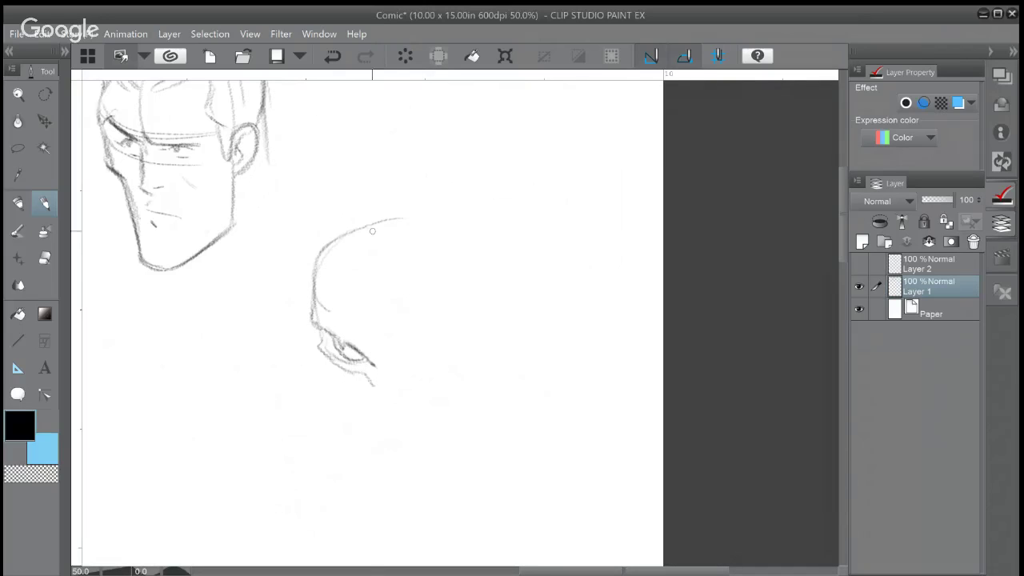
Sketch the skull's second eye with its brow, the nose cavity, the cheekbones and the upper jaw line
mouse_move(378, 360)
mouse_down()
mouse_move(450, 365)
mouse_move(426, 374)
mouse_move(410, 371)
mouse_move(449, 365)
mouse_up()
mouse_move(358, 375)
mouse_down()
mouse_move(362, 416)
mouse_move(379, 381)
mouse_move(384, 396)
mouse_move(371, 408)
mouse_move(377, 388)
mouse_move(387, 409)
mouse_up()
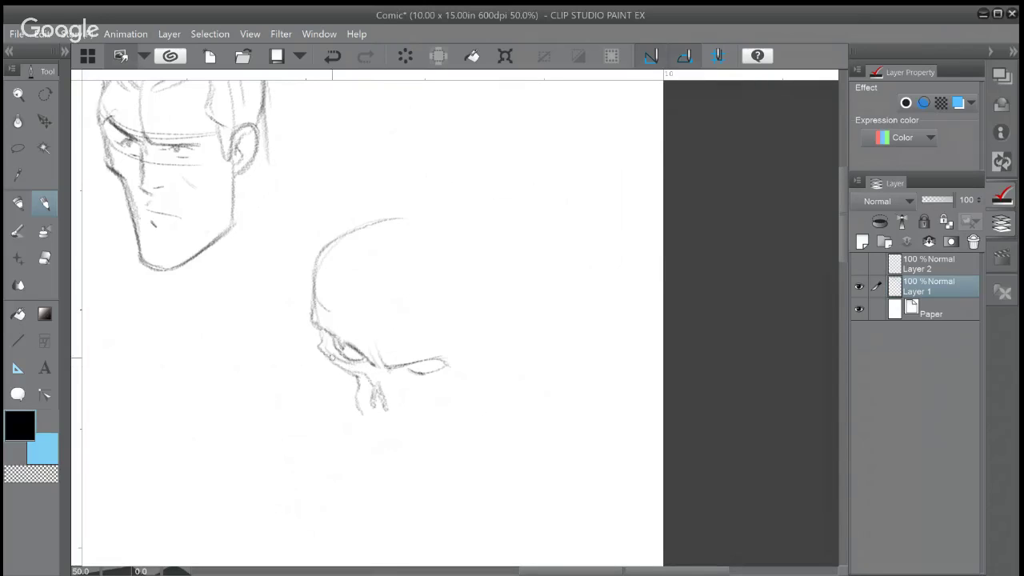
mouse_move(317, 344)
mouse_down()
mouse_move(354, 375)
mouse_move(353, 407)
mouse_move(366, 425)
mouse_move(381, 433)
mouse_move(415, 420)
mouse_up()
mouse_move(405, 382)
mouse_down()
mouse_move(438, 399)
mouse_move(460, 389)
mouse_move(430, 394)
mouse_move(470, 376)
mouse_move(418, 368)
mouse_up()
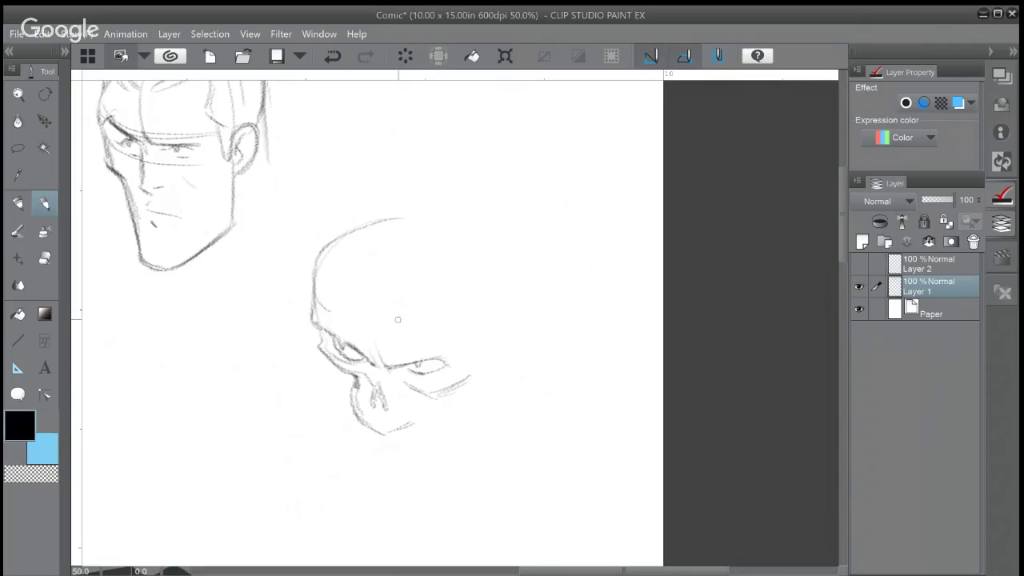
Erase the pupils from the skull's eyes and darken the angry brow lines above both sockets
key(e)
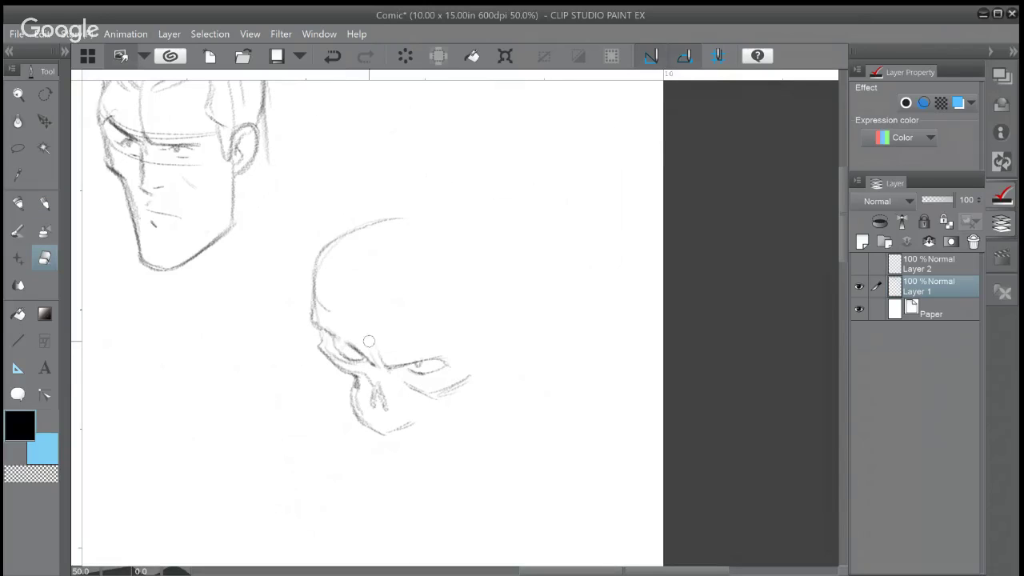
key(p)
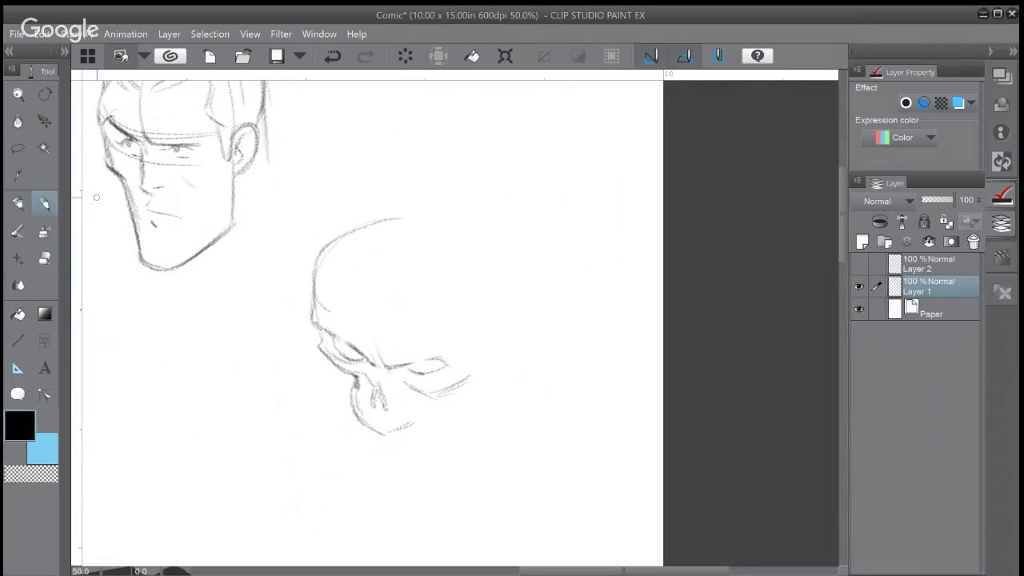
mouse_move(322, 327)
mouse_down()
mouse_move(362, 356)
mouse_move(349, 359)
mouse_up()
key(ctrl+z)
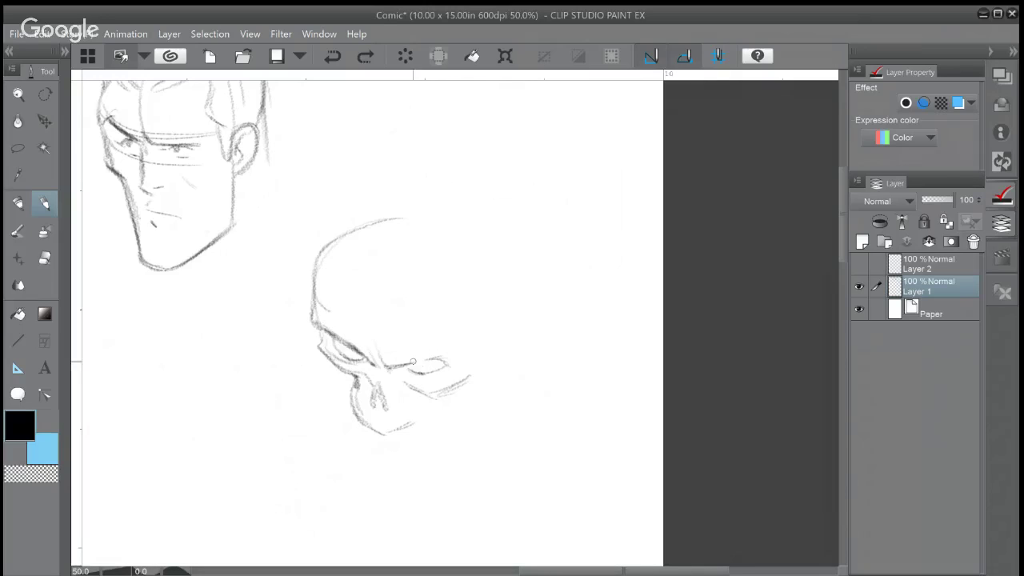
drag(404, 364, 437, 360)
Sketch flames rising from the top of the skull and curve the back of the cranium below them
mouse_move(318, 302)
mouse_down()
mouse_move(322, 261)
mouse_move(374, 223)
mouse_move(351, 234)
mouse_move(425, 214)
mouse_move(358, 231)
mouse_move(456, 171)
mouse_move(433, 203)
mouse_move(500, 165)
mouse_move(527, 164)
mouse_move(465, 237)
mouse_up()
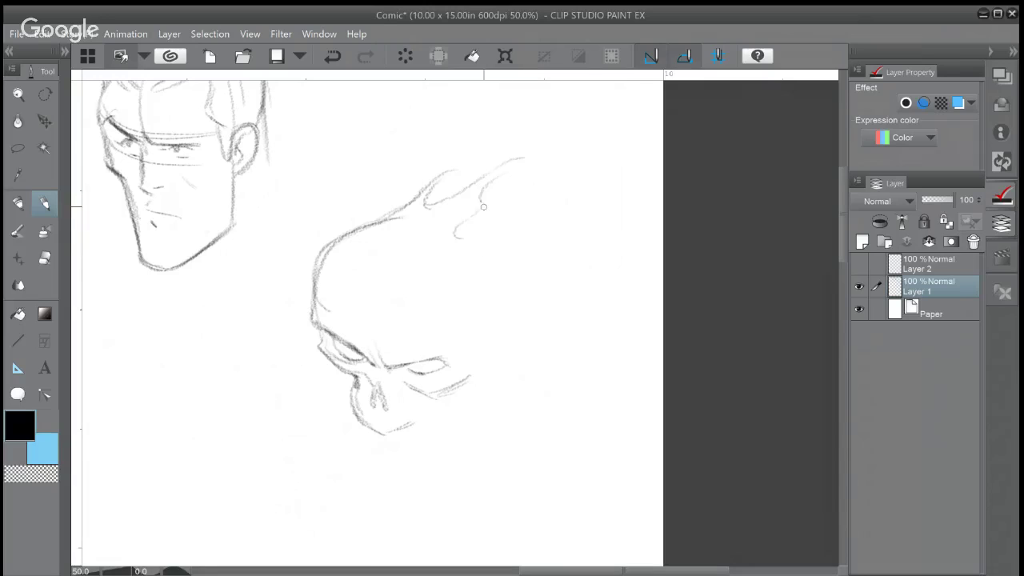
mouse_move(457, 231)
mouse_down()
mouse_move(487, 204)
mouse_move(480, 192)
mouse_move(495, 239)
mouse_up()
mouse_move(494, 241)
mouse_down()
mouse_move(512, 272)
mouse_move(506, 322)
mouse_up()
Draw the skull's row of upper teeth, extend the brow line and rough in the lower jaw
mouse_move(353, 411)
mouse_down()
mouse_move(372, 444)
mouse_move(374, 430)
mouse_move(378, 447)
mouse_move(388, 436)
mouse_move(398, 447)
mouse_move(430, 397)
mouse_move(416, 431)
mouse_up()
mouse_move(445, 357)
mouse_down()
mouse_move(461, 351)
mouse_move(439, 370)
mouse_up()
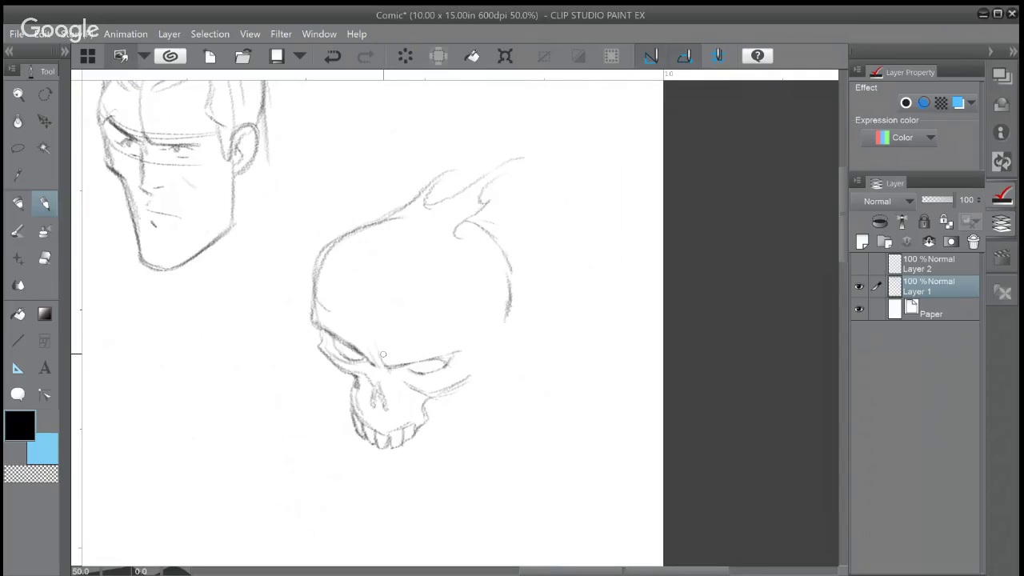
mouse_move(355, 432)
mouse_down()
mouse_move(370, 472)
mouse_move(389, 473)
mouse_move(365, 472)
mouse_move(370, 485)
mouse_move(394, 485)
mouse_move(412, 464)
mouse_up()
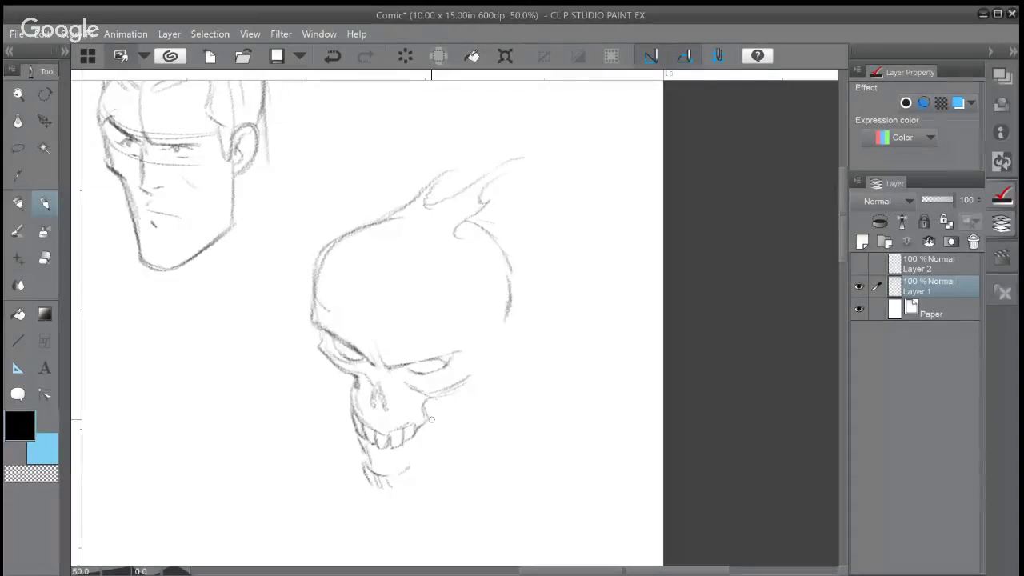
Add the skull's temple line, then erase the forehead contour and redraw it slightly further in
drag(470, 384, 478, 321)
mouse_move(355, 233)
mouse_down()
mouse_move(328, 238)
mouse_move(322, 284)
mouse_up()
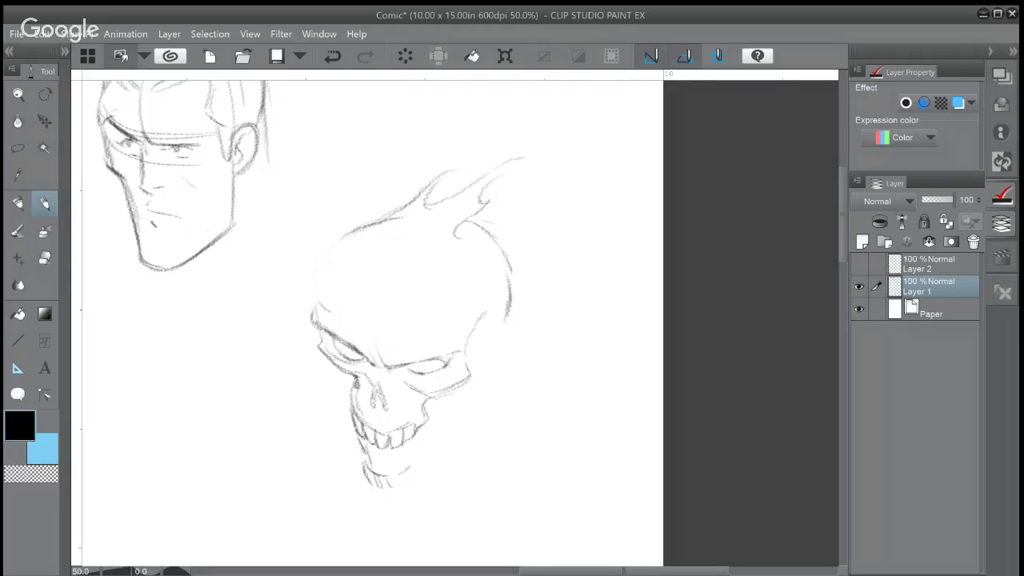
drag(355, 232, 320, 306)
drag(349, 237, 314, 312)
Fill in the skull's lower teeth and outline the cheek hollows, jawbone and pointed chin
mouse_move(381, 464)
mouse_down()
mouse_move(373, 468)
mouse_move(397, 469)
mouse_up()
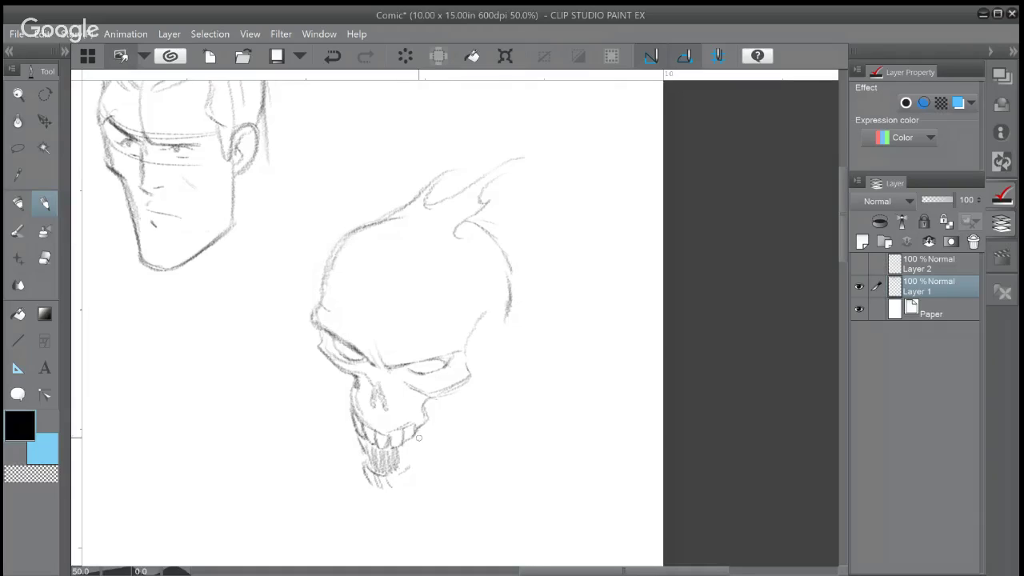
mouse_move(409, 451)
mouse_down()
mouse_move(400, 461)
mouse_move(416, 442)
mouse_up()
drag(449, 392, 419, 446)
mouse_move(346, 374)
mouse_down()
mouse_move(368, 492)
mouse_move(384, 506)
mouse_move(402, 501)
mouse_up()
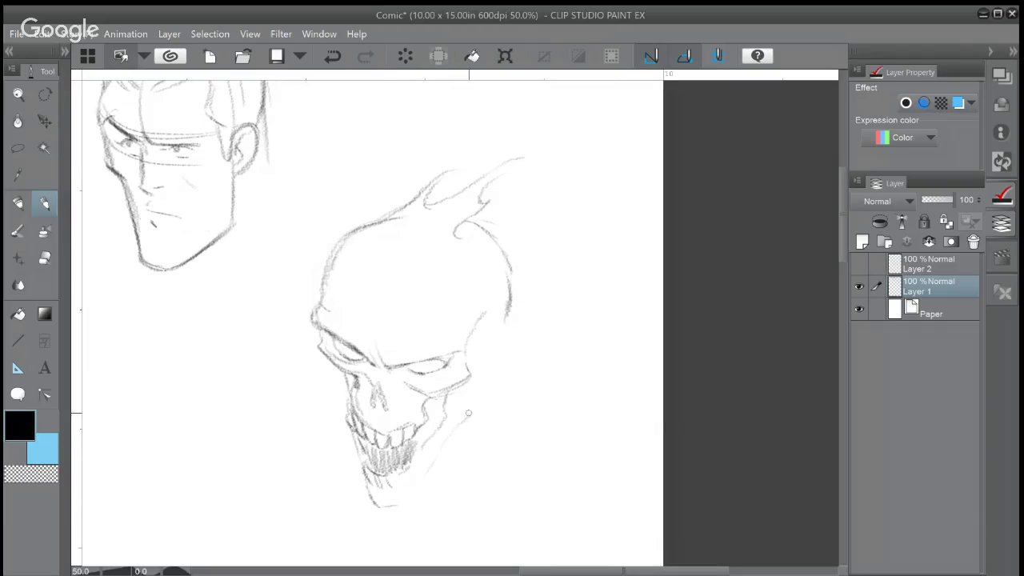
mouse_move(469, 387)
mouse_down()
mouse_move(474, 414)
mouse_move(396, 497)
mouse_up()
Add more flame tongues trailing off the back of the skull
scroll(500, 336, down, 1)
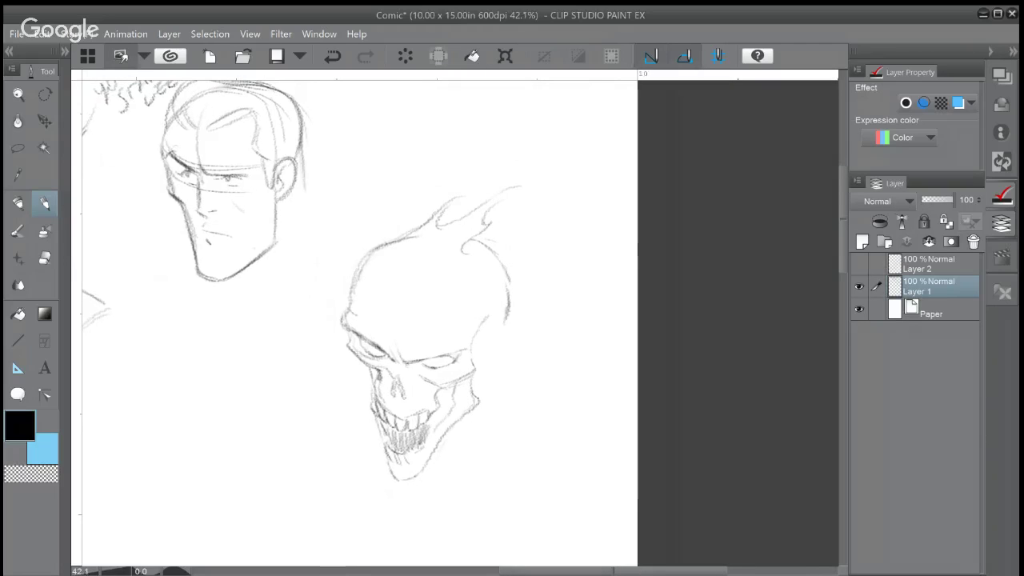
scroll(496, 338, down, 1)
drag(496, 337, 357, 318)
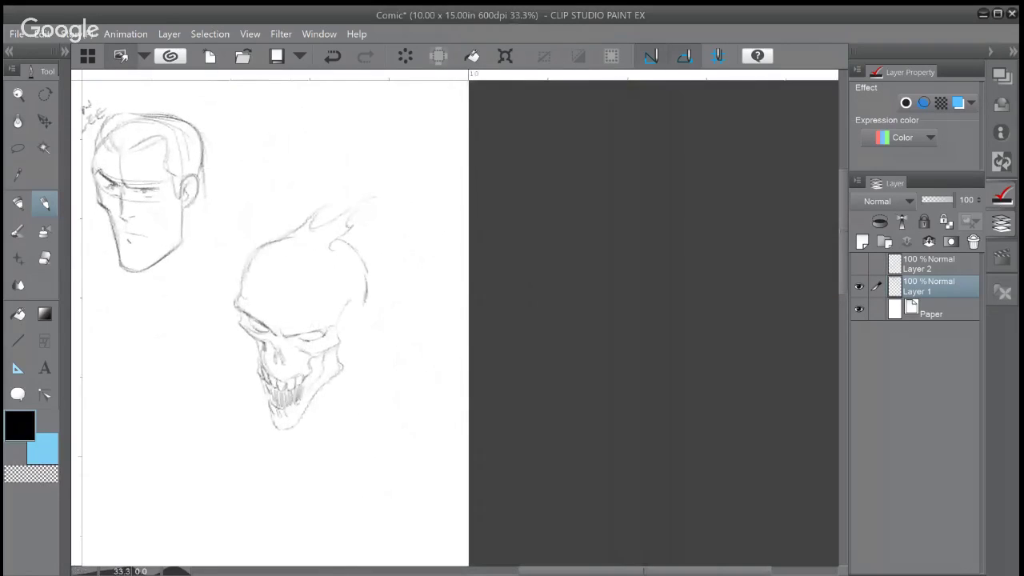
mouse_move(354, 240)
mouse_down()
mouse_move(400, 205)
mouse_move(376, 263)
mouse_up()
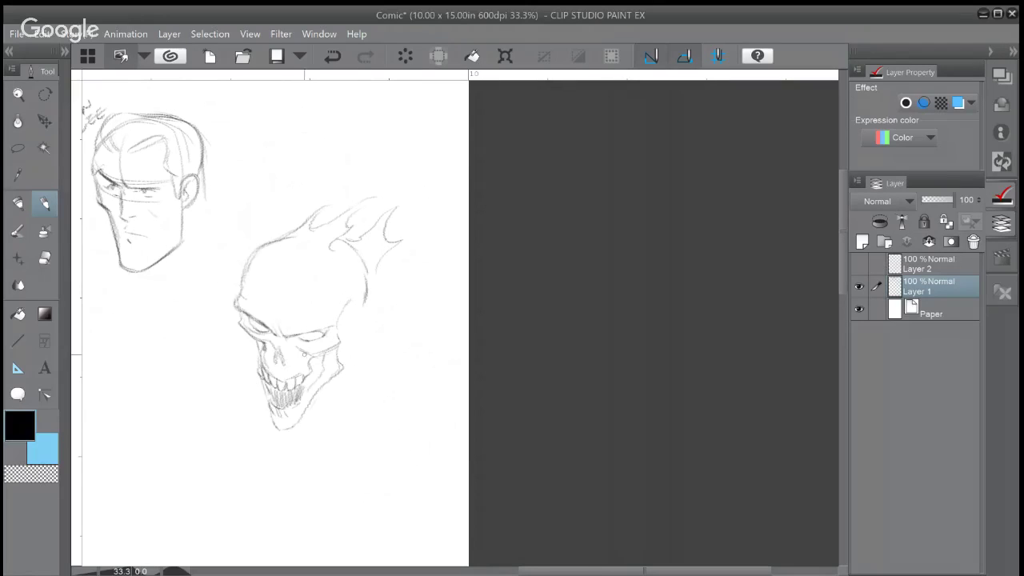
Darken the skull's nose cavity and jaw contour, and rework the upper teeth area
mouse_move(254, 343)
mouse_down()
mouse_move(280, 429)
mouse_move(309, 405)
mouse_up()
mouse_move(277, 362)
mouse_down()
mouse_move(275, 352)
mouse_move(284, 364)
mouse_up()
drag(271, 370, 283, 387)
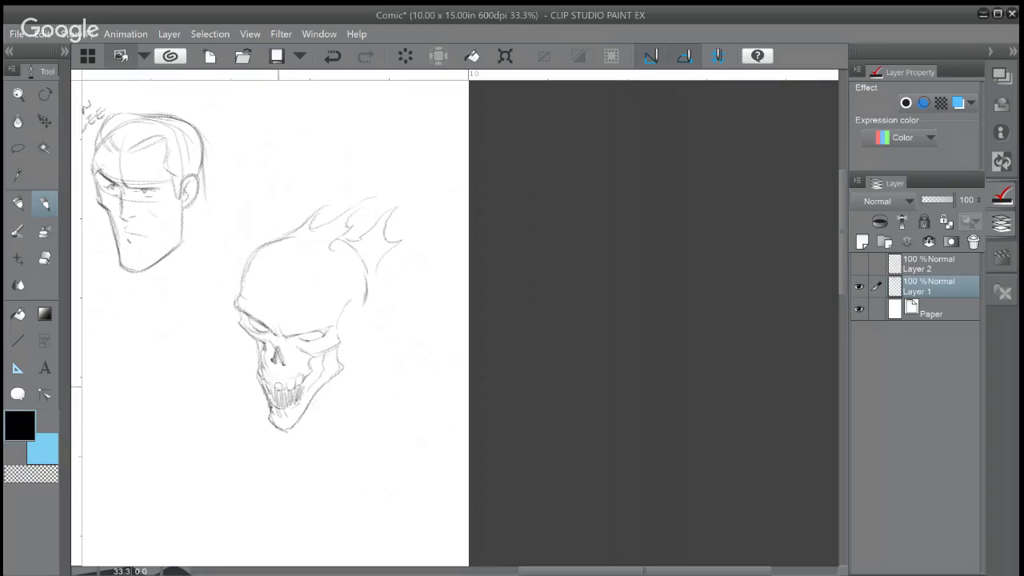
Try longer upper teeth on the skull, erase them and return to the pencil
key(ctrl+z)
key(ctrl+y)
key(b)
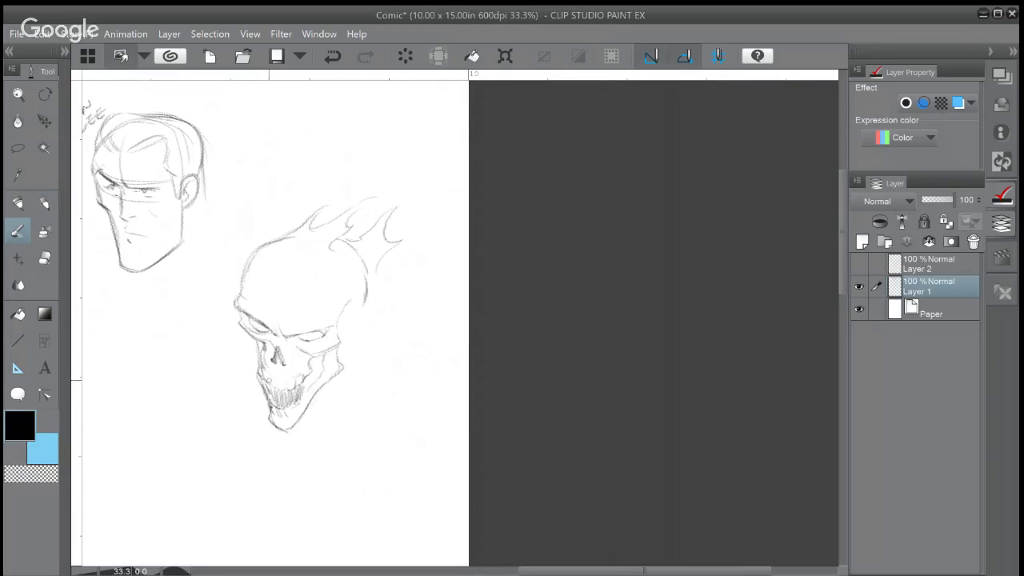
mouse_move(269, 379)
mouse_down()
mouse_move(290, 378)
mouse_move(283, 387)
mouse_up()
key(p)
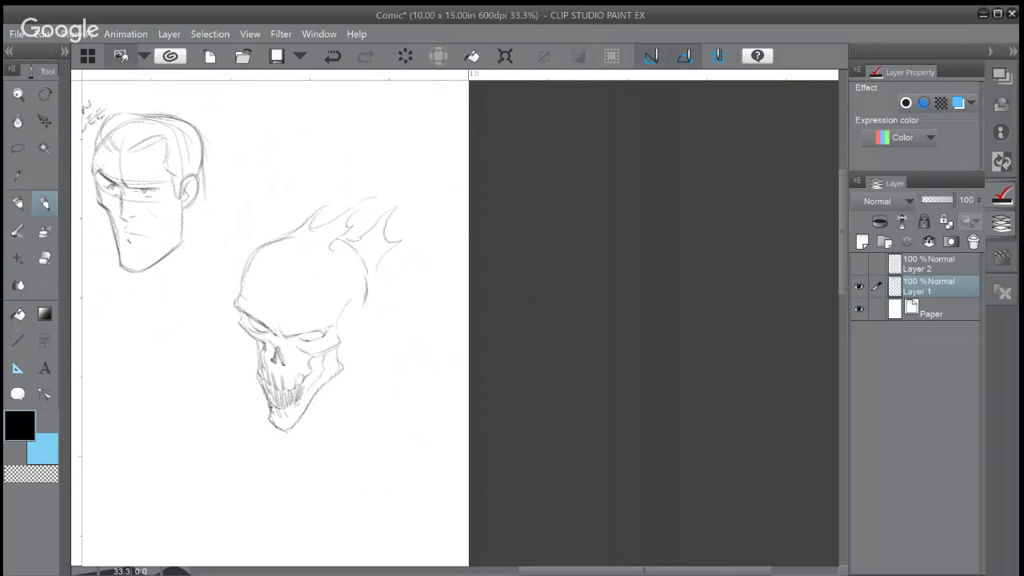
key(e)
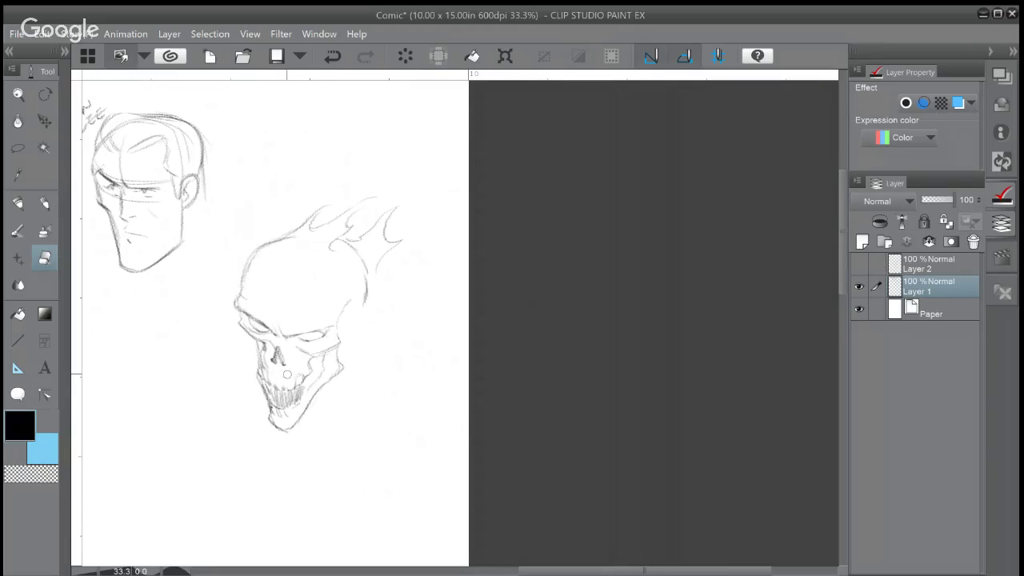
key(p)
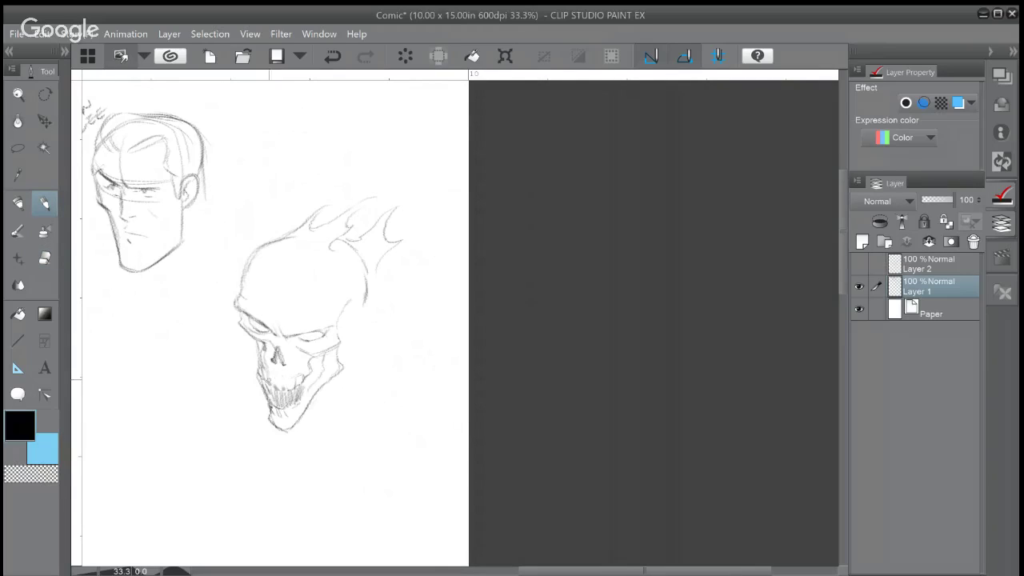
Redraw the skull's upper teeth and shade the open mouth and the hollow behind the cheek
mouse_move(276, 374)
mouse_down()
mouse_move(283, 388)
mouse_move(300, 384)
mouse_up()
mouse_move(305, 386)
mouse_down()
mouse_move(309, 374)
mouse_move(315, 387)
mouse_move(314, 361)
mouse_move(323, 365)
mouse_up()
mouse_move(261, 385)
mouse_down()
mouse_move(266, 374)
mouse_move(280, 384)
mouse_move(272, 381)
mouse_up()
drag(276, 392, 307, 388)
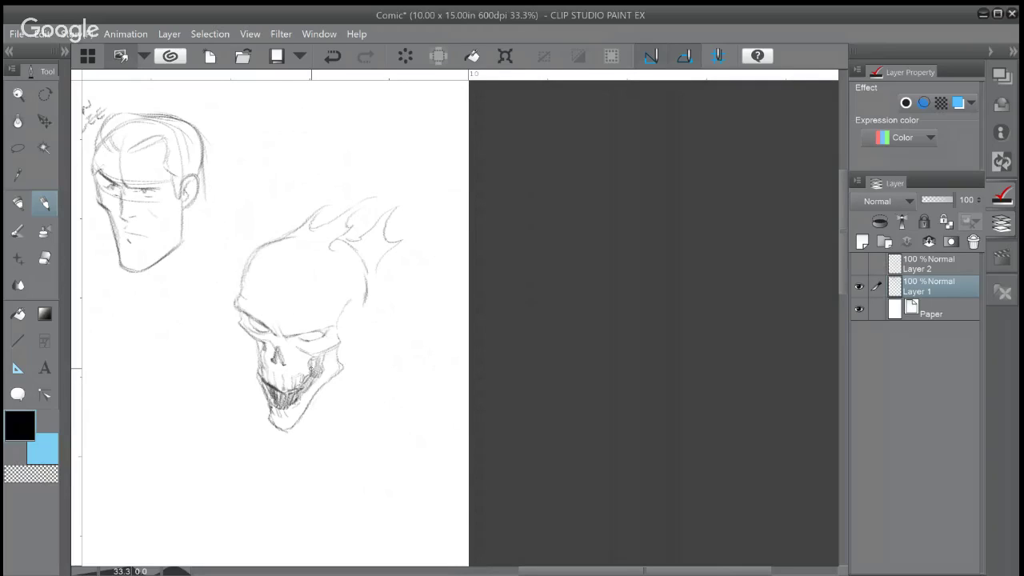
Darken the skull's eye sockets and extend the flames above, behind and across the cranium
drag(266, 333, 255, 321)
mouse_move(262, 334)
mouse_down()
mouse_move(253, 322)
mouse_move(322, 337)
mouse_move(306, 331)
mouse_up()
mouse_move(258, 245)
mouse_down()
mouse_move(300, 192)
mouse_move(296, 218)
mouse_move(355, 177)
mouse_move(388, 204)
mouse_move(425, 183)
mouse_move(414, 227)
mouse_move(431, 239)
mouse_move(396, 291)
mouse_move(407, 299)
mouse_move(357, 349)
mouse_up()
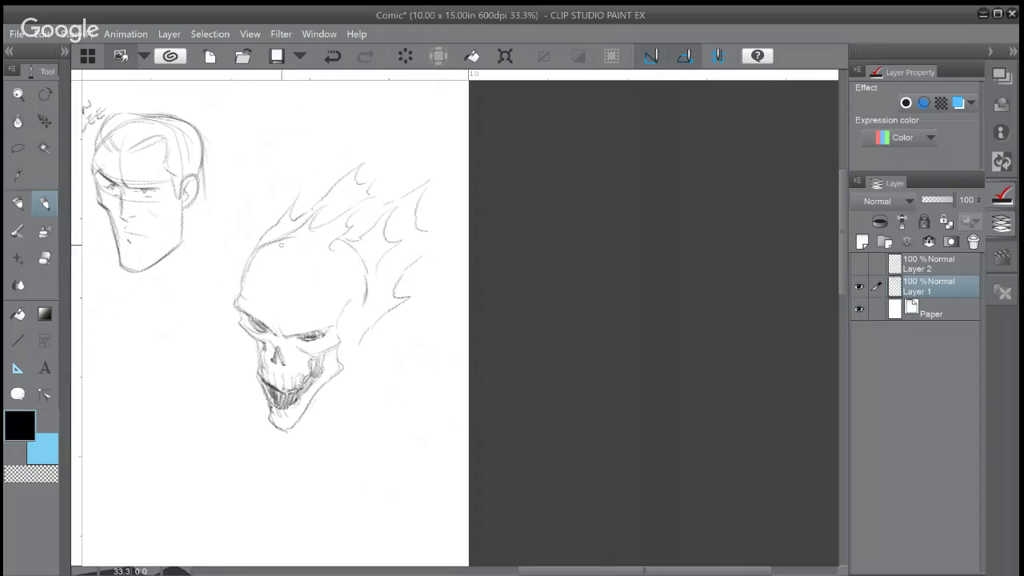
mouse_move(281, 258)
mouse_down()
mouse_move(332, 235)
mouse_move(350, 254)
mouse_move(313, 291)
mouse_move(348, 275)
mouse_up()
Begin another head in the blank space beside the skull with a curved face contour and a slanted oval eye
drag(351, 238, 588, 225)
drag(429, 334, 461, 207)
key(ctrl+z)
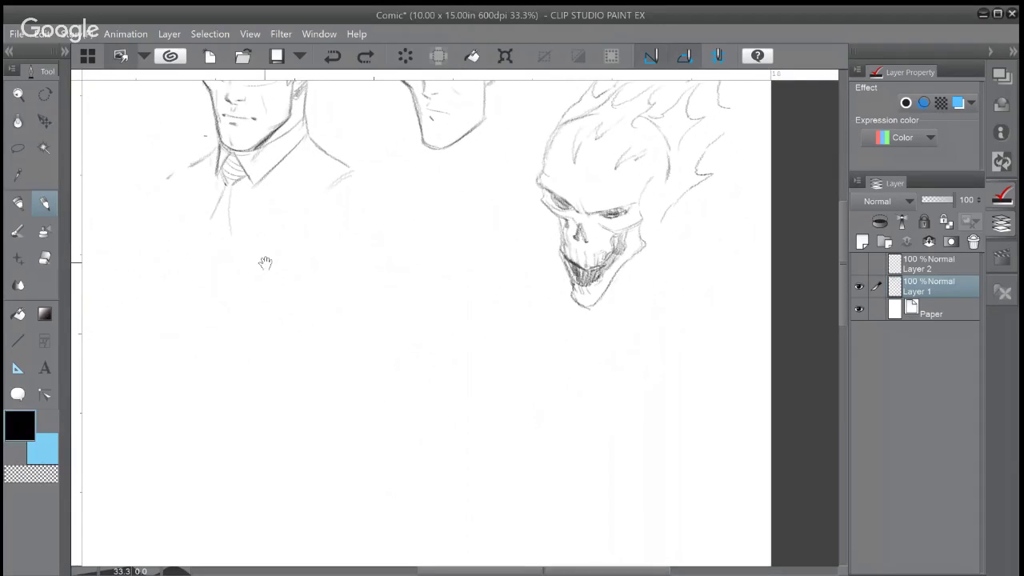
click(293, 307)
drag(314, 259, 299, 176)
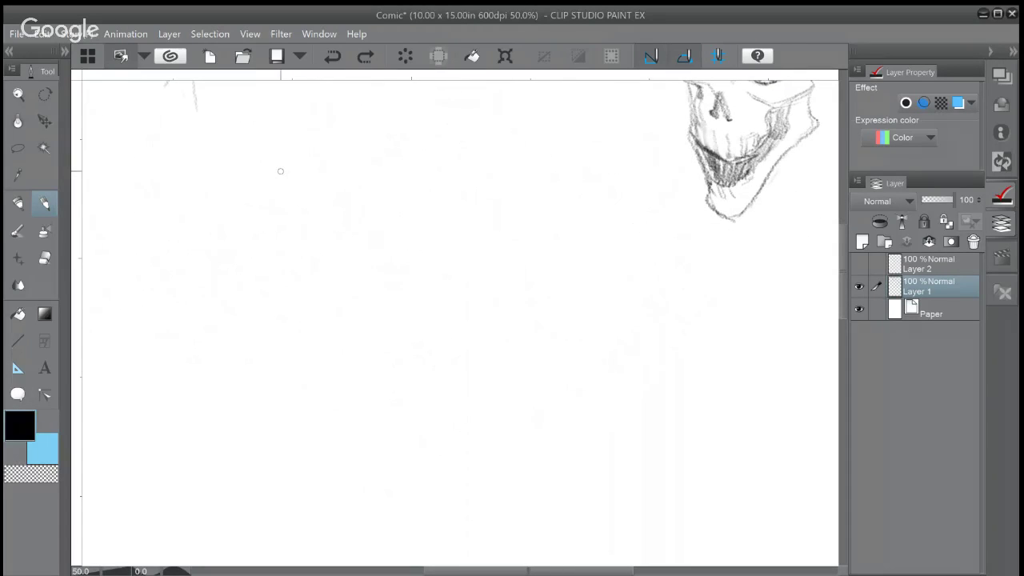
mouse_move(272, 180)
mouse_down()
mouse_move(246, 225)
mouse_move(267, 284)
mouse_up()
mouse_move(306, 245)
mouse_down()
mouse_move(329, 195)
mouse_move(348, 194)
mouse_move(314, 250)
mouse_up()
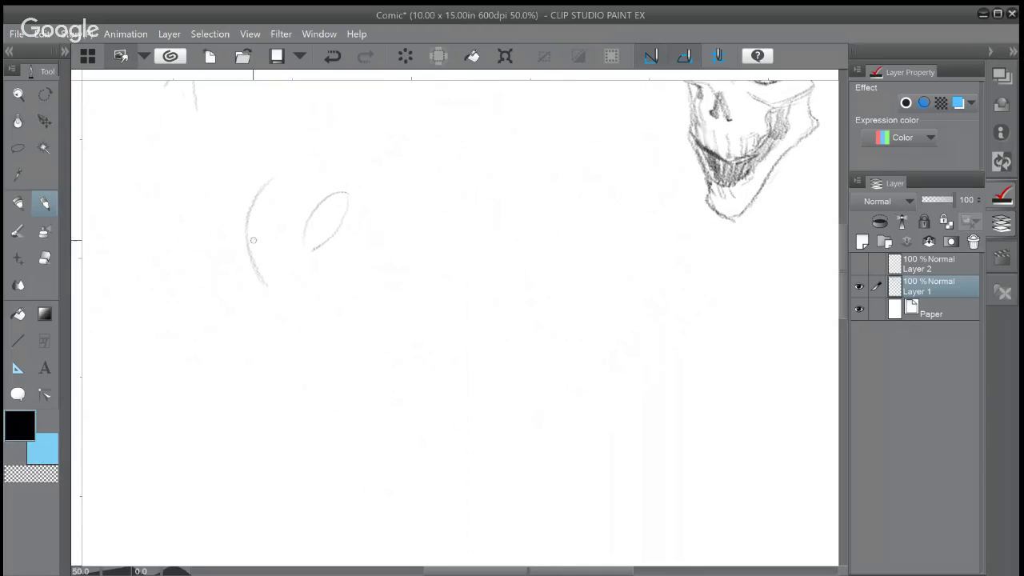
Sketch the new head's far eye and slanted grin, extend the face edge toward the chin and arc the cranium over the top
drag(255, 264, 290, 302)
drag(254, 266, 283, 276)
drag(325, 306, 363, 269)
drag(286, 310, 344, 356)
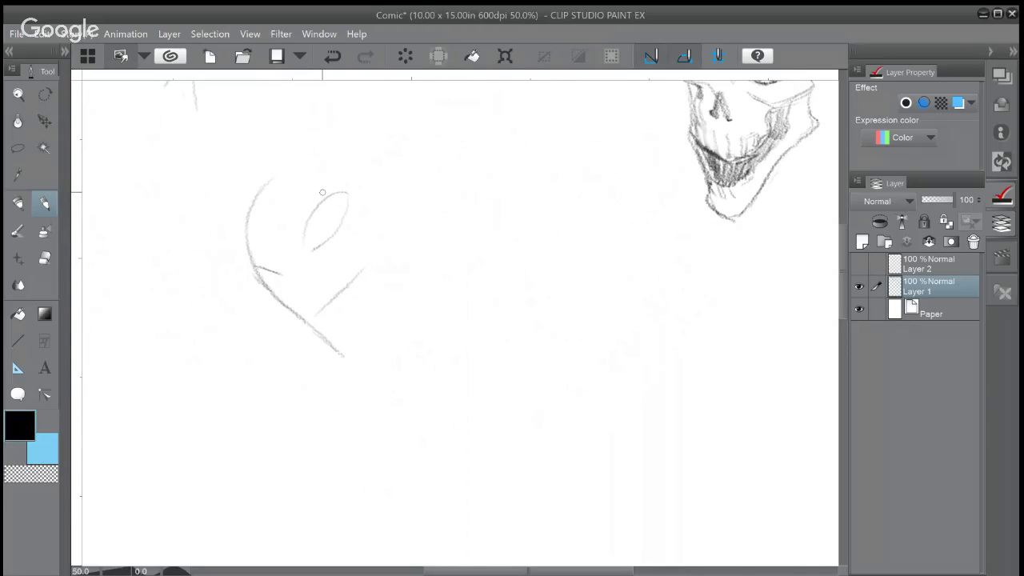
mouse_move(248, 218)
mouse_down()
mouse_move(350, 151)
mouse_move(382, 187)
mouse_up()
mouse_move(318, 313)
mouse_down()
mouse_move(328, 318)
mouse_move(357, 290)
mouse_up()
drag(308, 319, 358, 276)
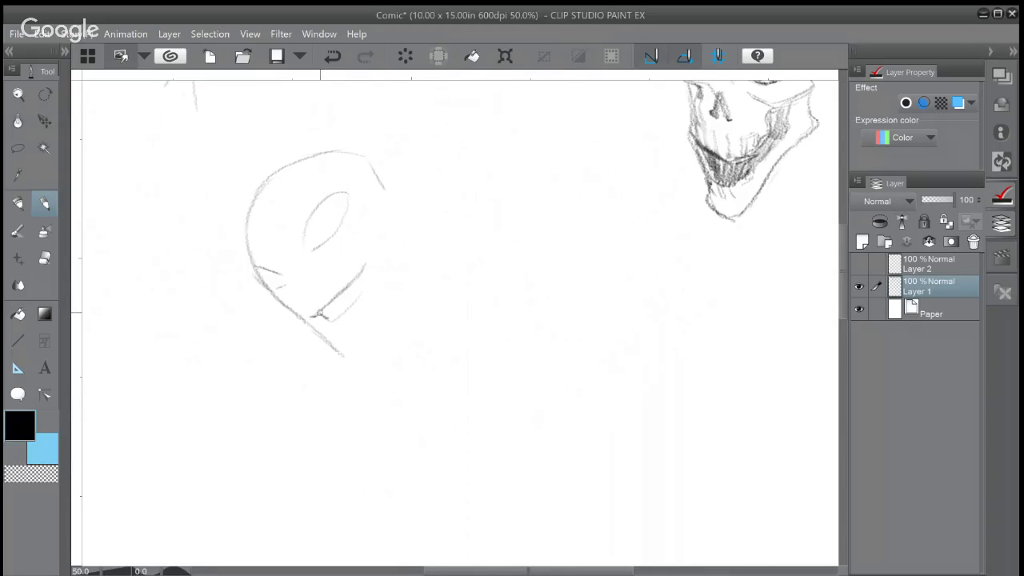
drag(324, 318, 365, 264)
Close the new head's chin and jaw, and continue the line down the back of the head
mouse_move(340, 347)
mouse_down()
mouse_move(358, 367)
mouse_move(402, 336)
mouse_move(404, 322)
mouse_up()
mouse_move(371, 224)
mouse_down()
mouse_move(391, 260)
mouse_move(370, 216)
mouse_move(398, 269)
mouse_move(403, 310)
mouse_up()
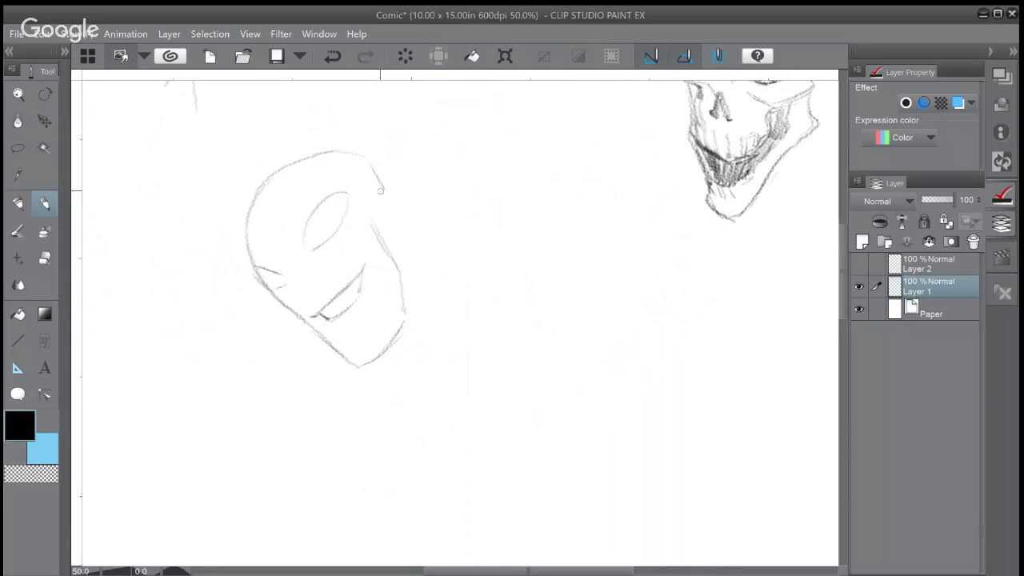
drag(384, 191, 405, 227)
Outline the jagged mask markings on the forehead, cheek and chin, and firm up the chin and back-of-head contours
mouse_move(252, 239)
mouse_down()
mouse_move(297, 184)
mouse_move(311, 211)
mouse_up()
mouse_move(325, 245)
mouse_down()
mouse_move(350, 227)
mouse_move(357, 258)
mouse_move(336, 266)
mouse_move(360, 265)
mouse_move(385, 322)
mouse_move(375, 356)
mouse_up()
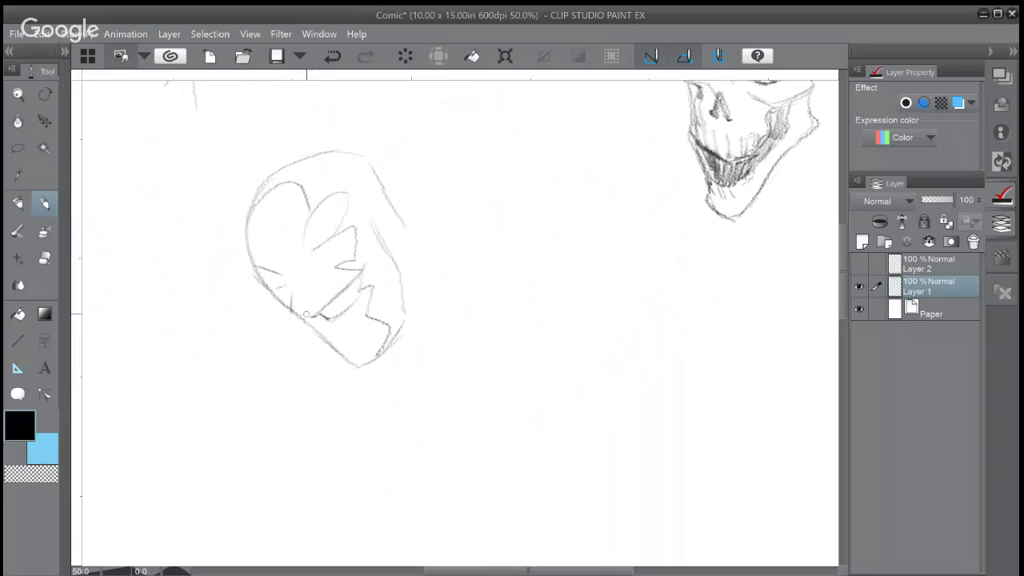
mouse_move(295, 298)
mouse_down()
mouse_move(344, 338)
mouse_move(359, 362)
mouse_up()
mouse_move(363, 356)
mouse_down()
mouse_move(276, 284)
mouse_move(174, 296)
mouse_move(77, 370)
mouse_up()
drag(461, 320, 479, 283)
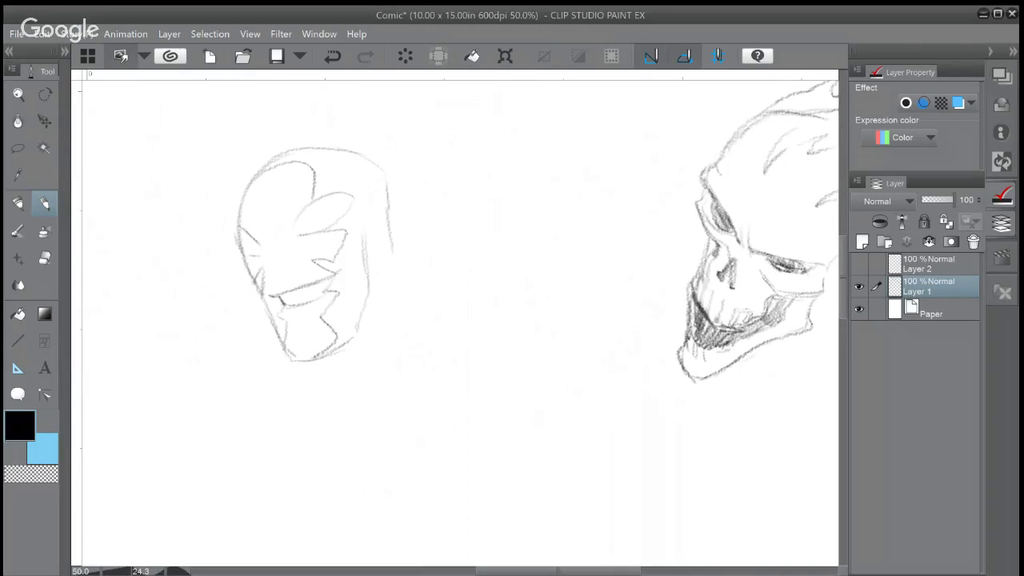
drag(376, 170, 400, 286)
drag(351, 338, 368, 306)
Hatch the dark mask areas across the forehead, around the eyes and nose, and over the chin
mouse_move(263, 253)
mouse_down()
mouse_move(252, 256)
mouse_move(263, 252)
mouse_up()
mouse_move(246, 190)
mouse_down()
mouse_move(248, 228)
mouse_move(260, 205)
mouse_move(256, 217)
mouse_move(270, 236)
mouse_move(311, 188)
mouse_move(295, 258)
mouse_move(300, 233)
mouse_move(316, 249)
mouse_move(337, 249)
mouse_up()
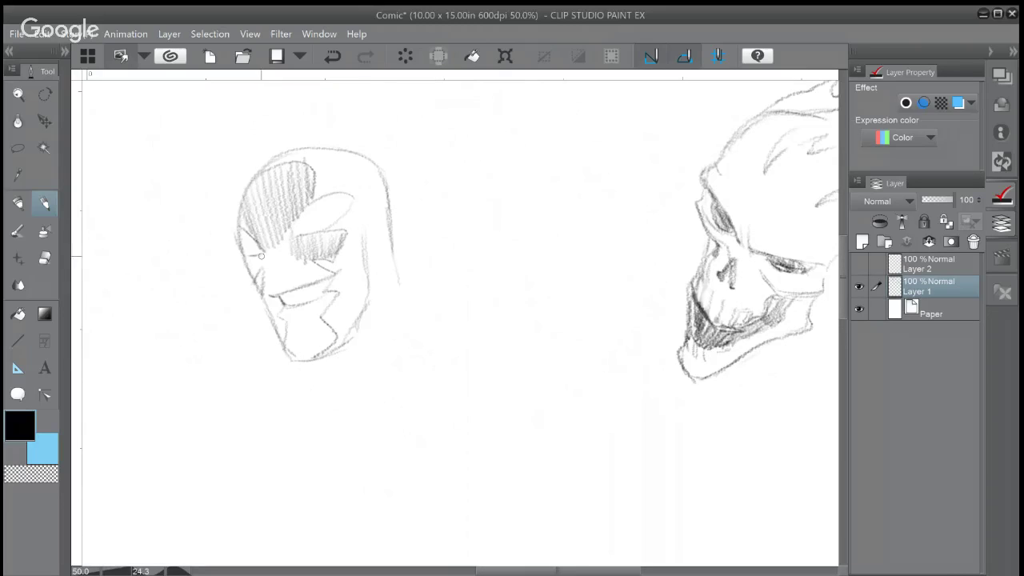
mouse_move(259, 270)
mouse_down()
mouse_move(268, 295)
mouse_move(272, 238)
mouse_move(291, 283)
mouse_move(284, 230)
mouse_move(294, 261)
mouse_move(316, 278)
mouse_up()
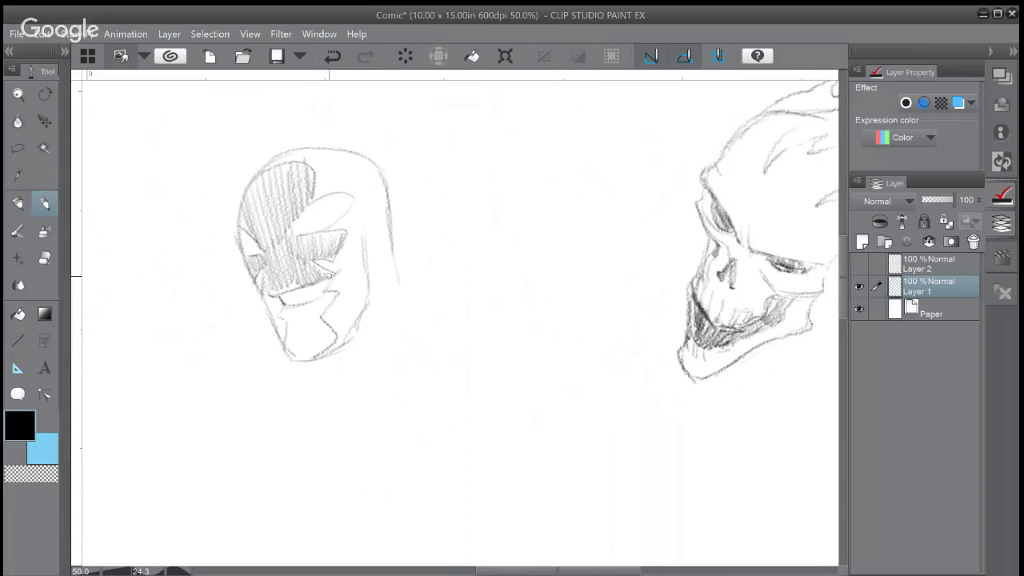
mouse_move(285, 310)
mouse_down()
mouse_move(295, 344)
mouse_move(293, 305)
mouse_move(303, 333)
mouse_move(307, 310)
mouse_move(324, 343)
mouse_move(333, 298)
mouse_up()
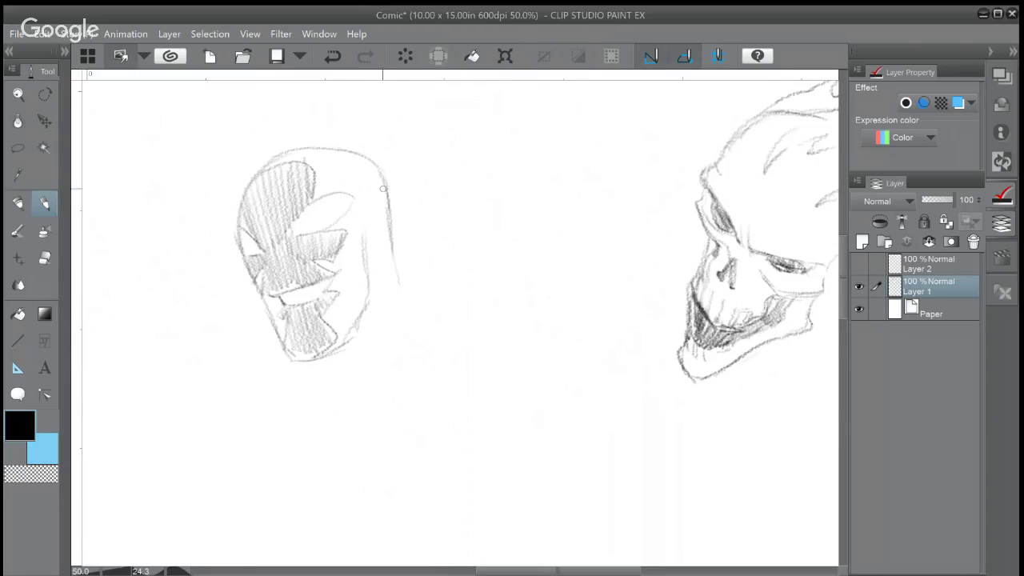
Draw the back of the neck, accent the mouth corner and add the front neck lines beneath the jaw
drag(381, 176, 413, 322)
drag(336, 272, 324, 292)
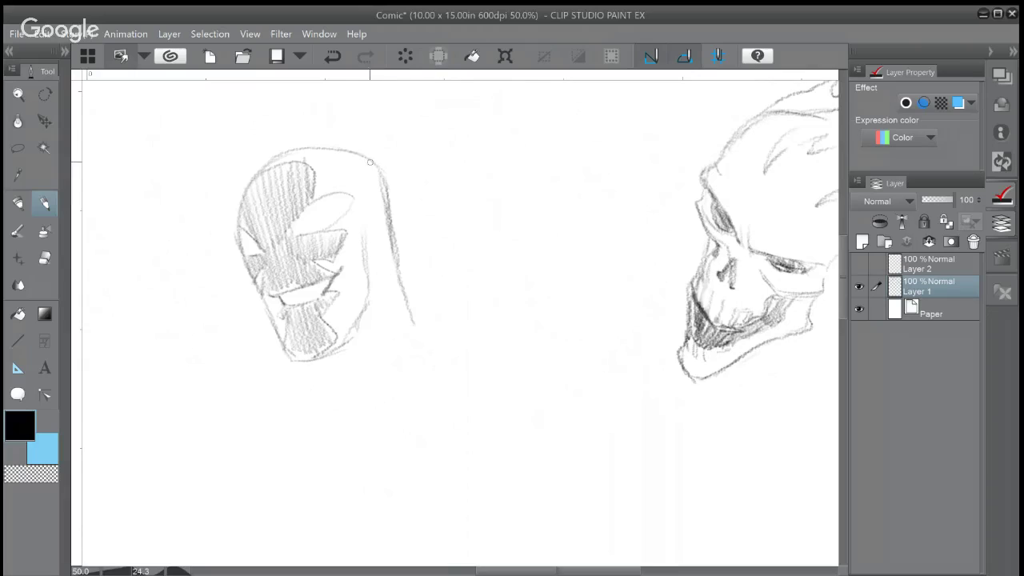
drag(348, 152, 396, 197)
drag(375, 161, 416, 330)
drag(319, 370, 329, 401)
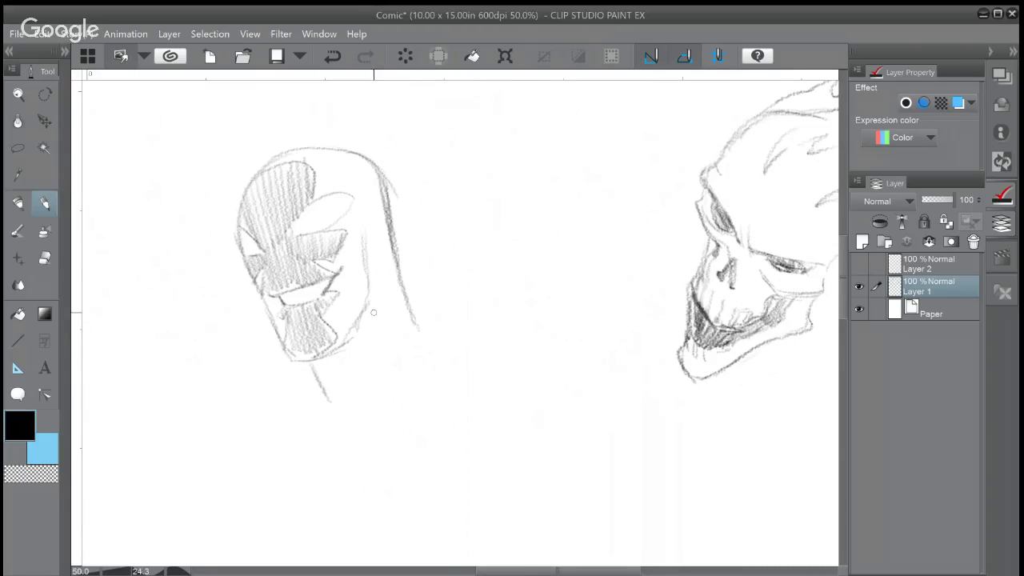
drag(360, 341, 362, 392)
Erase the line down the back of the head and redraw it sweeping outward from the neck into the shoulder
mouse_move(405, 278)
mouse_down()
mouse_move(388, 201)
mouse_move(399, 261)
mouse_up()
mouse_move(381, 169)
mouse_down()
mouse_move(416, 323)
mouse_move(396, 191)
mouse_move(393, 283)
mouse_up()
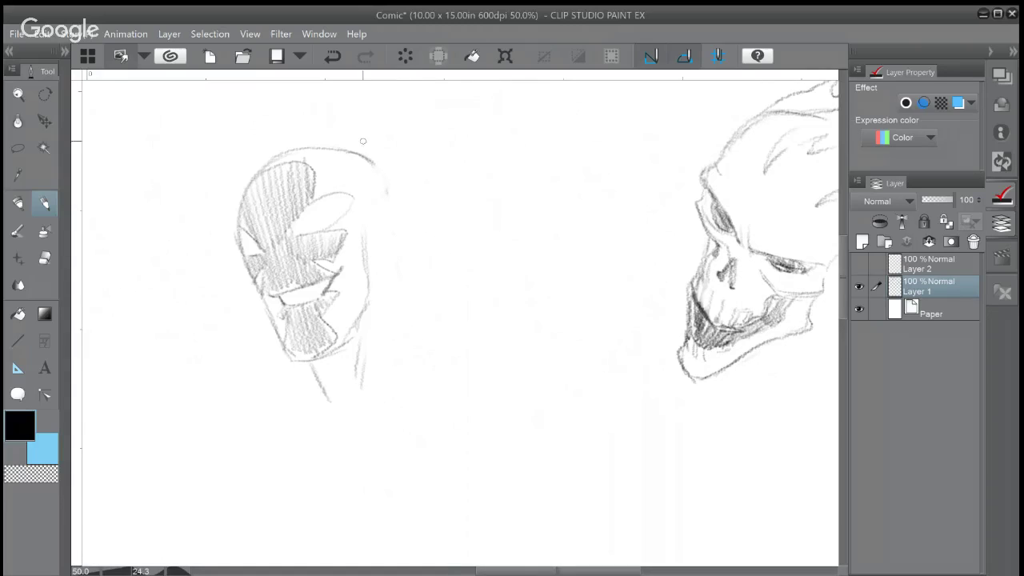
drag(362, 141, 426, 319)
drag(312, 364, 345, 415)
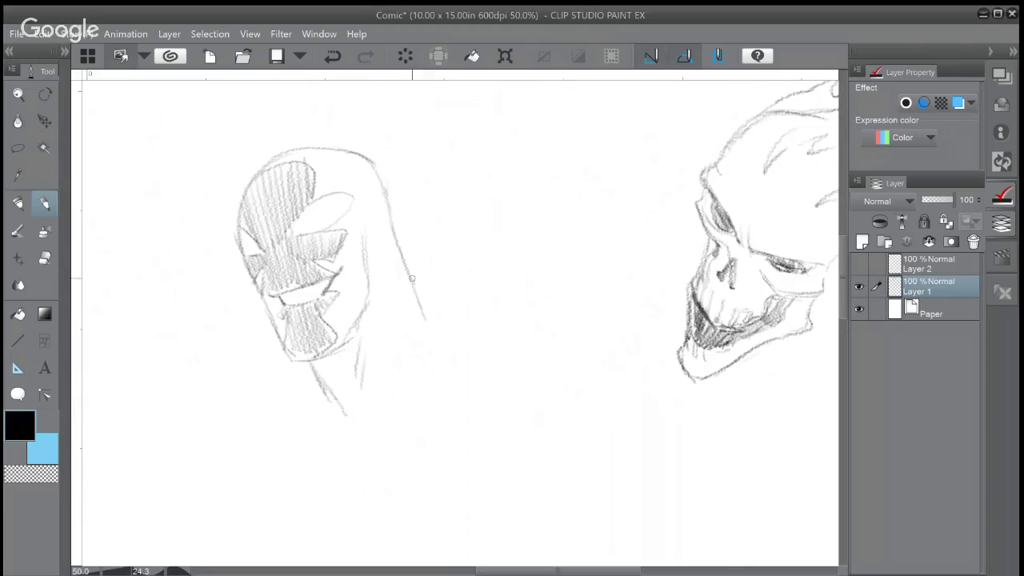
mouse_move(413, 284)
mouse_down()
mouse_move(456, 328)
mouse_move(485, 334)
mouse_up()
scroll(466, 340, down, 2)
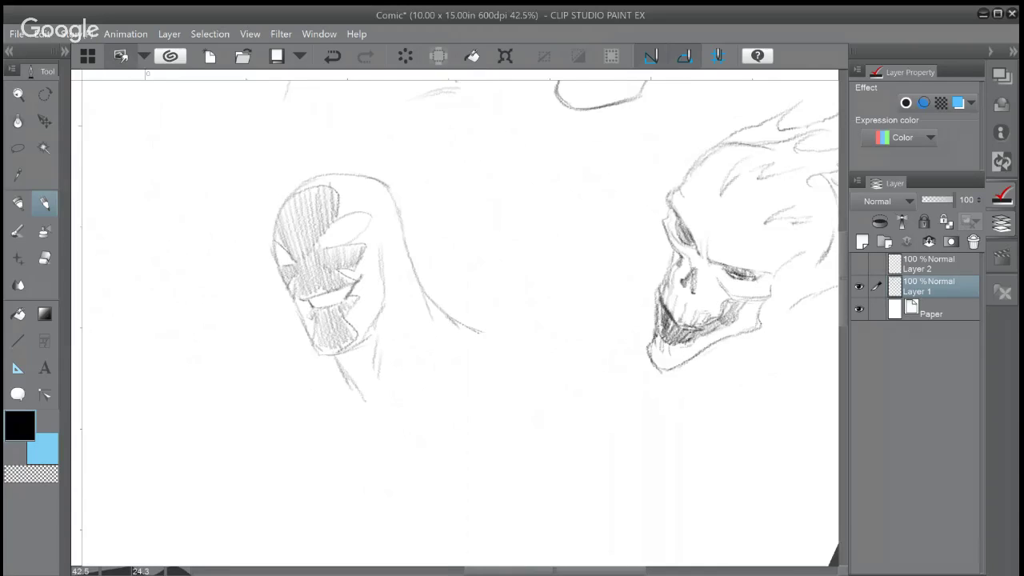
Sketch the masked figure's near shoulder with its rounded deltoid, collarbone and underarm, and reinforce the front of the neck
drag(466, 340, 370, 306)
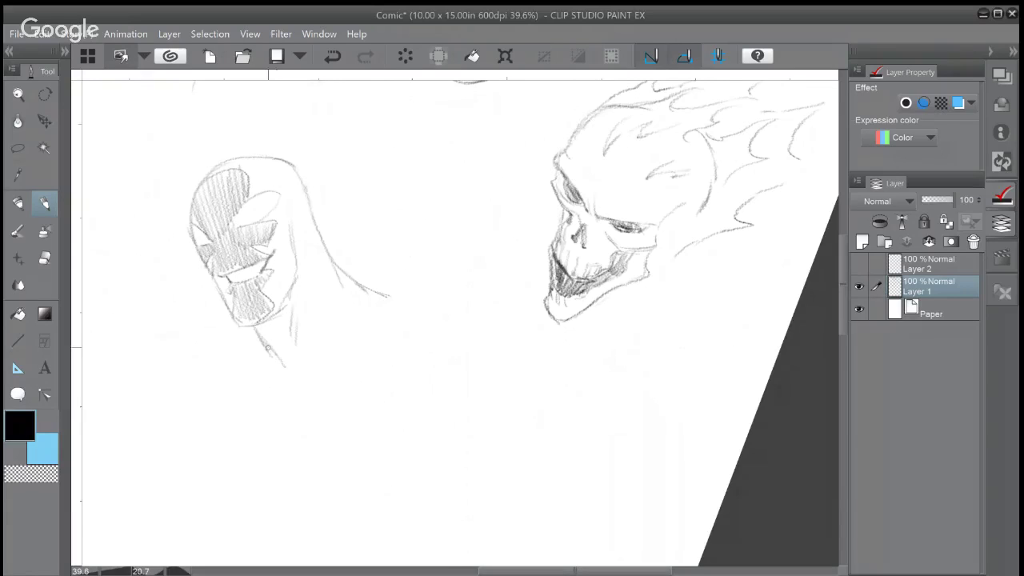
drag(256, 335, 275, 376)
drag(359, 287, 415, 320)
mouse_move(292, 379)
mouse_down()
mouse_move(317, 352)
mouse_move(384, 325)
mouse_move(358, 382)
mouse_up()
mouse_move(395, 302)
mouse_down()
mouse_move(441, 324)
mouse_move(463, 353)
mouse_up()
drag(373, 408, 421, 418)
drag(465, 390, 463, 359)
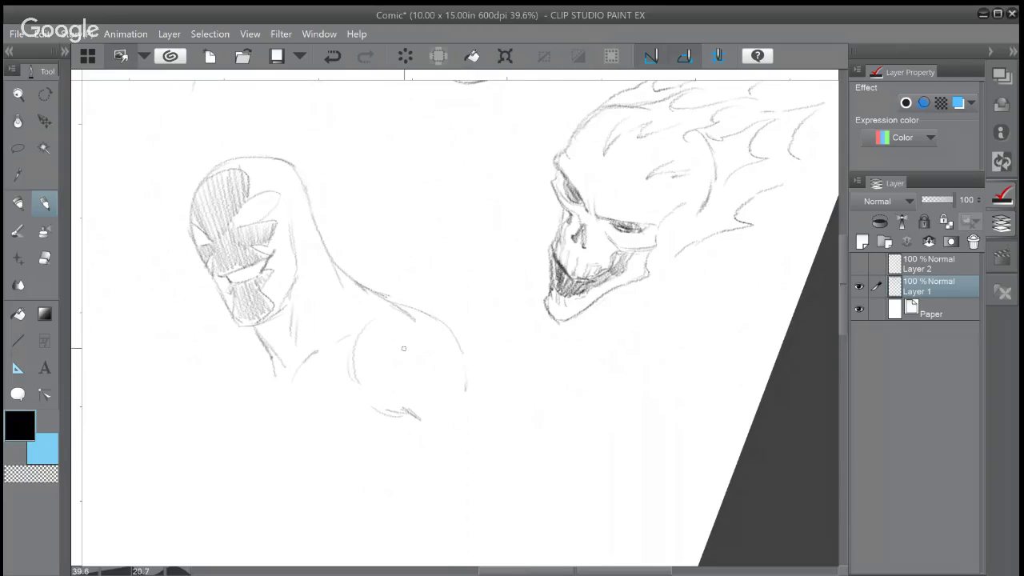
Rough in the chest with curved centre and side contours, and round off the far shoulder
mouse_move(277, 390)
mouse_down()
mouse_move(278, 432)
mouse_move(297, 480)
mouse_move(371, 428)
mouse_up()
mouse_move(266, 376)
mouse_down()
mouse_move(250, 421)
mouse_move(256, 452)
mouse_move(296, 500)
mouse_up()
drag(258, 360, 235, 423)
drag(237, 384, 239, 416)
drag(266, 356, 240, 384)
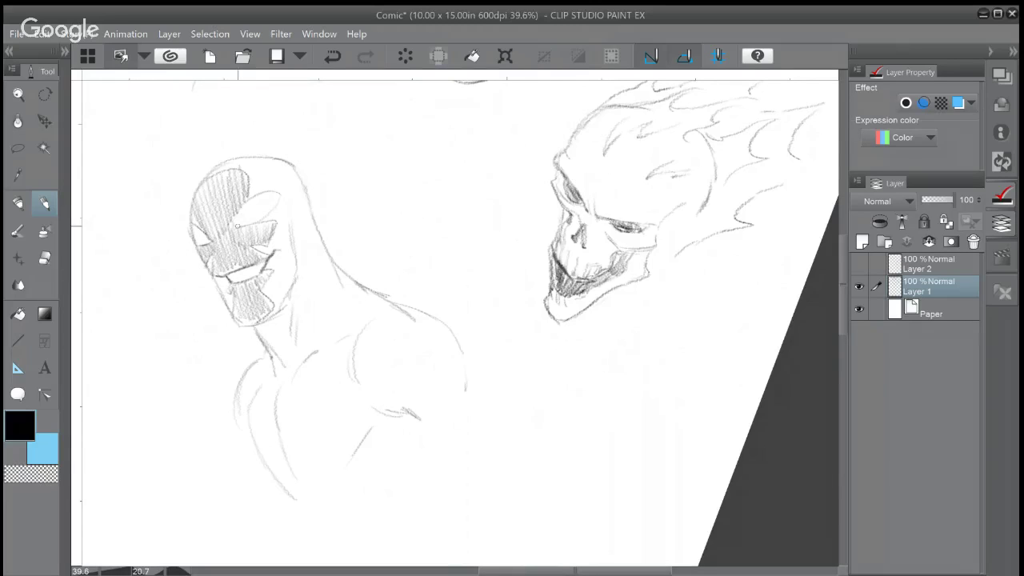
Strengthen the near eye's outline and hatch the dark patches along the back of the mask
drag(239, 229, 277, 202)
mouse_move(207, 177)
mouse_down()
mouse_move(245, 171)
mouse_move(249, 196)
mouse_move(290, 188)
mouse_move(270, 170)
mouse_move(277, 165)
mouse_move(302, 192)
mouse_move(313, 235)
mouse_up()
drag(299, 202, 312, 234)
mouse_move(298, 182)
mouse_down()
mouse_move(313, 237)
mouse_move(313, 210)
mouse_up()
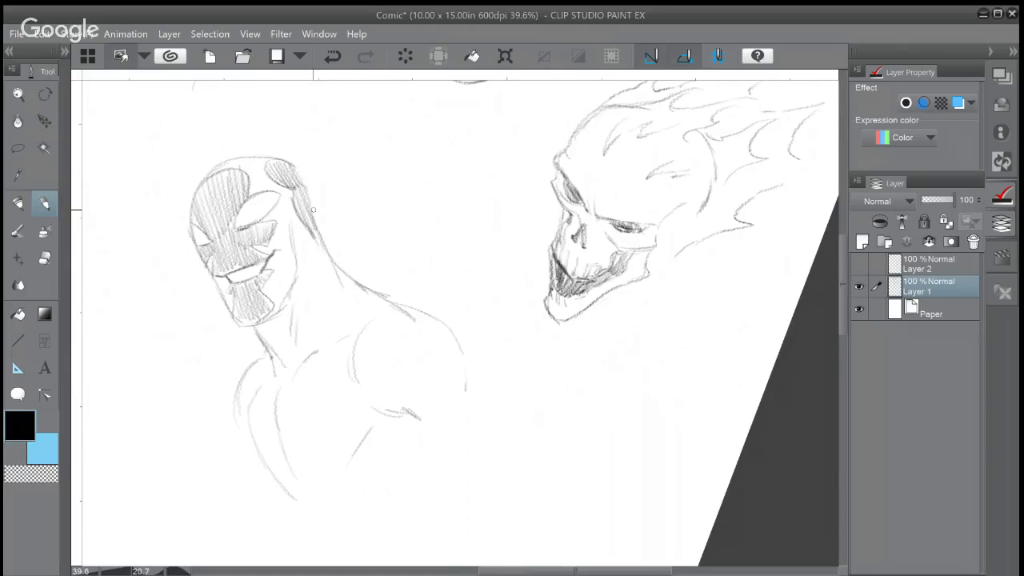
Outline and hatch the dark patches under the chin, on the side of the neck and along its back
drag(258, 333, 277, 346)
mouse_move(289, 307)
mouse_down()
mouse_move(282, 346)
mouse_move(272, 346)
mouse_move(279, 328)
mouse_up()
drag(320, 245, 362, 302)
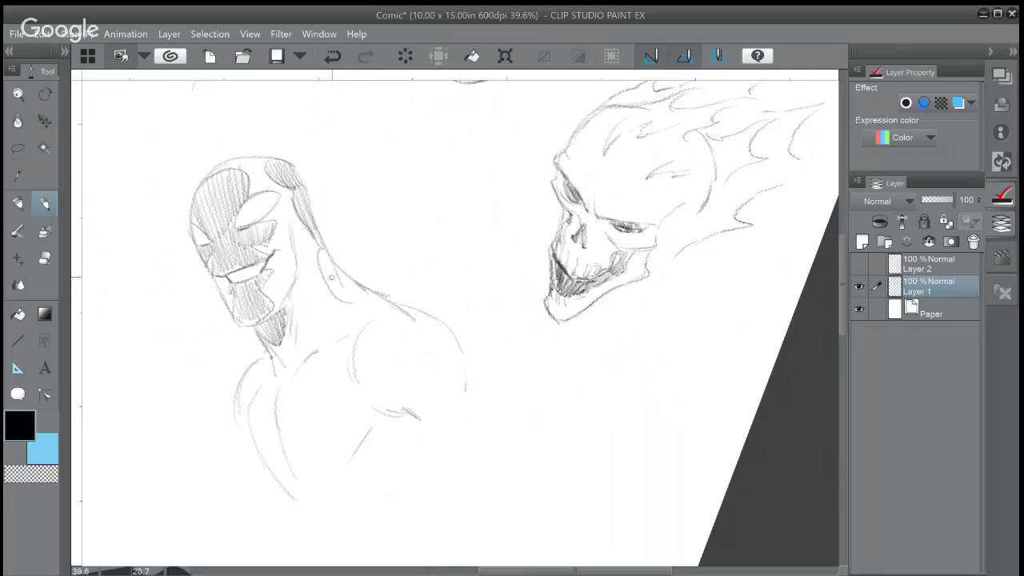
mouse_move(322, 261)
mouse_down()
mouse_move(345, 298)
mouse_move(360, 285)
mouse_up()
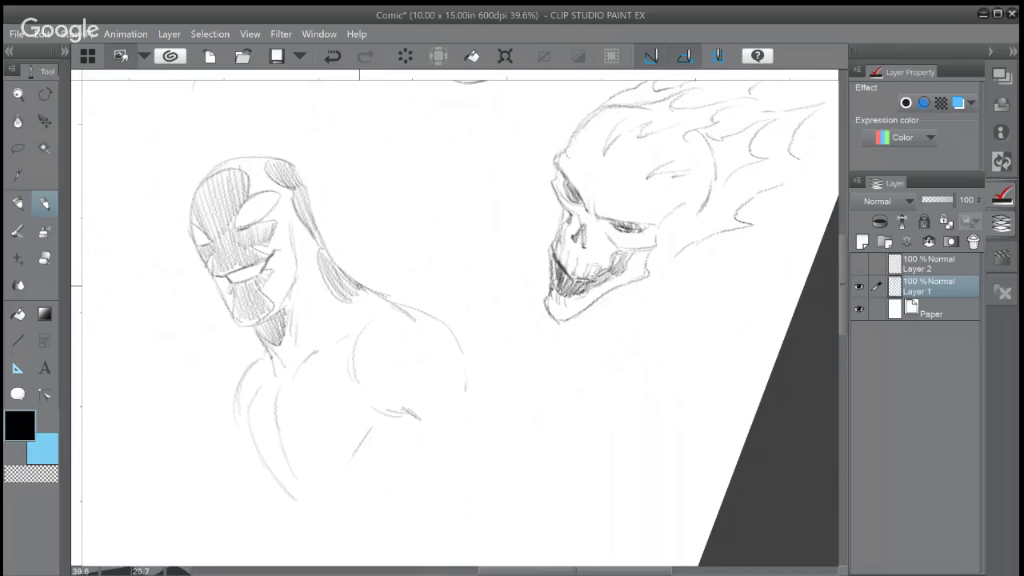
mouse_move(298, 294)
mouse_down()
mouse_move(303, 352)
mouse_move(301, 333)
mouse_up()
drag(299, 272, 310, 333)
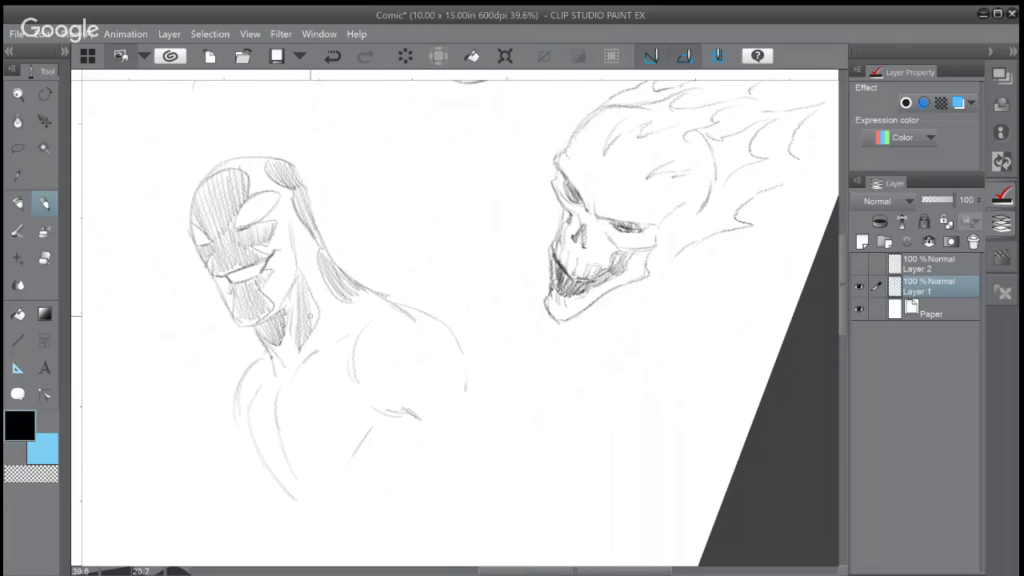
mouse_move(309, 296)
mouse_down()
mouse_move(317, 324)
mouse_move(315, 312)
mouse_up()
Draw two oval emblems on the masked figure's chest and join them with a short band
mouse_move(293, 400)
mouse_down()
mouse_move(266, 405)
mouse_move(275, 455)
mouse_move(266, 418)
mouse_move(294, 432)
mouse_move(288, 395)
mouse_move(307, 432)
mouse_up()
drag(293, 469, 290, 404)
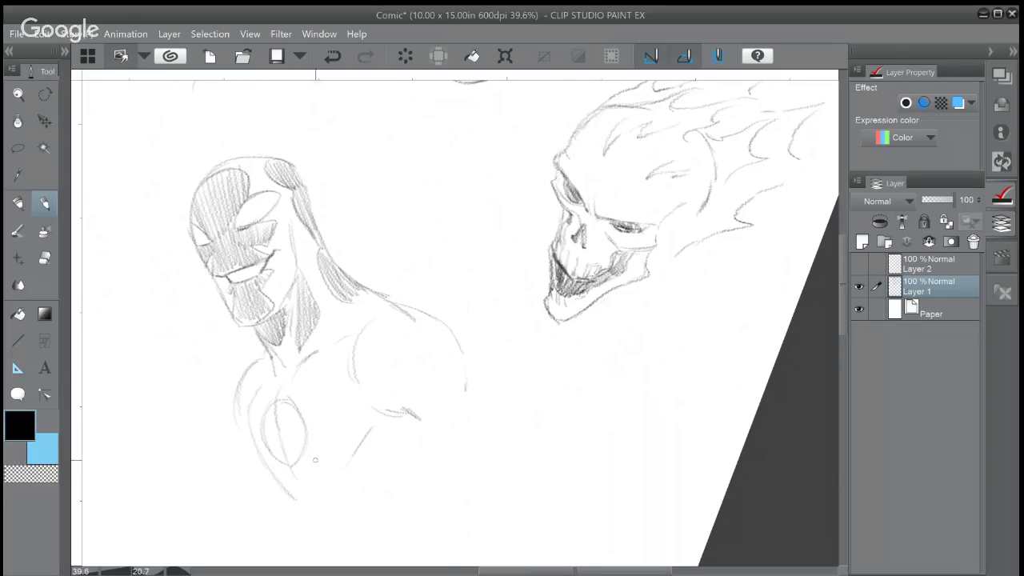
drag(304, 454, 326, 464)
mouse_move(330, 501)
mouse_down()
mouse_move(330, 465)
mouse_move(343, 458)
mouse_move(359, 481)
mouse_move(326, 478)
mouse_move(348, 525)
mouse_move(362, 494)
mouse_up()
Lasso the whole masked bust, cut it and paste it onto a layer of its own
scroll(394, 345, down, 2)
mouse_move(460, 409)
mouse_down()
mouse_move(362, 336)
mouse_move(372, 334)
mouse_up()
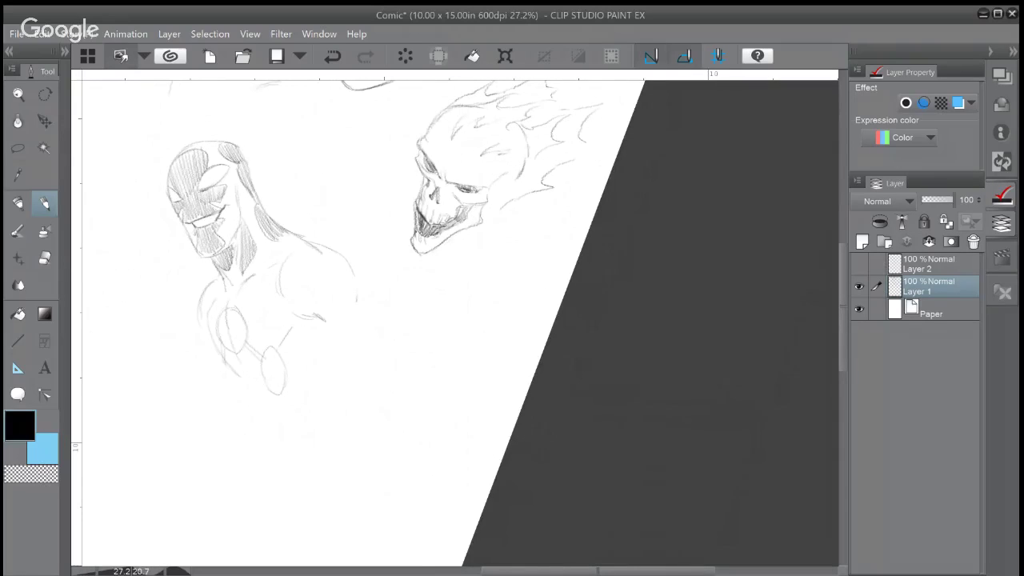
key(o)
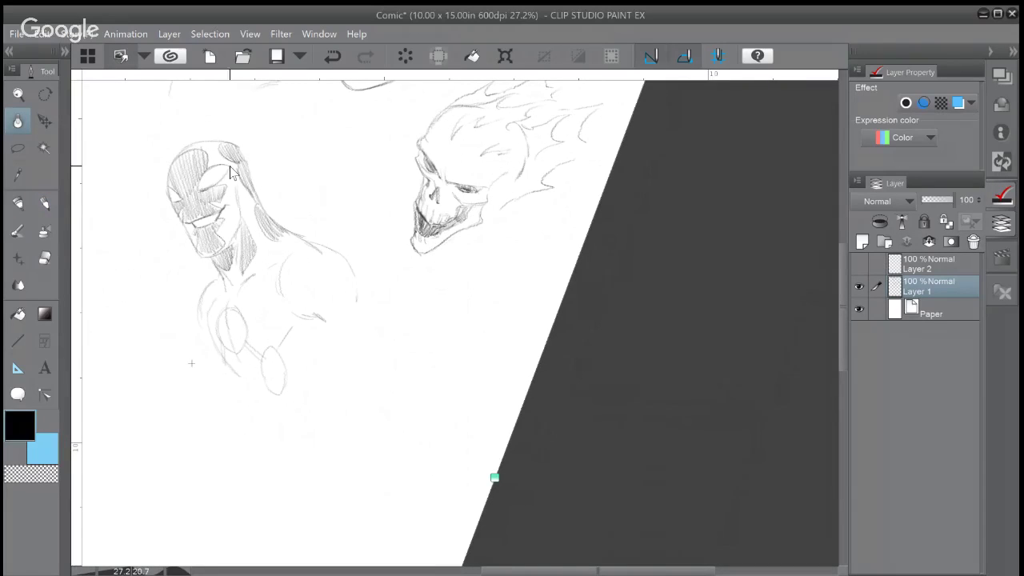
click(17, 147)
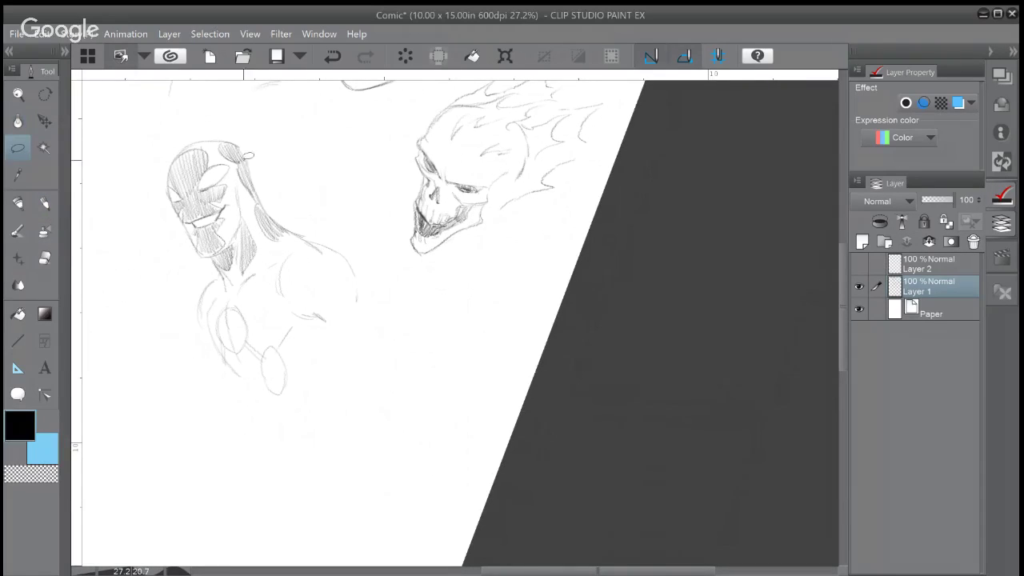
mouse_move(222, 125)
mouse_down()
mouse_move(185, 120)
mouse_move(131, 201)
mouse_move(314, 425)
mouse_move(385, 306)
mouse_move(355, 202)
mouse_move(283, 158)
mouse_up()
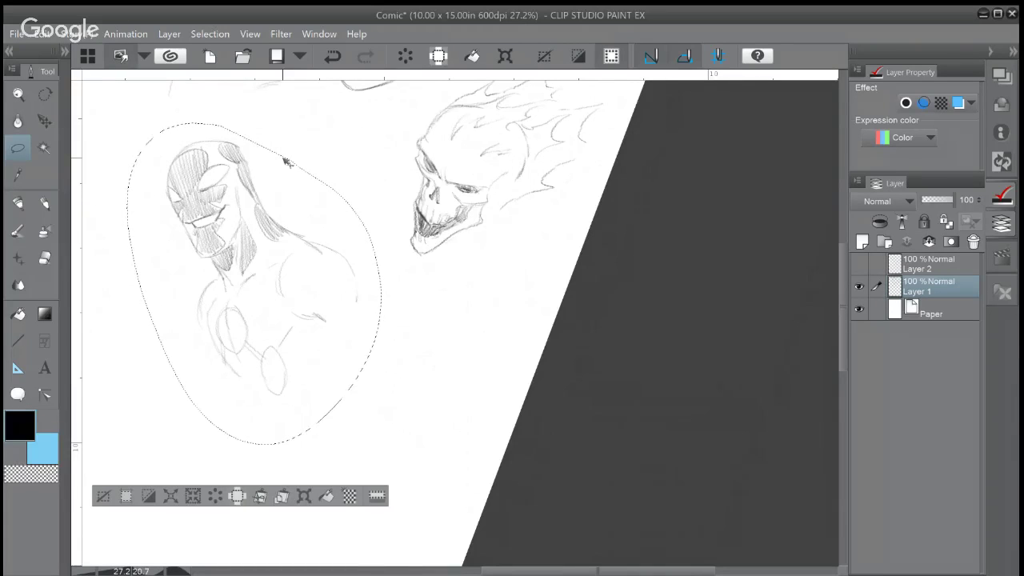
key(Delete)
key(ctrl+v)
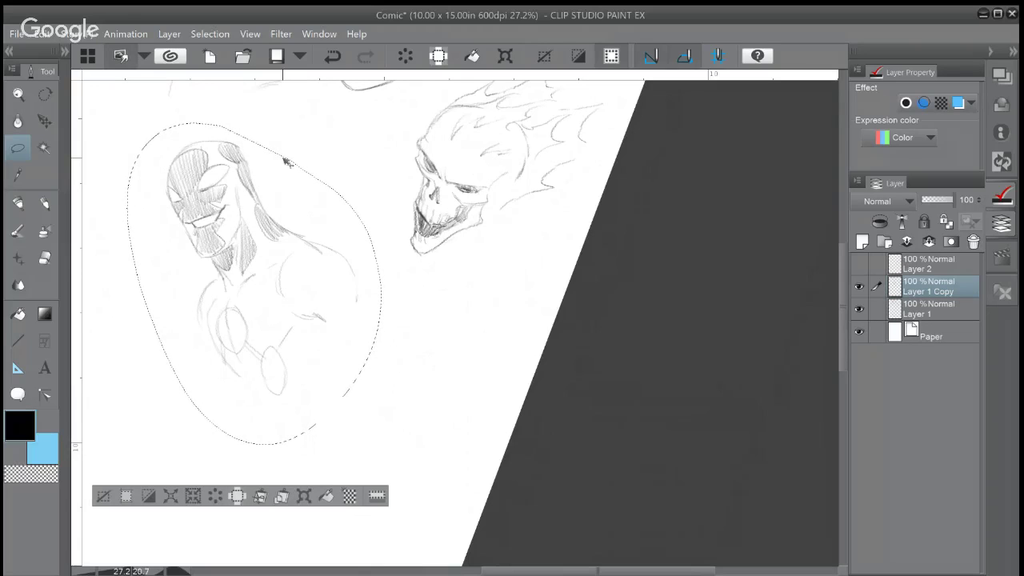
Rotate the pasted bust clockwise until it stands upright on the page, deselect it and return to the pencil
key(ctrl+t)
drag(469, 282, 402, 390)
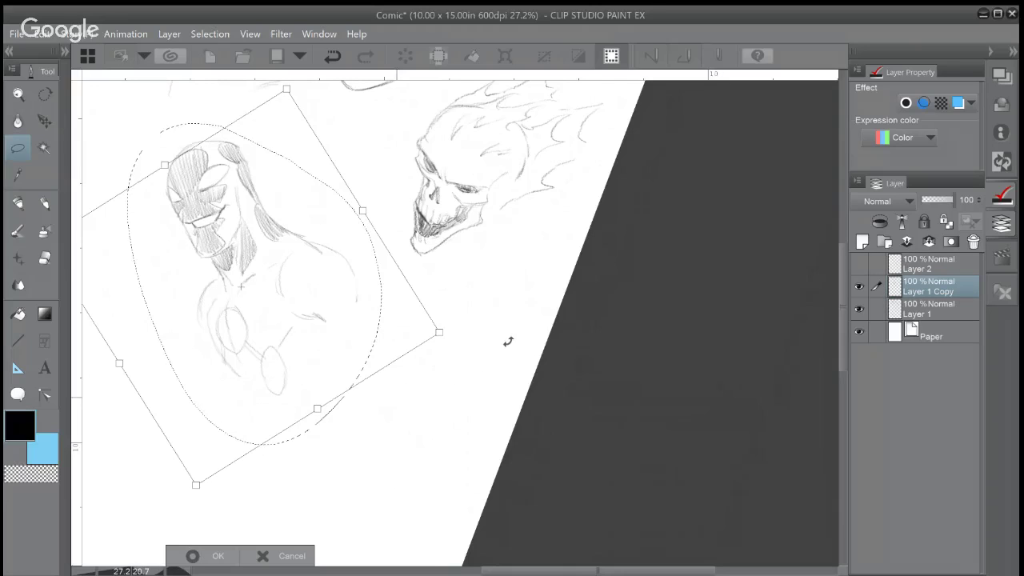
drag(482, 364, 478, 373)
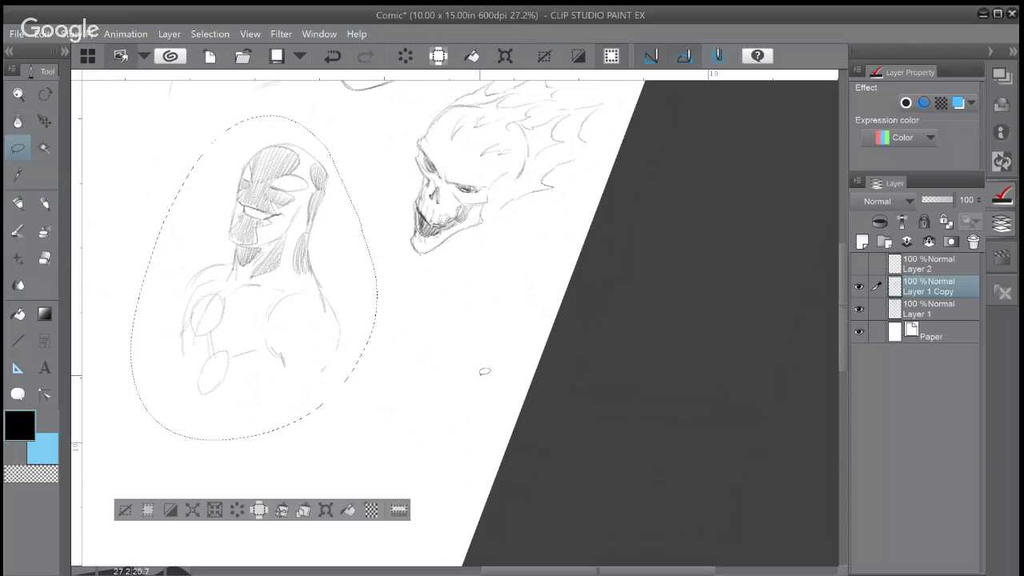
key(ctrl+at)
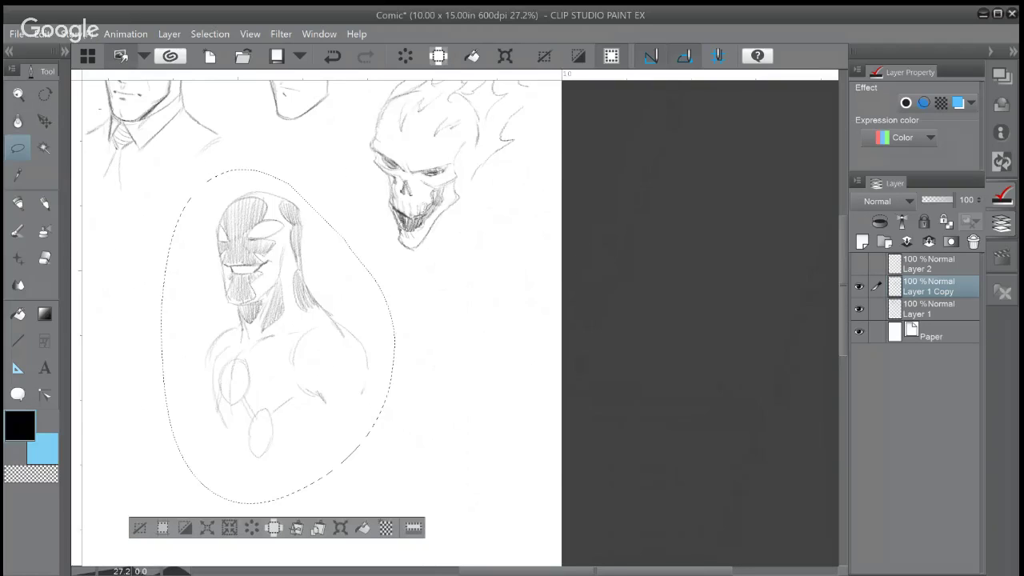
key(minus)
key(ctrl+at)
drag(360, 336, 540, 349)
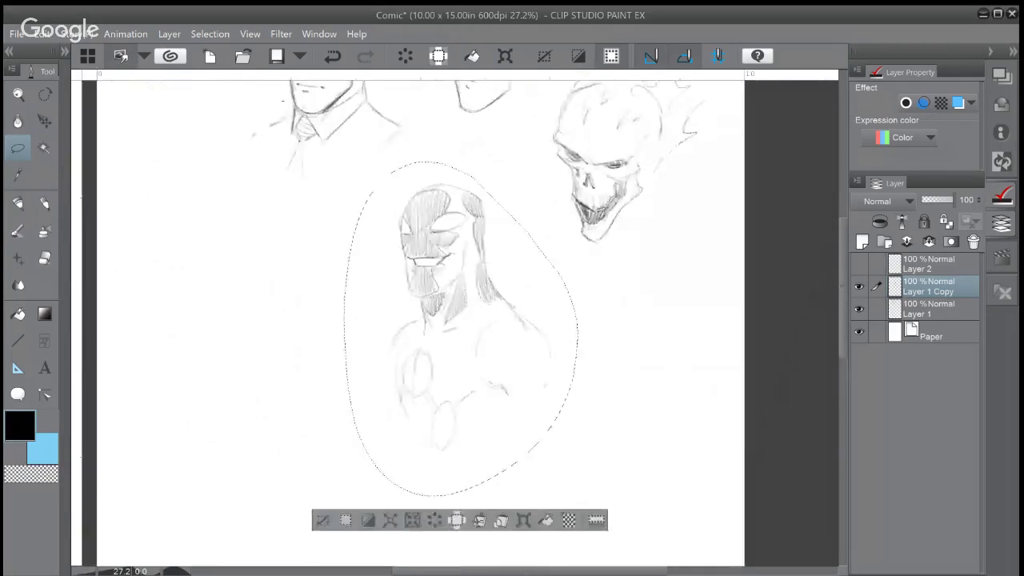
key(ctrl+d)
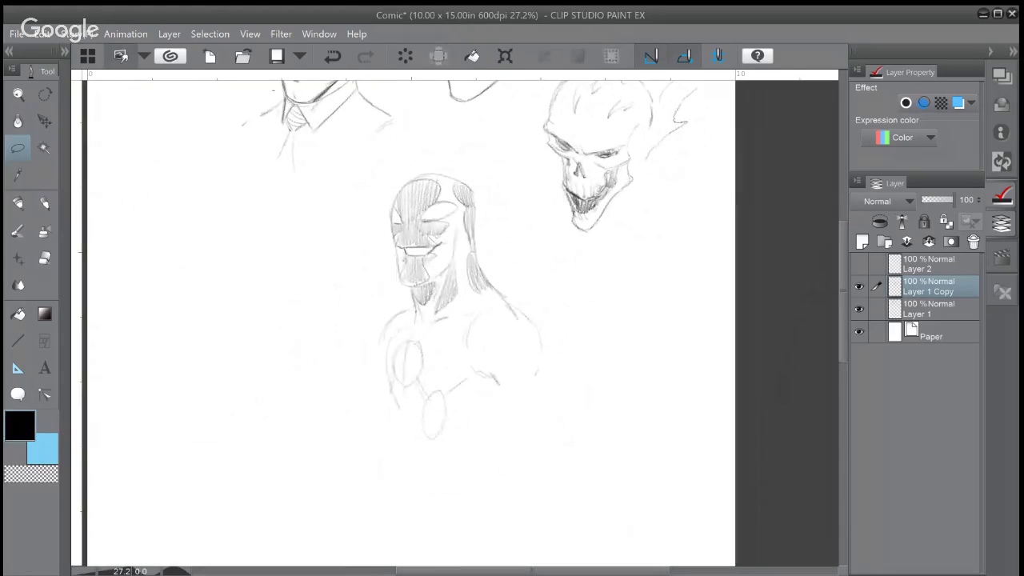
click(48, 202)
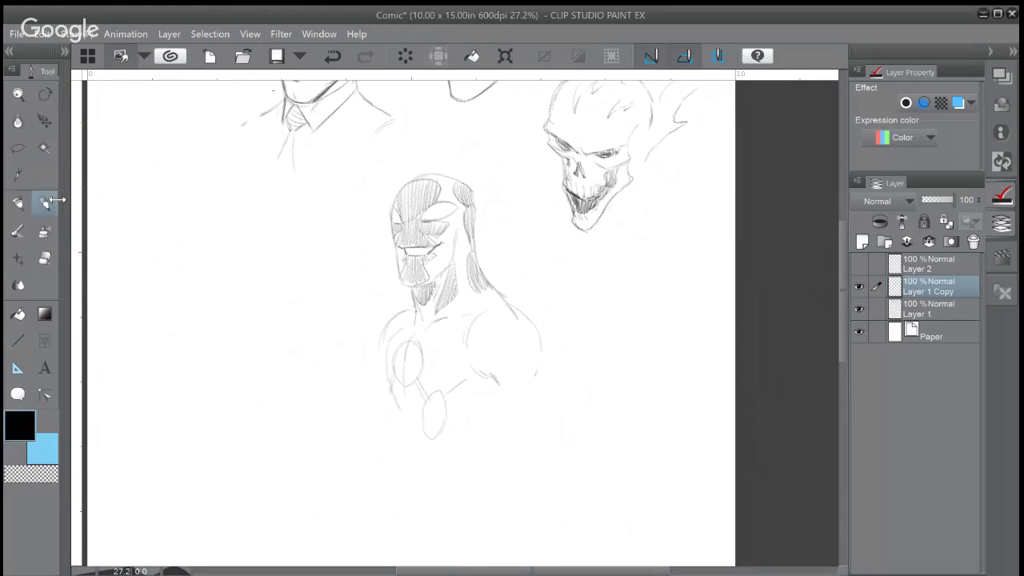
Sketch the masked figure's near arm, extending the upper arm down from the shoulder into a straight forearm
scroll(454, 277, up, 2)
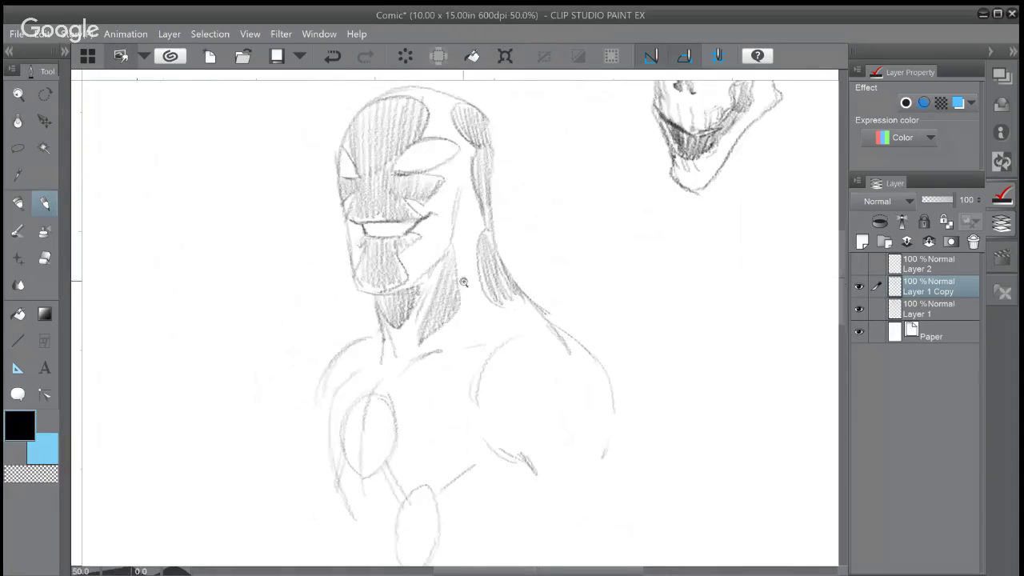
scroll(465, 292, down, 3)
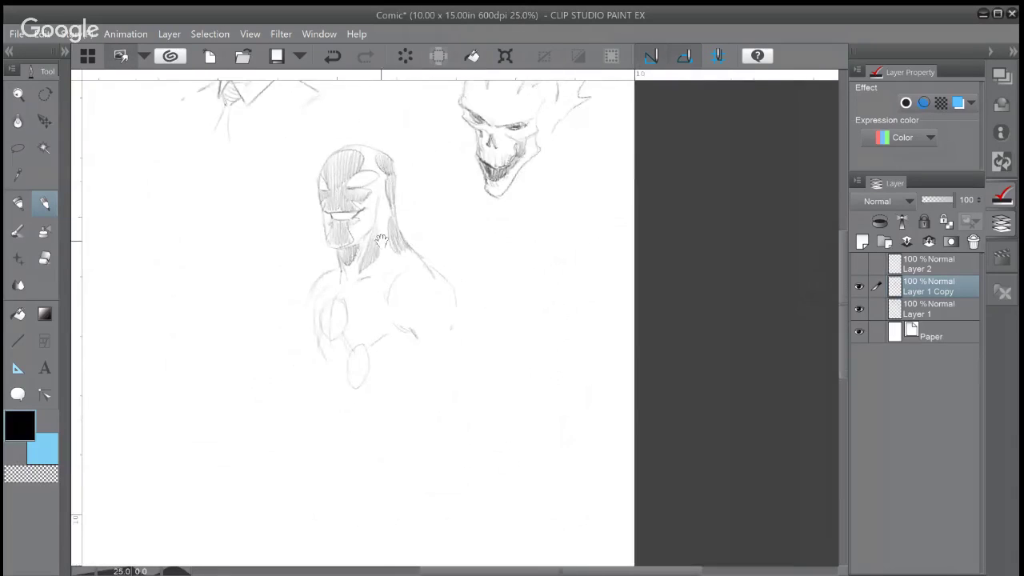
mouse_move(459, 310)
mouse_down()
mouse_move(473, 361)
mouse_move(437, 392)
mouse_up()
drag(505, 371, 437, 304)
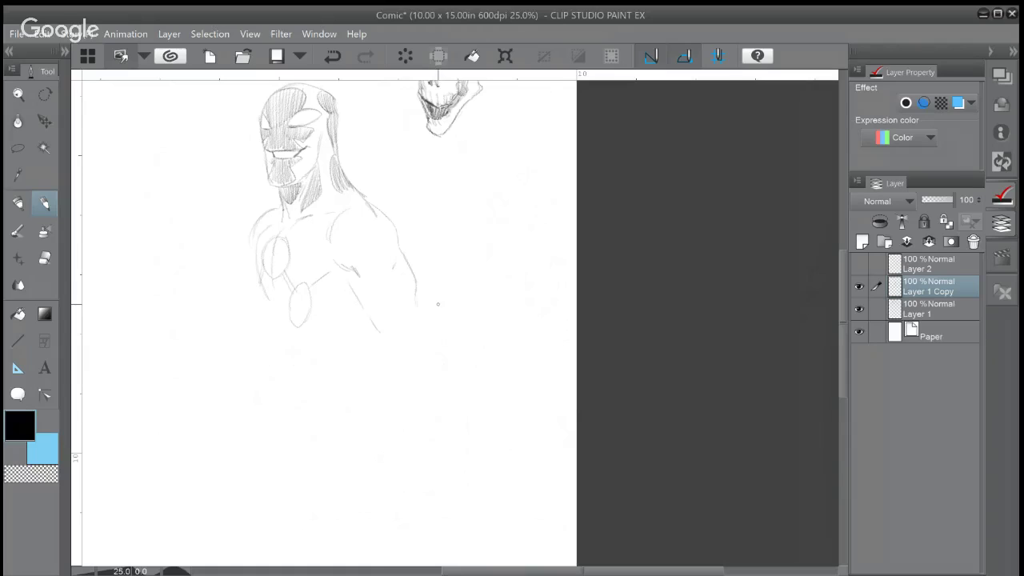
drag(373, 321, 381, 332)
drag(416, 301, 439, 349)
drag(381, 334, 393, 361)
drag(437, 338, 447, 415)
Strengthen the far side of the chest and add slanted rib lines and the upper flank to the torso
mouse_move(255, 232)
mouse_down()
mouse_move(266, 306)
mouse_move(332, 281)
mouse_up()
drag(320, 294, 339, 275)
drag(264, 309, 287, 381)
drag(322, 321, 346, 310)
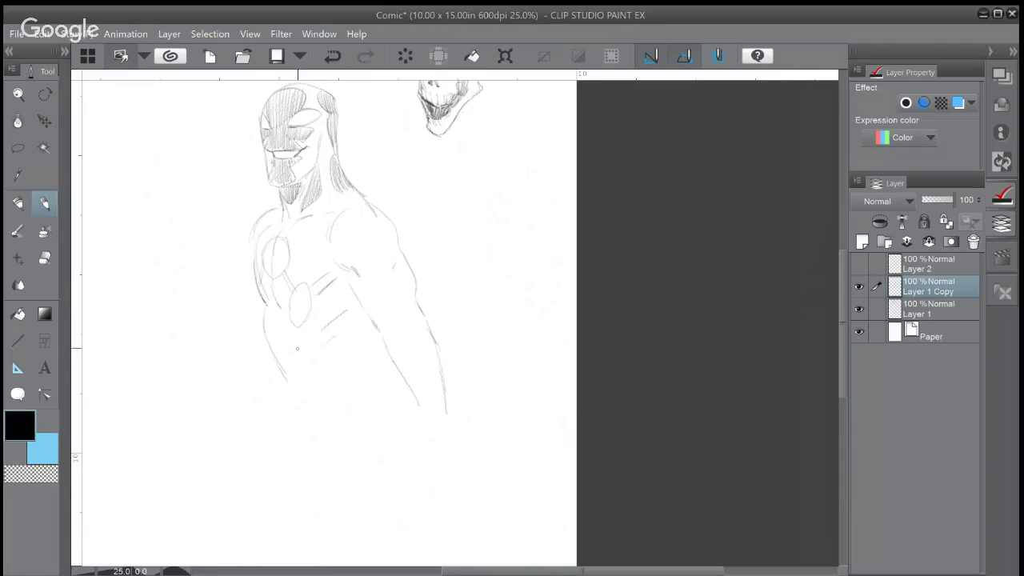
Draw the lines on both sides of the waist and erase the outer edge of the straight forearm
drag(280, 340, 298, 413)
drag(357, 351, 360, 371)
drag(275, 355, 285, 402)
drag(429, 327, 445, 413)
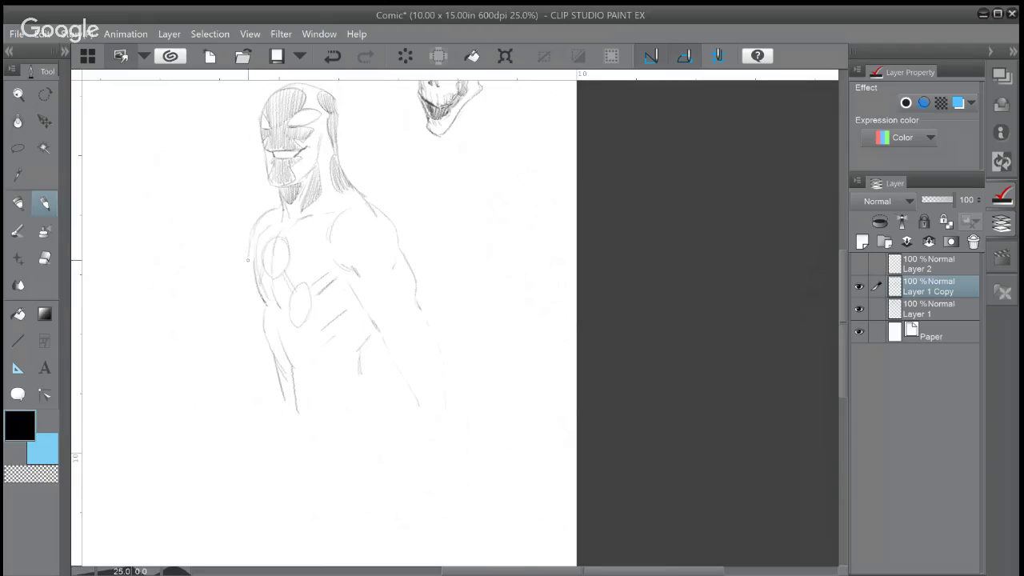
Draw the far arm with its bent forearm ending in a clenched fist held out from the waist
drag(248, 260, 252, 276)
mouse_move(255, 320)
mouse_down()
mouse_move(202, 334)
mouse_move(229, 346)
mouse_move(194, 348)
mouse_move(211, 377)
mouse_move(235, 379)
mouse_move(267, 353)
mouse_up()
key(ctrl+z)
mouse_move(254, 232)
mouse_down()
mouse_move(251, 270)
mouse_move(266, 307)
mouse_up()
mouse_move(250, 330)
mouse_down()
mouse_move(206, 329)
mouse_move(212, 347)
mouse_move(199, 332)
mouse_move(209, 348)
mouse_move(202, 337)
mouse_move(196, 367)
mouse_move(204, 373)
mouse_move(212, 349)
mouse_move(206, 372)
mouse_move(215, 377)
mouse_move(232, 358)
mouse_up()
mouse_move(230, 362)
mouse_down()
mouse_move(227, 337)
mouse_move(236, 370)
mouse_move(244, 363)
mouse_move(228, 341)
mouse_move(262, 316)
mouse_up()
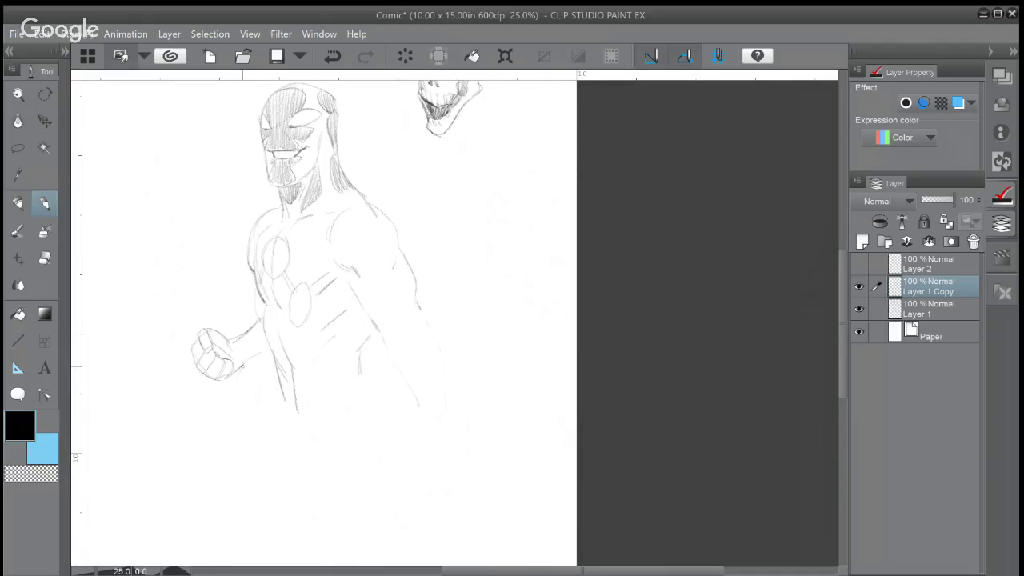
drag(242, 366, 271, 347)
Define the abdomen with darker flank contours, a curved line across the lower belly and a hip line
drag(275, 365, 290, 413)
drag(372, 328, 364, 375)
drag(290, 404, 298, 438)
drag(355, 374, 324, 406)
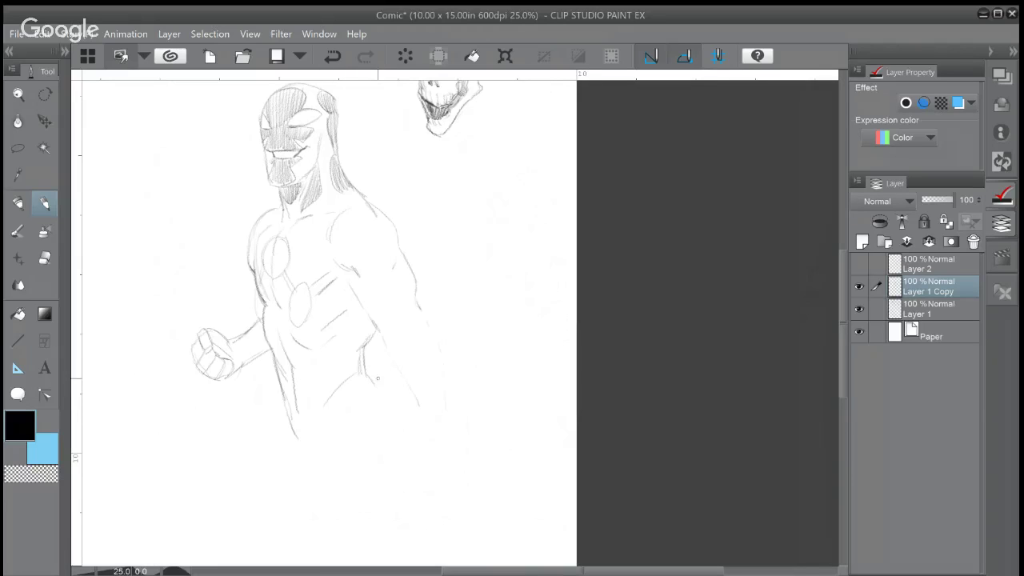
drag(365, 374, 386, 408)
Darken the near shoulder contour and redraw the forearm bent at the elbow, ending in a rounded fist over the hip
drag(398, 230, 401, 254)
drag(399, 228, 397, 258)
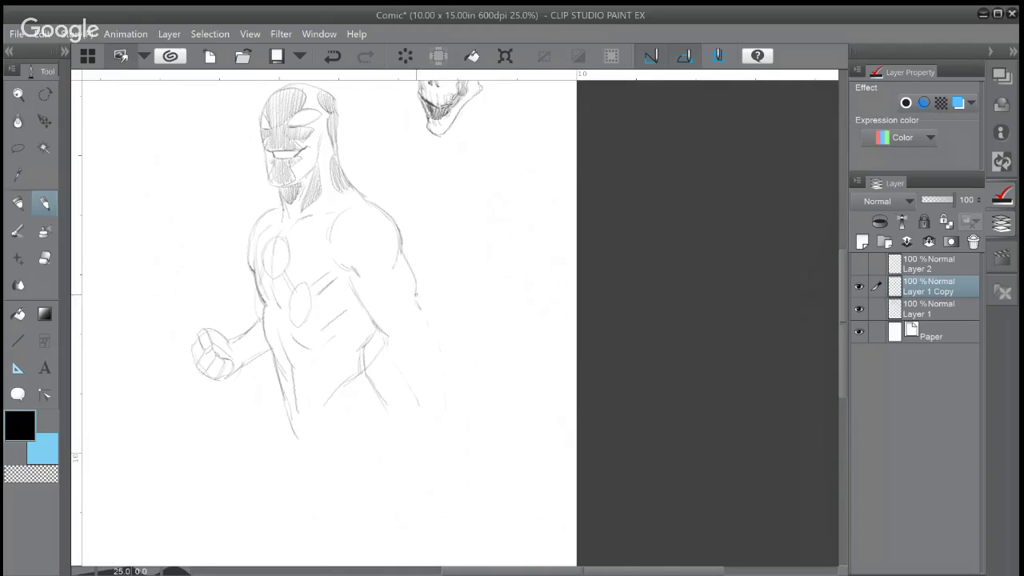
mouse_move(415, 294)
mouse_down()
mouse_move(384, 334)
mouse_move(356, 374)
mouse_move(310, 405)
mouse_move(321, 413)
mouse_move(316, 380)
mouse_move(341, 378)
mouse_move(316, 406)
mouse_move(330, 425)
mouse_move(370, 400)
mouse_up()
mouse_move(424, 333)
mouse_down()
mouse_move(432, 357)
mouse_move(368, 402)
mouse_up()
drag(419, 362, 368, 400)
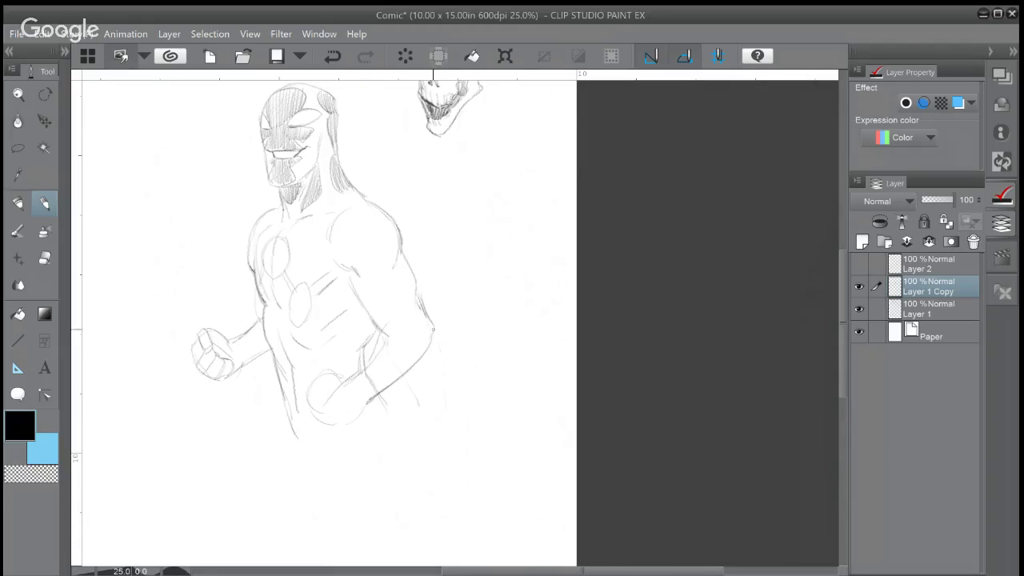
drag(432, 329, 397, 378)
drag(388, 322, 352, 376)
mouse_move(393, 329)
mouse_down()
mouse_move(382, 334)
mouse_move(376, 378)
mouse_up()
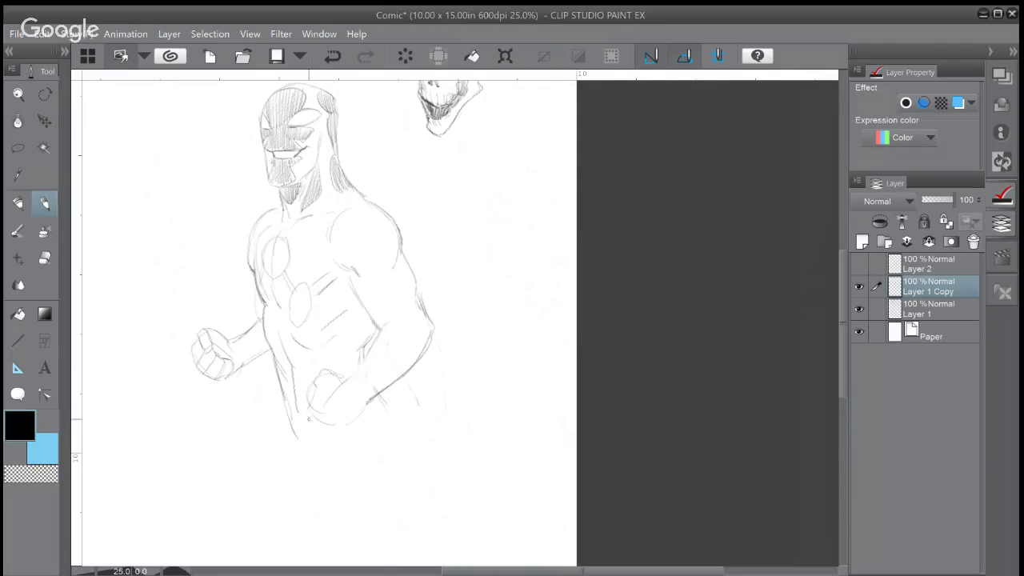
Outline the near fist, then add circles at the wrist, elbow and shoulder with zigzag circuit bands along the arm
mouse_move(309, 419)
mouse_down()
mouse_move(343, 424)
mouse_move(364, 399)
mouse_up()
mouse_move(315, 378)
mouse_down()
mouse_move(308, 421)
mouse_move(346, 429)
mouse_move(370, 395)
mouse_move(370, 338)
mouse_move(341, 403)
mouse_move(332, 395)
mouse_move(348, 415)
mouse_move(333, 394)
mouse_up()
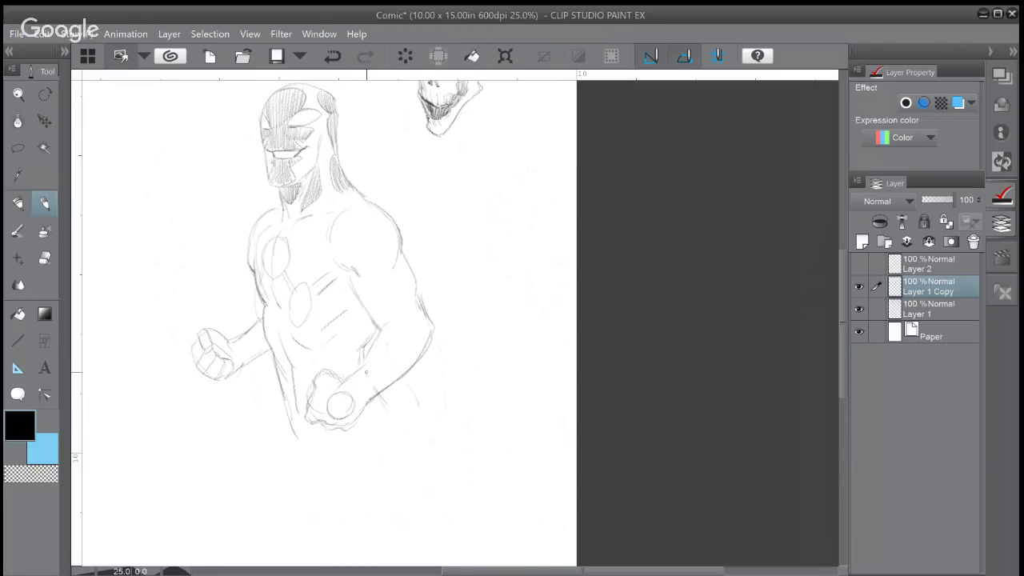
mouse_move(376, 366)
mouse_down()
mouse_move(408, 338)
mouse_move(384, 371)
mouse_move(411, 327)
mouse_up()
mouse_move(364, 226)
mouse_down()
mouse_move(352, 247)
mouse_move(378, 251)
mouse_up()
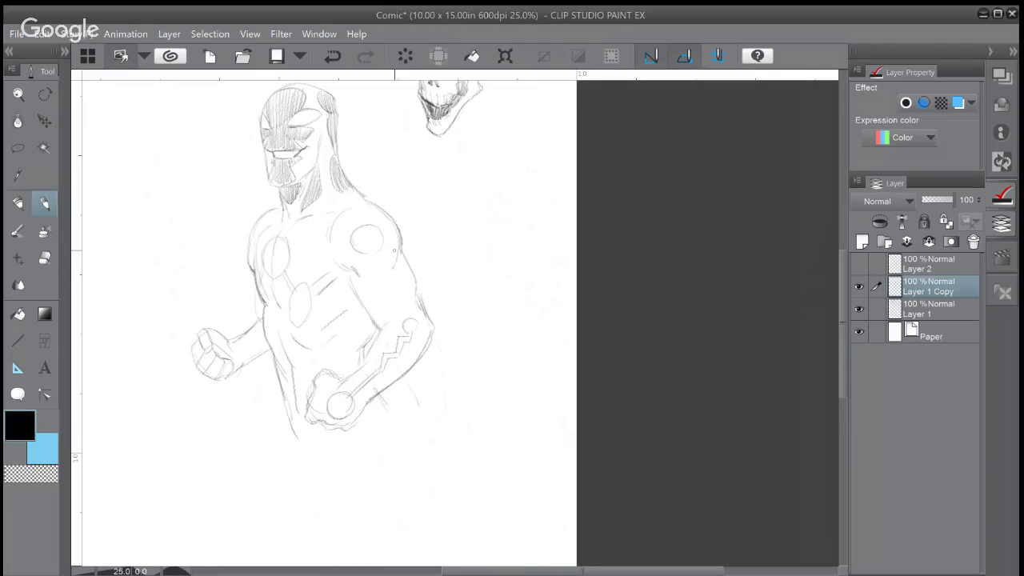
mouse_move(378, 269)
mouse_down()
mouse_move(393, 273)
mouse_move(382, 286)
mouse_move(397, 288)
mouse_move(401, 307)
mouse_up()
Hatch shading onto the ribs, the far shoulder, the upper chest and around the near shoulder's circle
drag(322, 294, 346, 283)
drag(203, 334, 198, 347)
mouse_move(258, 223)
mouse_down()
mouse_move(254, 235)
mouse_move(268, 221)
mouse_up()
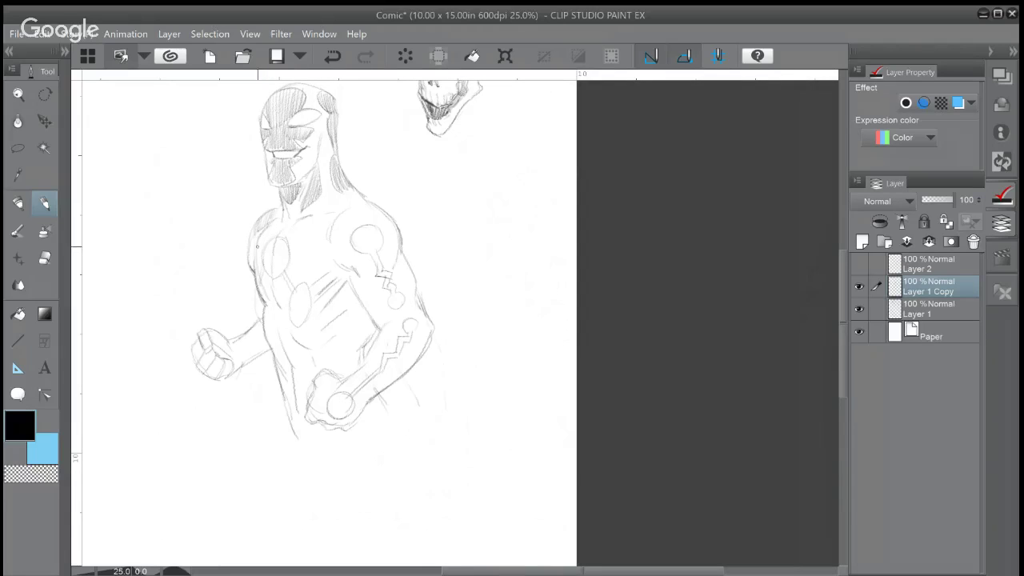
mouse_move(261, 249)
mouse_down()
mouse_move(279, 216)
mouse_move(277, 238)
mouse_move(315, 216)
mouse_move(288, 236)
mouse_move(314, 216)
mouse_move(299, 233)
mouse_move(338, 219)
mouse_move(314, 240)
mouse_move(342, 212)
mouse_move(311, 247)
mouse_move(333, 229)
mouse_up()
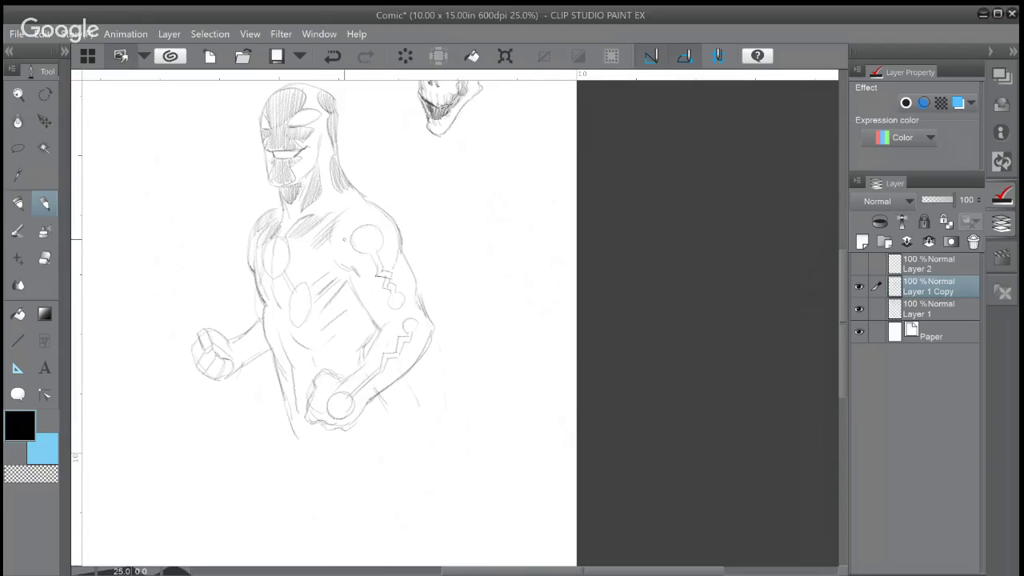
mouse_move(344, 239)
mouse_down()
mouse_move(353, 263)
mouse_move(343, 241)
mouse_move(373, 215)
mouse_up()
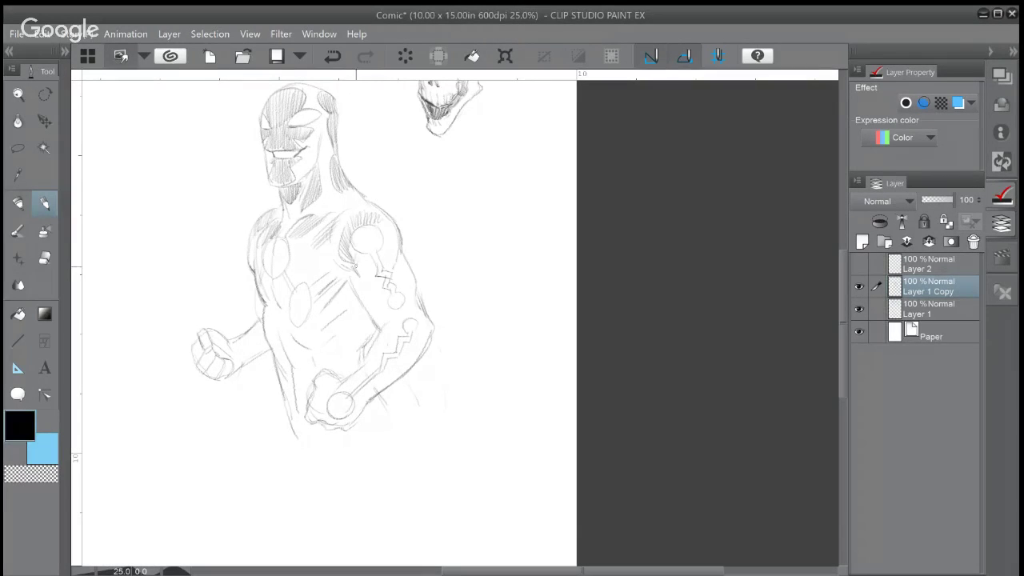
Hatch the near upper arm around its zigzag band, from below the shoulder circle to the elbow
mouse_move(357, 267)
mouse_down()
mouse_move(391, 237)
mouse_move(388, 253)
mouse_up()
mouse_move(361, 291)
mouse_down()
mouse_move(363, 270)
mouse_move(380, 313)
mouse_move(368, 279)
mouse_move(404, 273)
mouse_move(401, 299)
mouse_move(381, 253)
mouse_move(399, 255)
mouse_up()
drag(394, 293, 405, 263)
drag(396, 280, 403, 251)
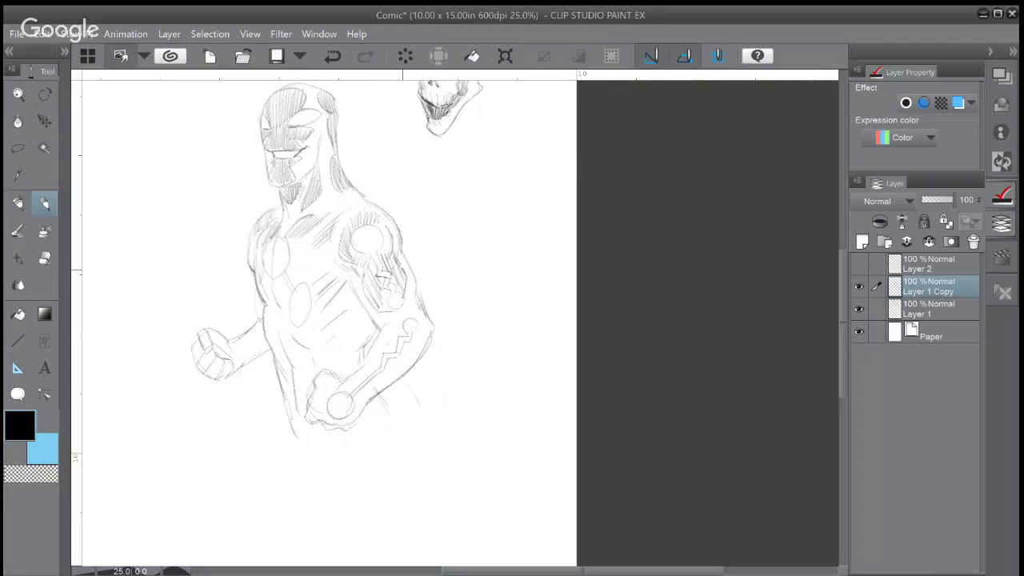
Examine the masked figure's proportions up close and against the whole page
scroll(427, 322, down, 2)
scroll(441, 357, down, 3)
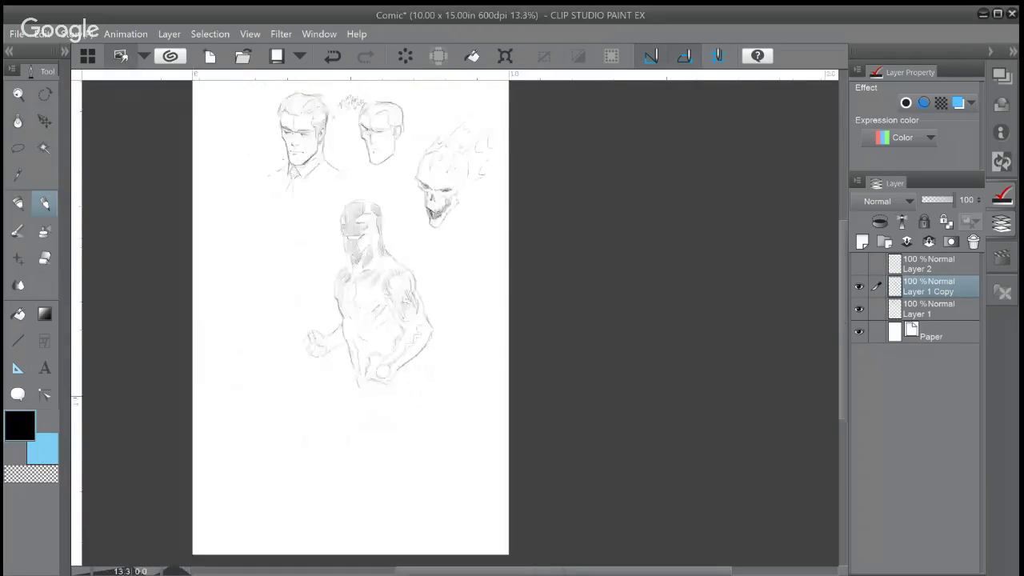
scroll(441, 357, up, 4)
scroll(429, 350, up, 1)
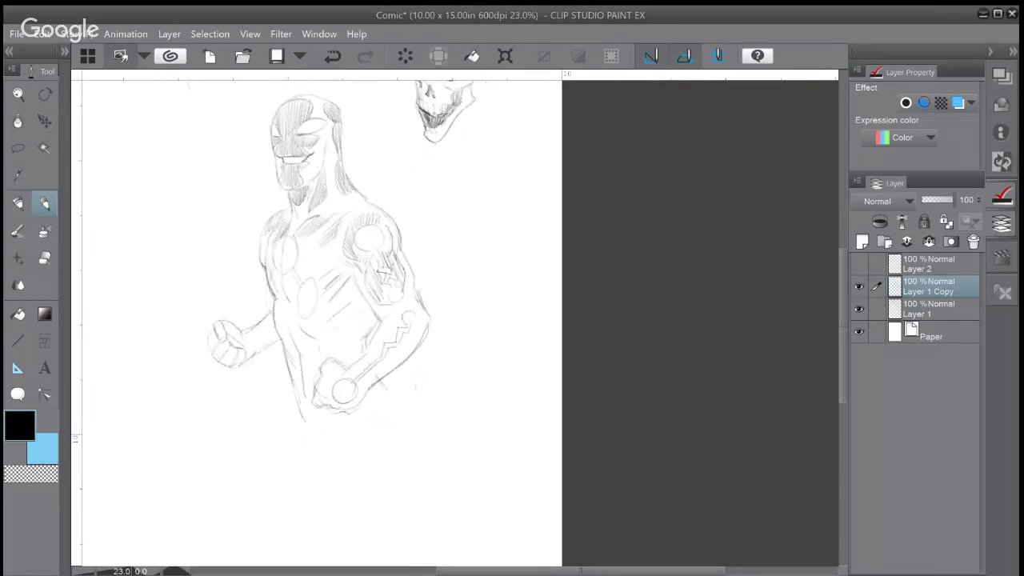
drag(428, 350, 528, 349)
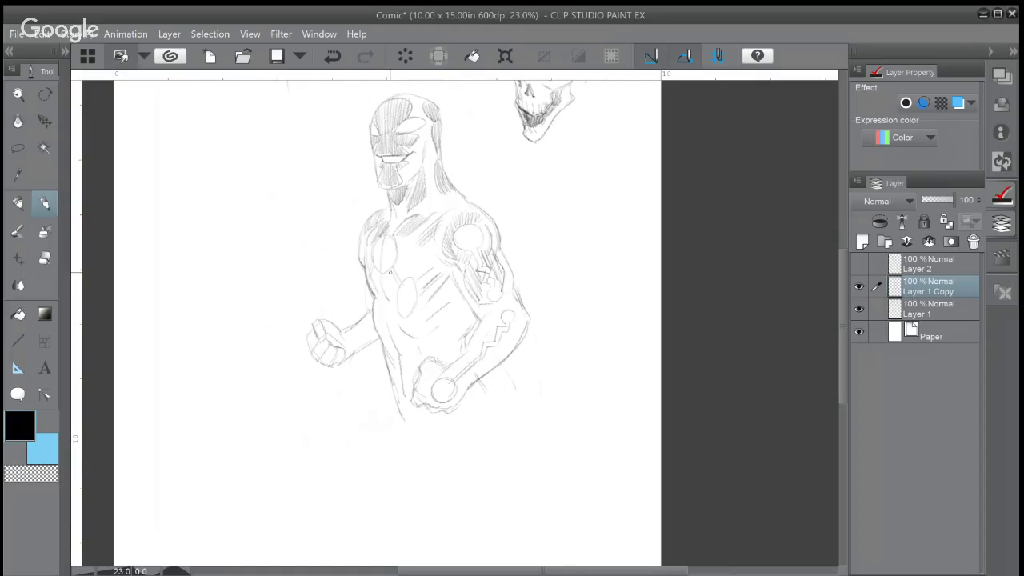
scroll(353, 256, down, 3)
scroll(352, 256, up, 3)
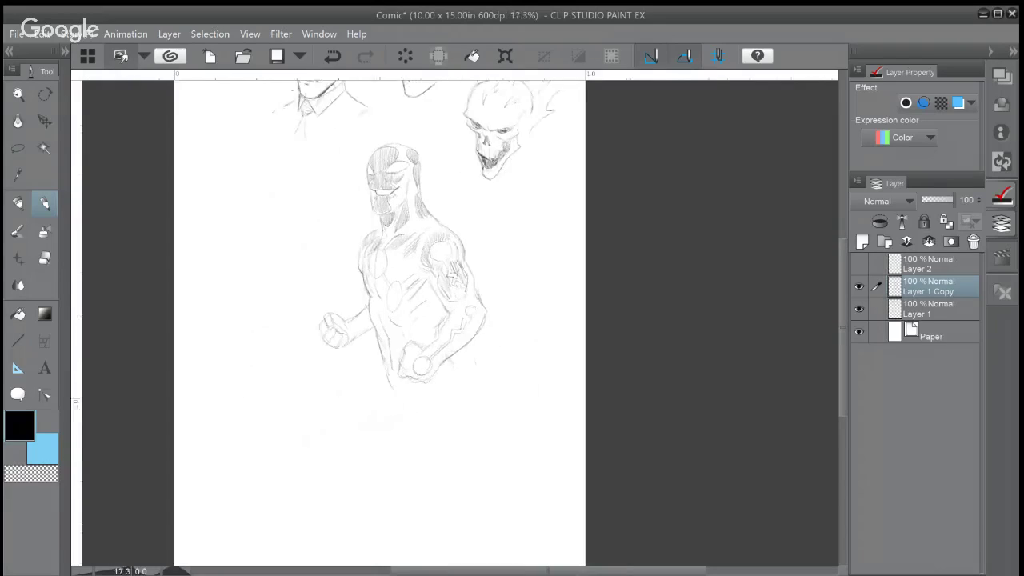
scroll(274, 263, up, 1)
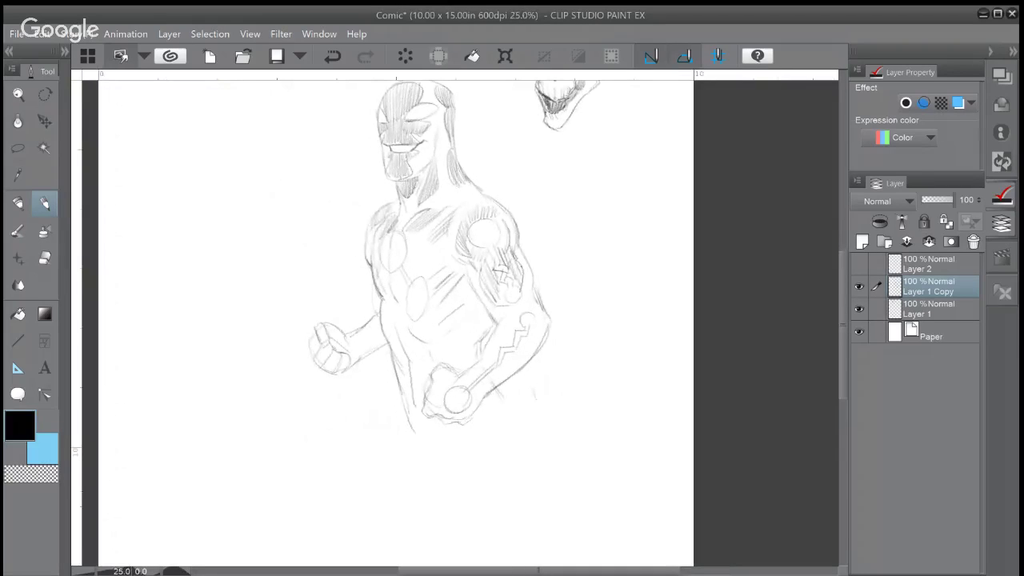
Start a small gesture figure beside the masked hero with a curved action line, oval head, chest and raised arm
drag(239, 109, 249, 181)
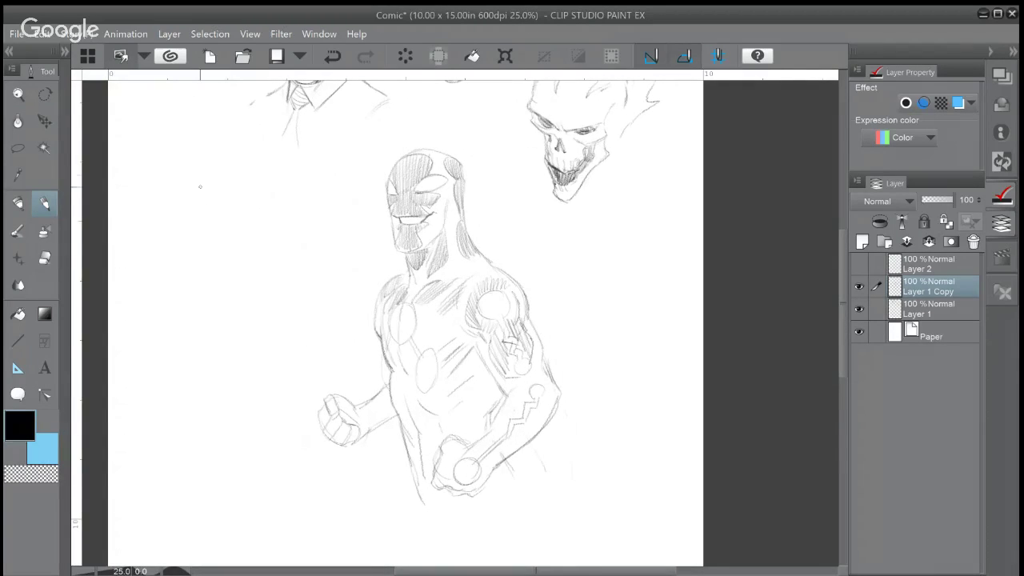
drag(203, 195, 249, 283)
drag(199, 186, 255, 285)
mouse_move(207, 134)
mouse_down()
mouse_move(190, 156)
mouse_move(193, 138)
mouse_move(206, 150)
mouse_move(201, 164)
mouse_move(207, 133)
mouse_move(202, 163)
mouse_move(198, 134)
mouse_move(188, 154)
mouse_move(204, 175)
mouse_move(182, 179)
mouse_move(195, 215)
mouse_move(212, 204)
mouse_move(210, 148)
mouse_move(178, 175)
mouse_up()
mouse_move(160, 140)
mouse_down()
mouse_move(173, 163)
mouse_move(156, 129)
mouse_move(178, 165)
mouse_move(156, 136)
mouse_up()
drag(156, 99, 162, 144)
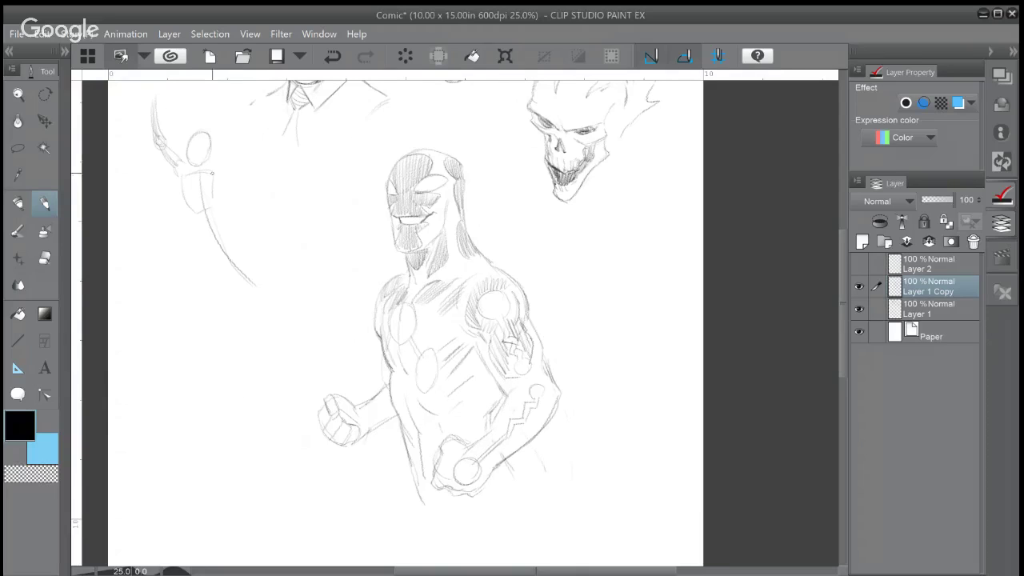
Add the gesture figure's pelvis, widely spread legs and feet, and darken the outline of its head
mouse_move(212, 172)
mouse_down()
mouse_move(239, 192)
mouse_move(208, 178)
mouse_move(190, 209)
mouse_move(213, 200)
mouse_move(189, 209)
mouse_move(196, 222)
mouse_move(179, 262)
mouse_up()
mouse_move(194, 221)
mouse_down()
mouse_move(215, 210)
mouse_move(222, 225)
mouse_move(178, 268)
mouse_up()
drag(200, 235, 181, 267)
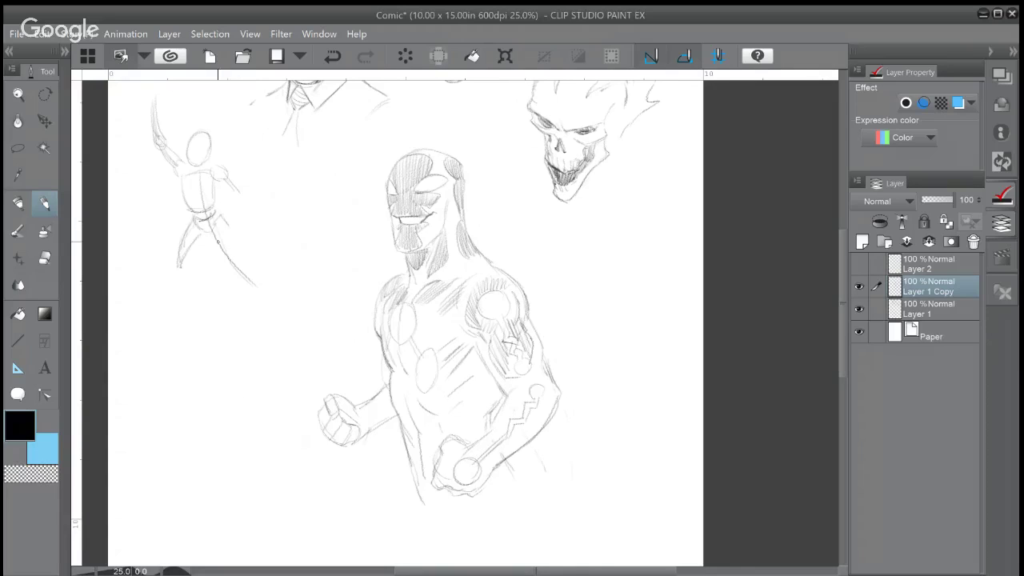
mouse_move(194, 138)
mouse_down()
mouse_move(190, 161)
mouse_move(210, 138)
mouse_move(208, 158)
mouse_move(193, 161)
mouse_up()
drag(213, 232, 247, 260)
drag(169, 277, 164, 307)
drag(244, 264, 282, 302)
drag(146, 319, 153, 315)
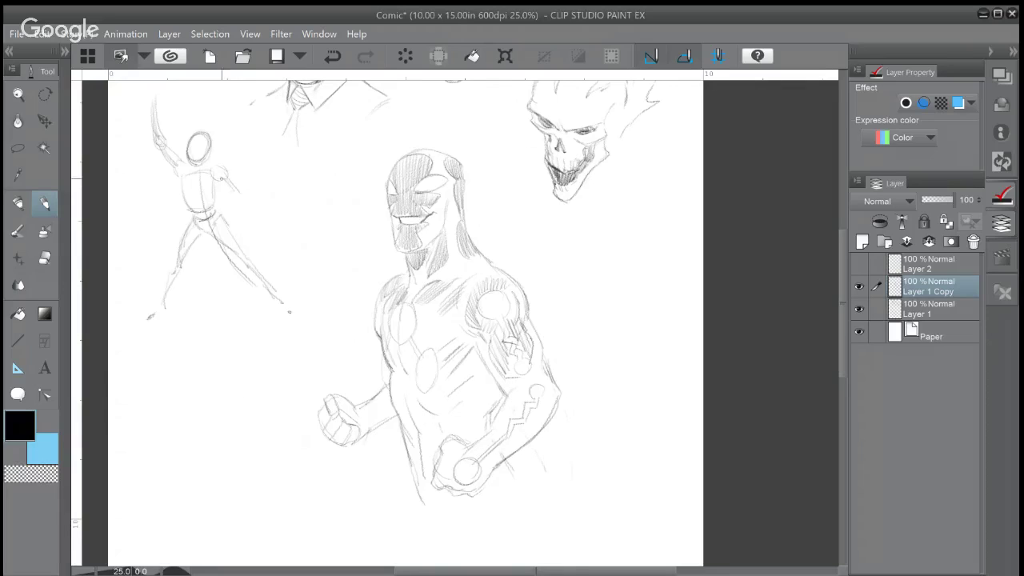
Draw the gesture figure's other arm bent toward the hip and mark the hand of the raised arm
drag(232, 182, 247, 232)
drag(238, 232, 243, 236)
drag(153, 94, 155, 94)
Sketch a second small figure below the first, with a guided oval head, rounded chest and an arm folded across it
scroll(306, 441, down, 3)
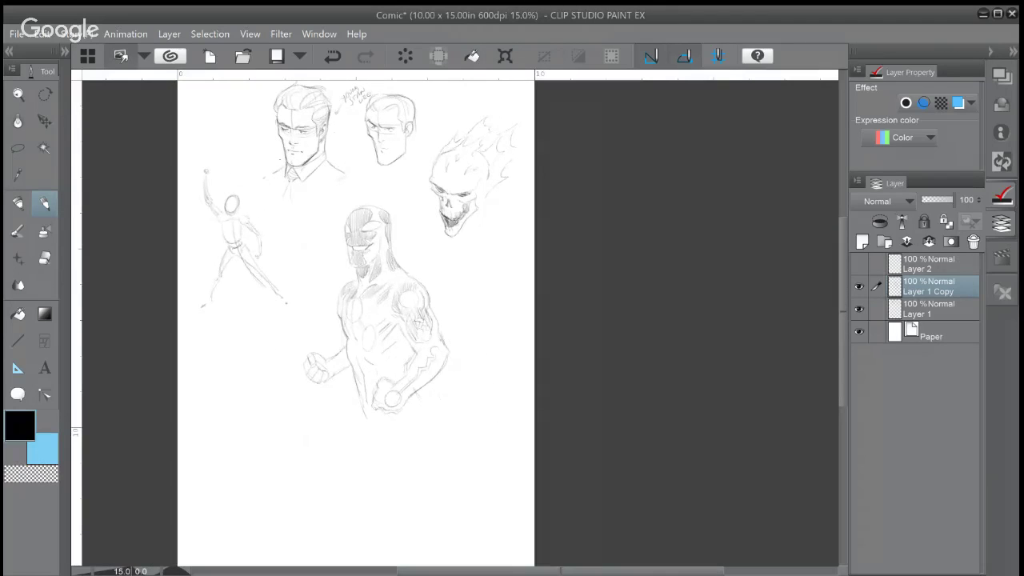
scroll(306, 441, up, 2)
scroll(312, 370, up, 3)
drag(313, 370, 369, 269)
mouse_move(200, 238)
mouse_down()
mouse_move(193, 206)
mouse_move(210, 230)
mouse_move(195, 207)
mouse_move(193, 249)
mouse_move(211, 233)
mouse_move(193, 208)
mouse_move(211, 217)
mouse_move(184, 233)
mouse_up()
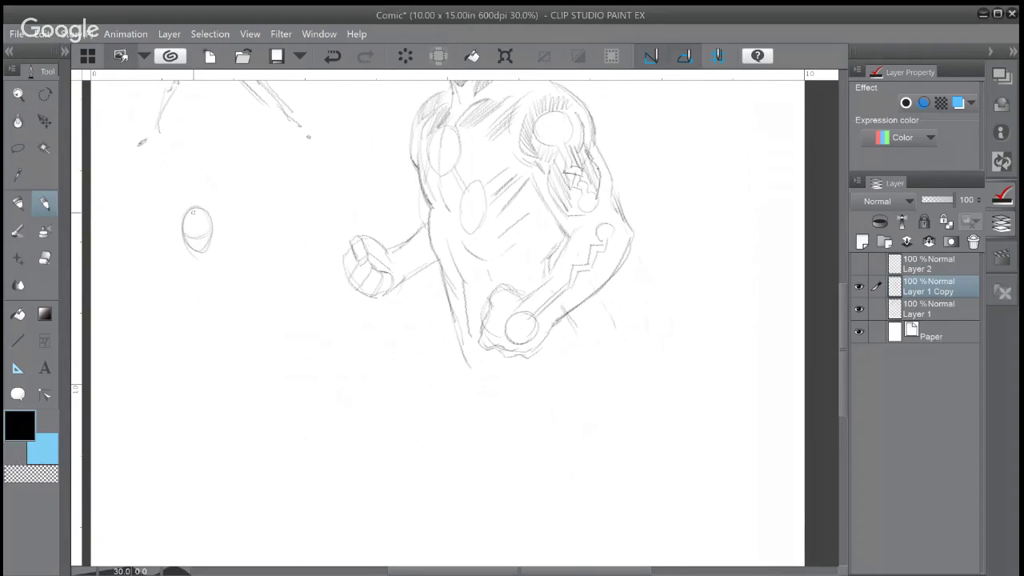
mouse_move(184, 222)
mouse_down()
mouse_move(196, 248)
mouse_move(209, 230)
mouse_move(201, 207)
mouse_move(191, 239)
mouse_move(178, 227)
mouse_move(205, 225)
mouse_up()
drag(222, 233, 213, 267)
mouse_move(176, 252)
mouse_down()
mouse_move(198, 270)
mouse_move(222, 248)
mouse_move(186, 265)
mouse_move(222, 233)
mouse_move(216, 256)
mouse_up()
mouse_move(214, 240)
mouse_down()
mouse_move(177, 260)
mouse_move(195, 258)
mouse_move(188, 267)
mouse_move(222, 226)
mouse_move(207, 271)
mouse_move(192, 271)
mouse_move(219, 261)
mouse_move(222, 237)
mouse_move(201, 275)
mouse_move(183, 268)
mouse_move(175, 246)
mouse_move(166, 277)
mouse_move(166, 249)
mouse_move(155, 289)
mouse_move(166, 263)
mouse_move(161, 288)
mouse_move(165, 275)
mouse_move(158, 286)
mouse_move(203, 277)
mouse_up()
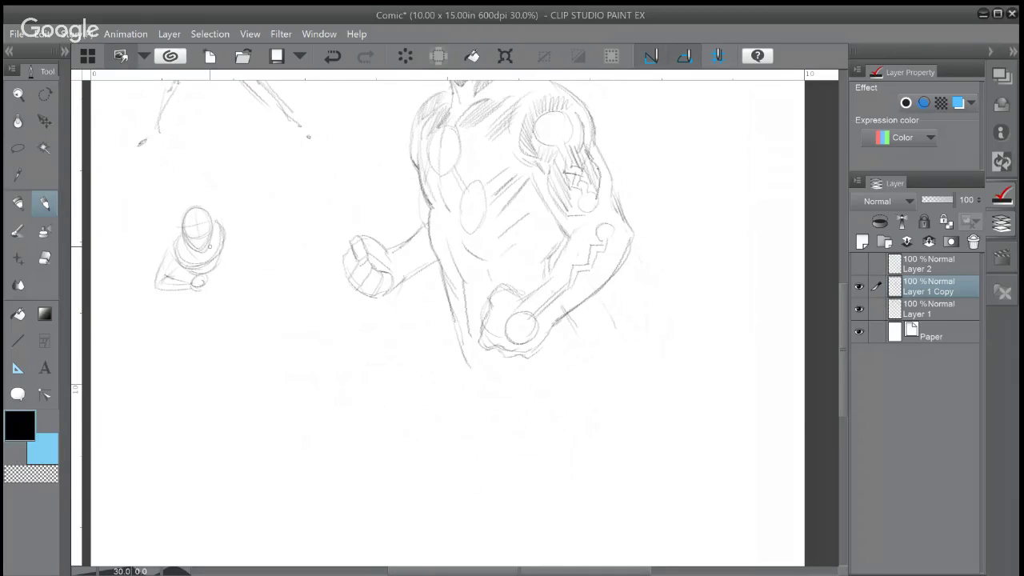
Draw the second figure's outstretched arm and first leg lines, plus a long straight line running out from the folded hand
mouse_move(212, 220)
mouse_down()
mouse_move(239, 207)
mouse_move(252, 223)
mouse_move(246, 207)
mouse_move(267, 229)
mouse_up()
drag(225, 263, 238, 309)
drag(224, 266, 231, 317)
drag(212, 281, 233, 320)
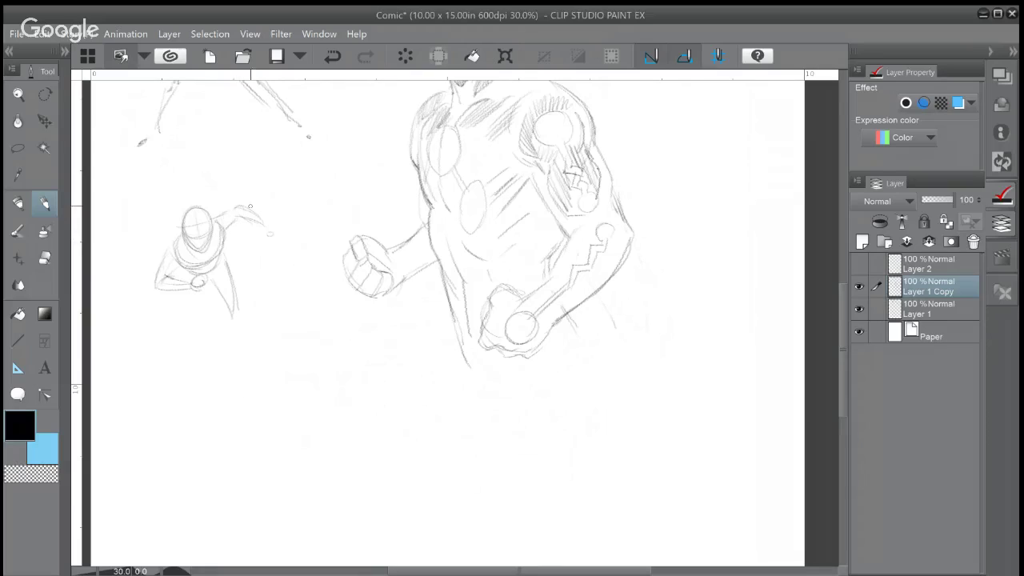
drag(239, 206, 302, 245)
drag(160, 284, 333, 260)
Extend the second figure's long, narrow leg downward and finish it with a foot
mouse_move(197, 293)
mouse_down()
mouse_move(207, 304)
mouse_move(209, 289)
mouse_move(240, 324)
mouse_move(255, 368)
mouse_up()
mouse_move(240, 314)
mouse_down()
mouse_move(257, 359)
mouse_move(240, 333)
mouse_move(262, 370)
mouse_up()
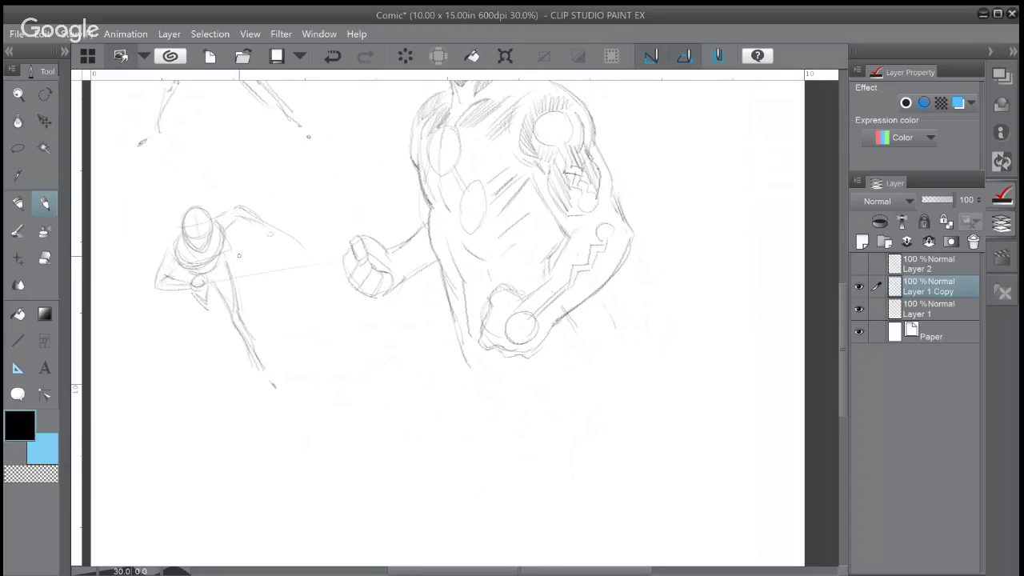
mouse_move(207, 308)
mouse_down()
mouse_move(240, 338)
mouse_move(265, 392)
mouse_up()
drag(251, 355, 268, 402)
drag(273, 376, 268, 395)
drag(274, 388, 261, 311)
Sketch a new profile head in the empty space beneath the masked hero, with rounded skull, pointed chin, jaw line and ear
scroll(340, 307, down, 2)
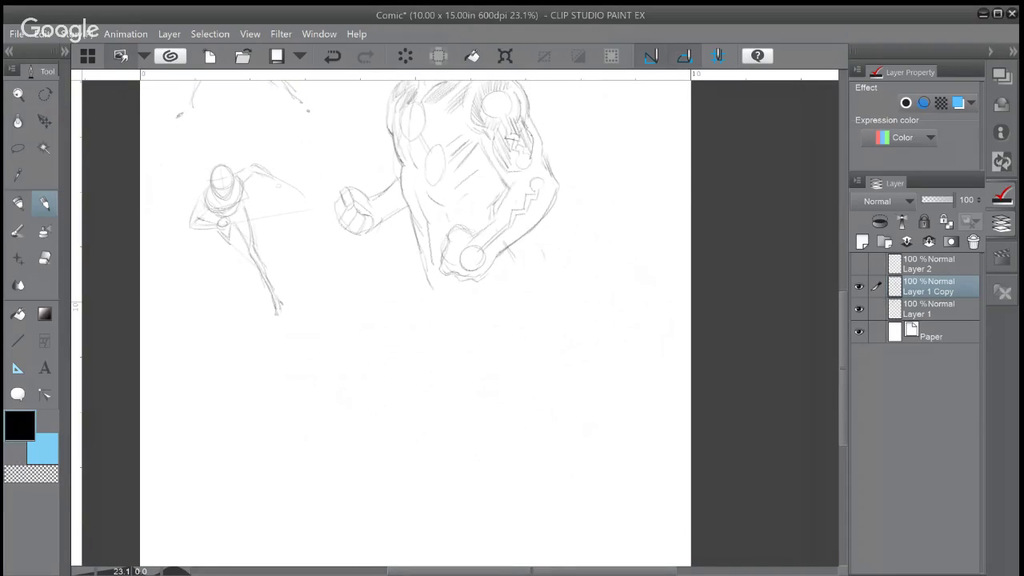
mouse_move(473, 257)
mouse_down()
mouse_move(475, 272)
mouse_move(472, 258)
mouse_up()
scroll(333, 332, up, 4)
scroll(456, 320, down, 1)
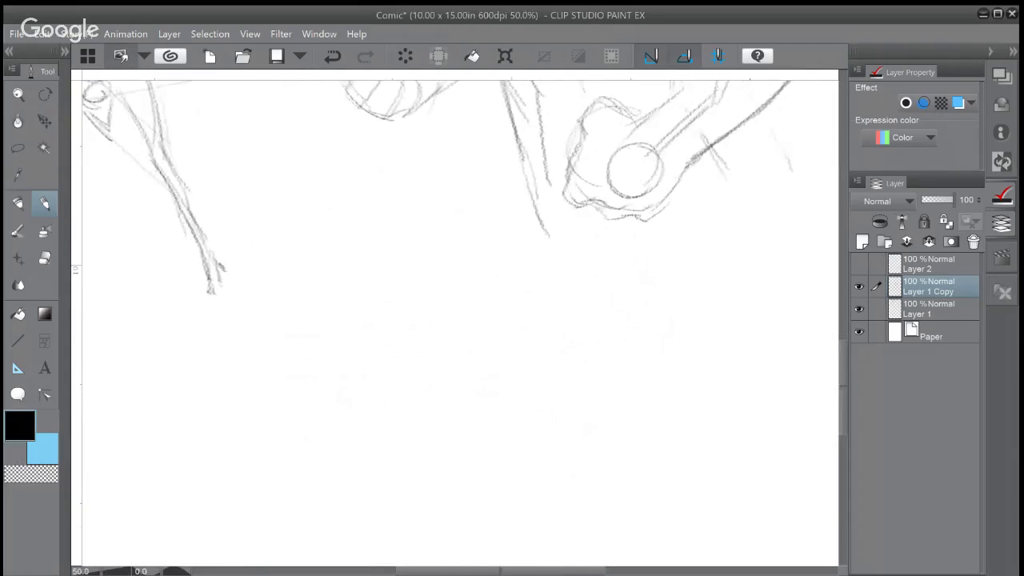
drag(512, 320, 405, 326)
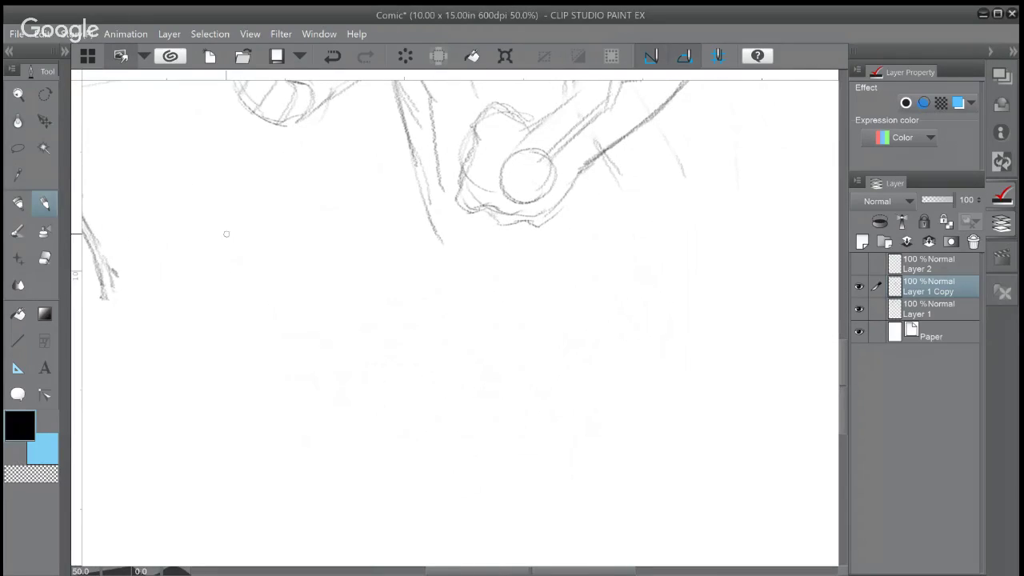
mouse_move(213, 302)
mouse_down()
mouse_move(204, 277)
mouse_move(288, 196)
mouse_move(201, 325)
mouse_move(202, 354)
mouse_move(298, 321)
mouse_up()
mouse_move(276, 198)
mouse_down()
mouse_move(344, 233)
mouse_move(323, 295)
mouse_move(204, 318)
mouse_up()
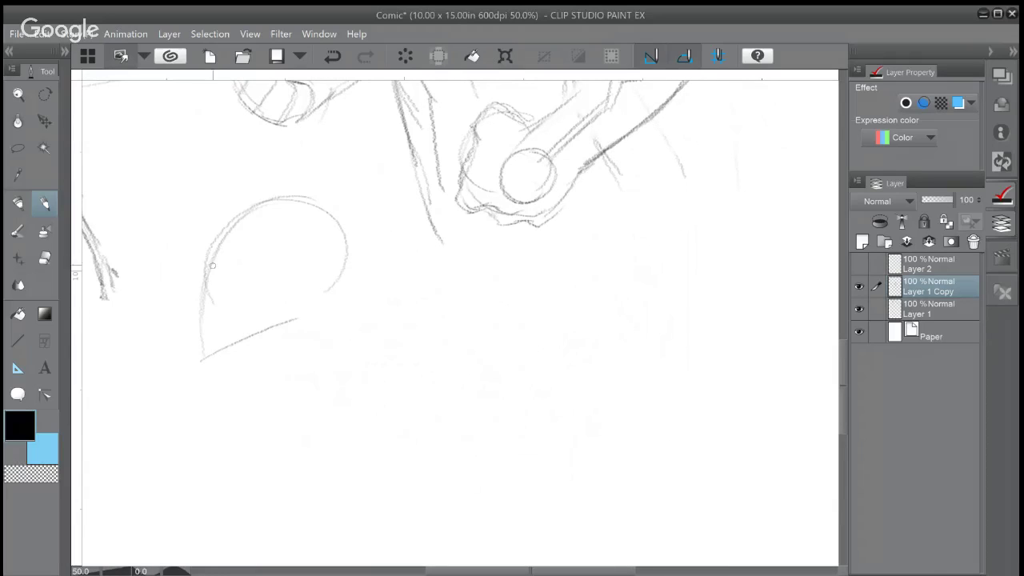
mouse_move(212, 266)
mouse_down()
mouse_move(204, 362)
mouse_move(281, 321)
mouse_up()
drag(285, 252, 272, 323)
mouse_move(281, 245)
mouse_down()
mouse_move(286, 283)
mouse_move(295, 244)
mouse_up()
drag(324, 210, 334, 276)
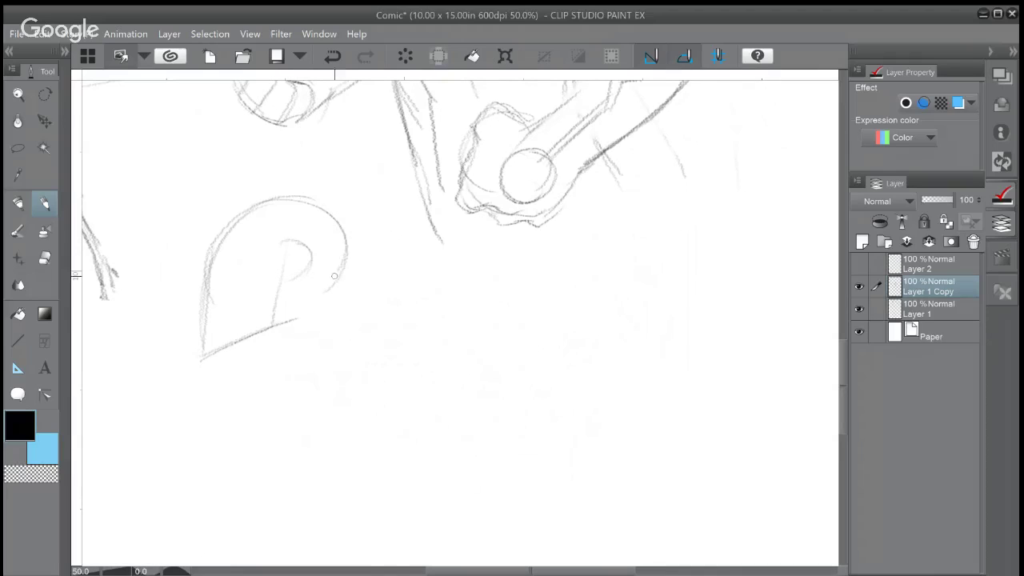
Reinforce the new head's skull and face contours and add neck lines sloping down from the nape and under the jaw
mouse_move(250, 214)
mouse_down()
mouse_move(319, 221)
mouse_move(352, 240)
mouse_move(349, 268)
mouse_move(321, 295)
mouse_up()
drag(257, 211, 205, 269)
mouse_move(216, 231)
mouse_down()
mouse_move(198, 353)
mouse_move(248, 333)
mouse_up()
drag(282, 256, 273, 320)
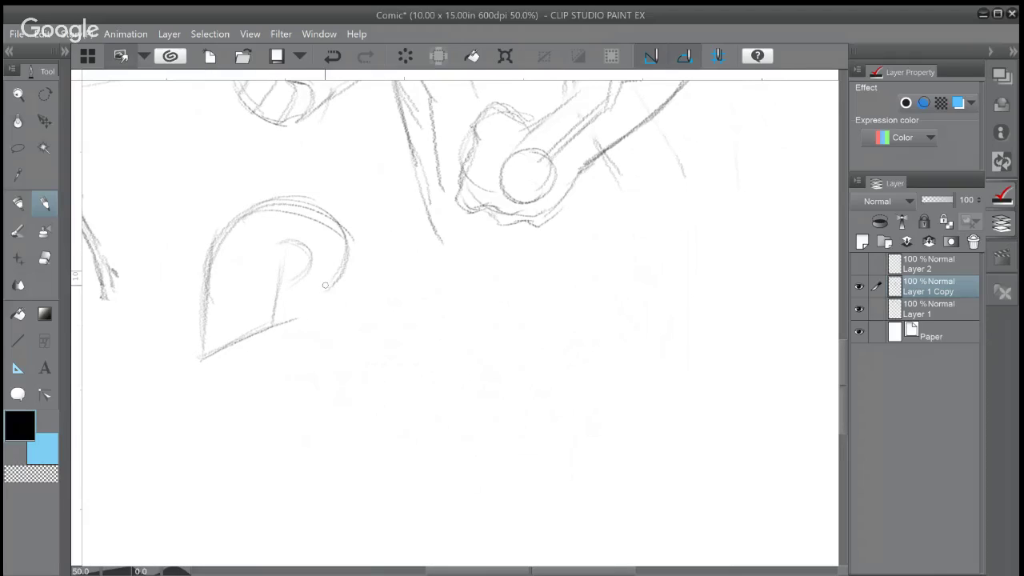
drag(324, 284, 349, 315)
mouse_move(223, 353)
mouse_down()
mouse_move(270, 349)
mouse_move(230, 349)
mouse_move(293, 364)
mouse_move(312, 383)
mouse_up()
mouse_move(323, 304)
mouse_down()
mouse_move(328, 385)
mouse_move(360, 322)
mouse_up()
drag(330, 279, 376, 331)
drag(270, 360, 323, 392)
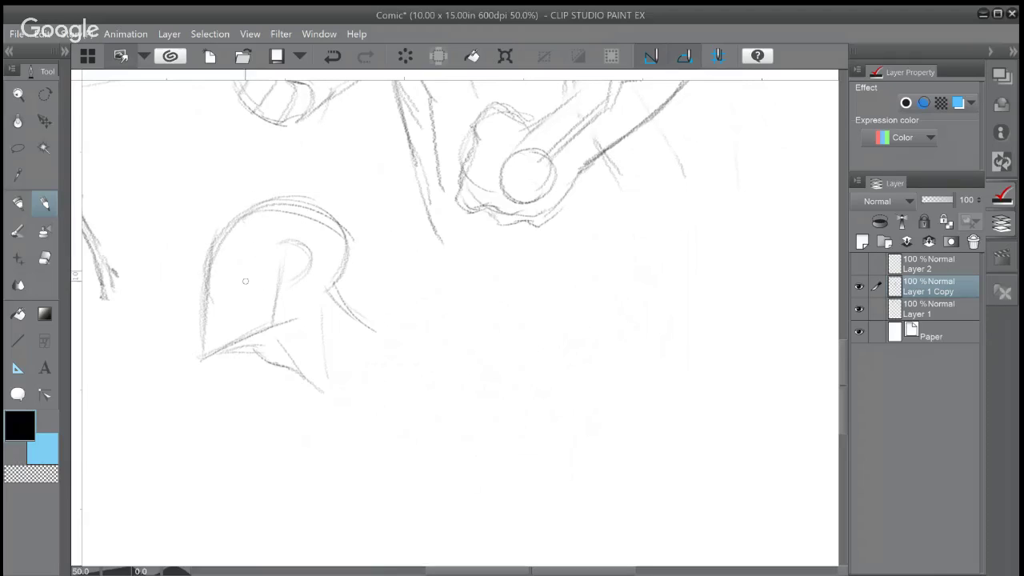
Redraw the head's crown as a cleaner arc, add a cheek line and brow notch, and firm up the face, underjaw and ear
mouse_move(230, 266)
mouse_down()
mouse_move(264, 297)
mouse_move(238, 301)
mouse_move(228, 287)
mouse_move(255, 332)
mouse_up()
mouse_move(272, 200)
mouse_down()
mouse_move(272, 226)
mouse_move(325, 207)
mouse_up()
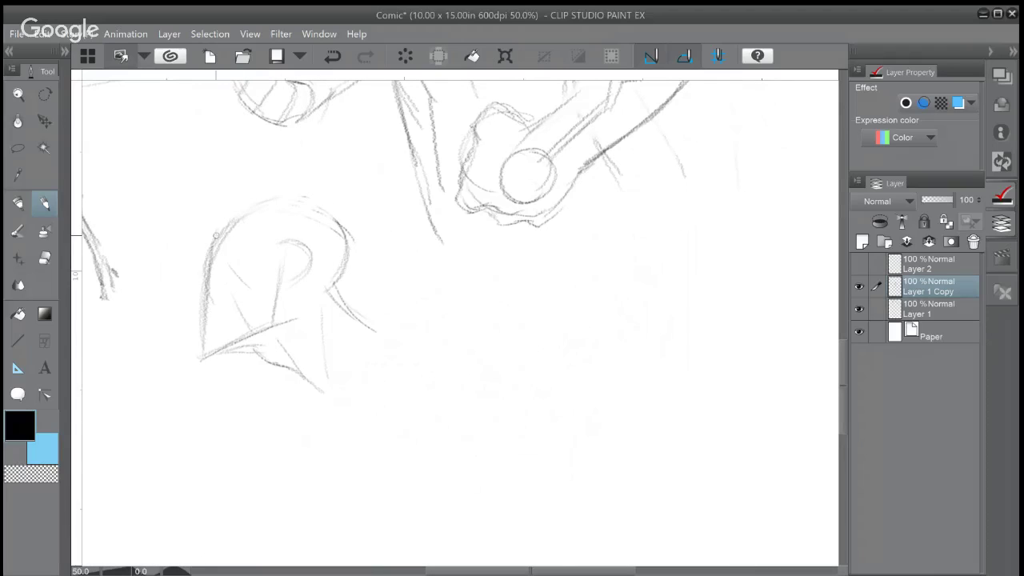
mouse_move(217, 237)
mouse_down()
mouse_move(280, 206)
mouse_move(317, 210)
mouse_up()
drag(244, 215, 330, 213)
drag(189, 288, 205, 295)
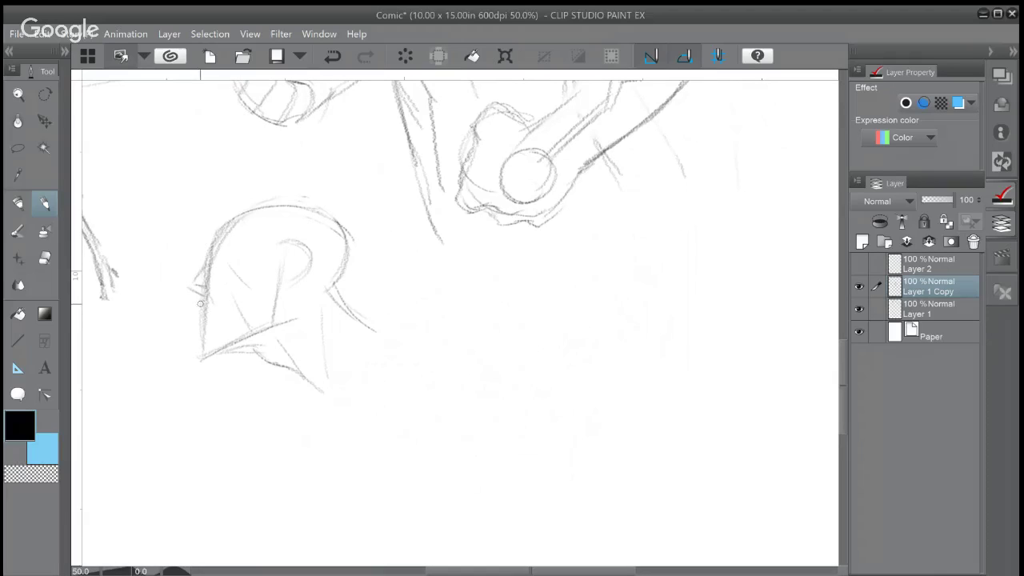
drag(203, 301, 195, 358)
drag(218, 353, 298, 367)
drag(297, 240, 309, 250)
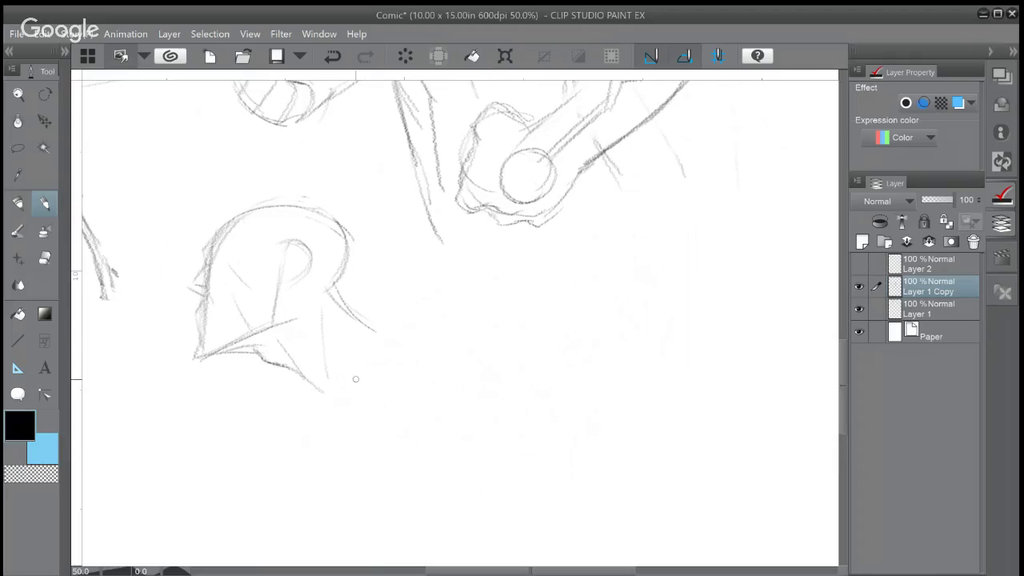
Sketch the near arm swept back from a rounded shoulder, with an elbow circle and tapering forearm, and add a neck muscle line
mouse_move(347, 376)
mouse_down()
mouse_move(400, 330)
mouse_move(412, 340)
mouse_move(387, 412)
mouse_move(436, 397)
mouse_up()
drag(382, 328, 531, 367)
drag(379, 417, 490, 436)
drag(448, 352, 532, 388)
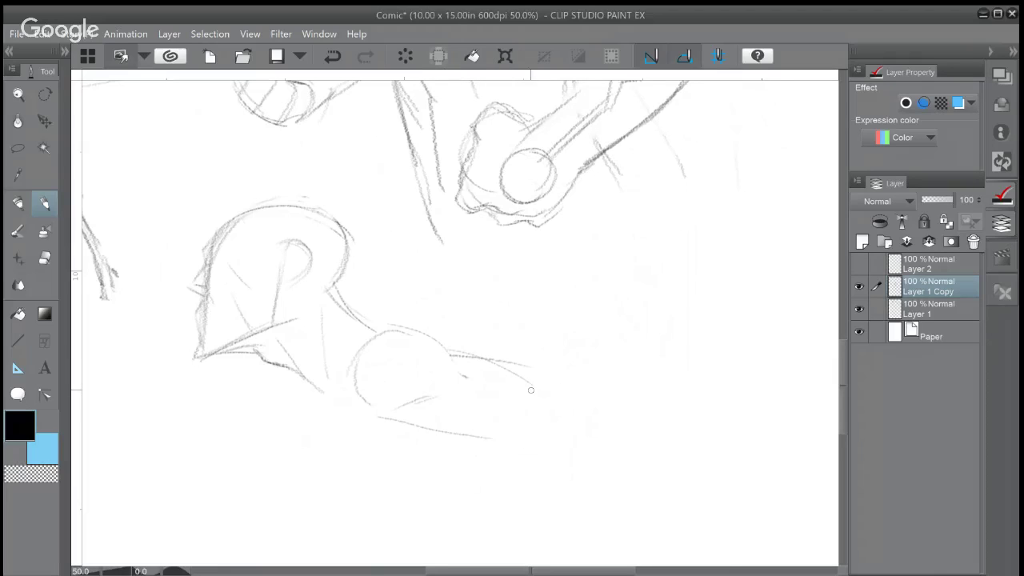
mouse_move(491, 436)
mouse_down()
mouse_move(536, 427)
mouse_move(543, 396)
mouse_move(524, 400)
mouse_move(545, 391)
mouse_move(571, 426)
mouse_up()
mouse_move(543, 382)
mouse_down()
mouse_move(596, 417)
mouse_move(612, 445)
mouse_up()
drag(501, 436, 652, 496)
mouse_move(577, 400)
mouse_down()
mouse_move(610, 424)
mouse_move(658, 491)
mouse_up()
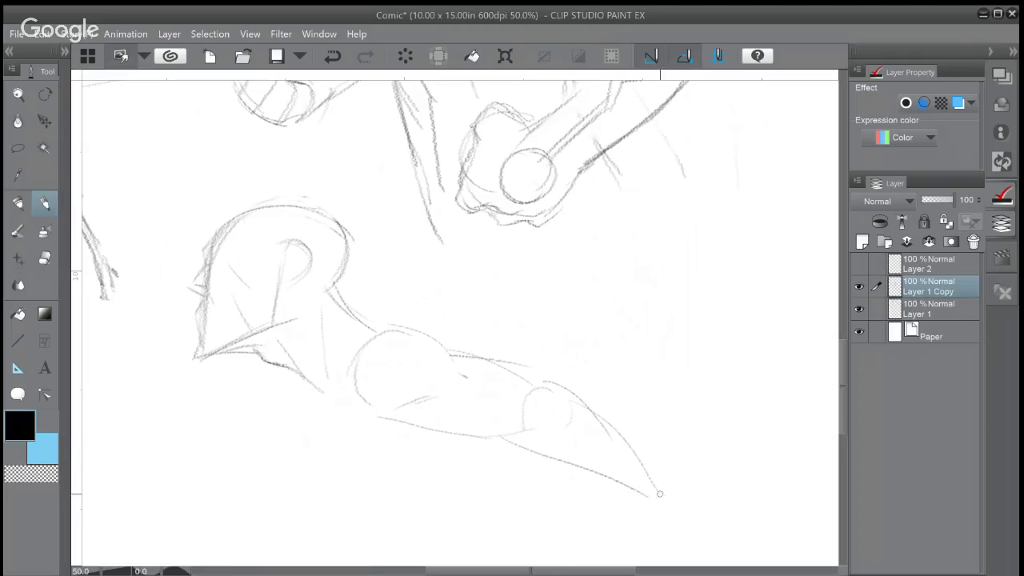
drag(356, 347, 328, 393)
Draw the figure's curved chest contour and the far arm reaching forward and down from its shoulder
scroll(334, 395, down, 3)
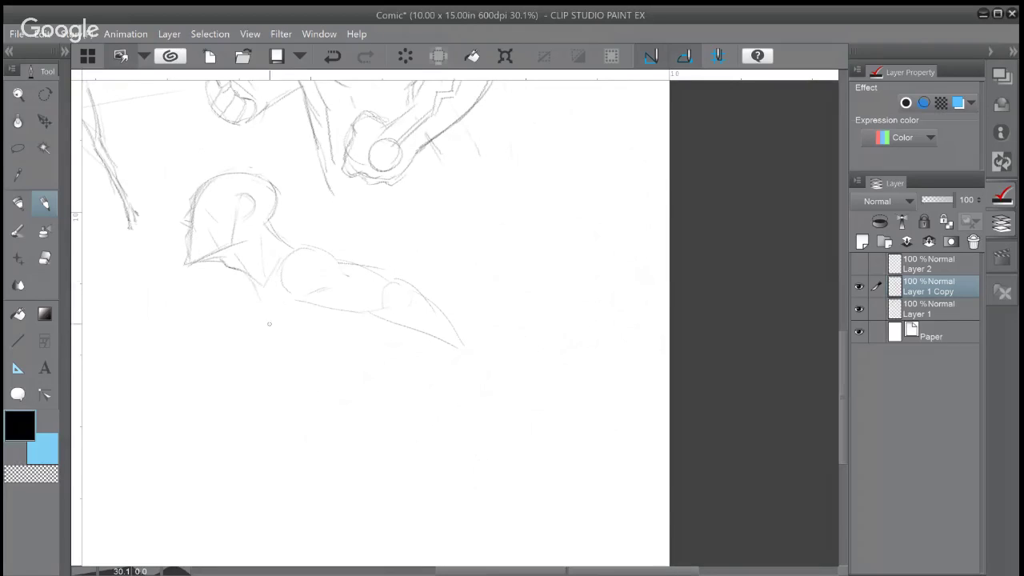
drag(254, 285, 271, 347)
mouse_move(254, 309)
mouse_down()
mouse_move(278, 361)
mouse_move(299, 362)
mouse_move(306, 317)
mouse_up()
drag(273, 359, 347, 387)
mouse_move(248, 283)
mouse_down()
mouse_move(212, 321)
mouse_move(251, 319)
mouse_move(210, 326)
mouse_move(209, 336)
mouse_move(230, 356)
mouse_move(254, 340)
mouse_move(192, 360)
mouse_move(195, 330)
mouse_move(208, 325)
mouse_move(167, 351)
mouse_move(183, 348)
mouse_move(151, 353)
mouse_move(101, 398)
mouse_move(110, 393)
mouse_move(110, 410)
mouse_move(218, 350)
mouse_move(164, 349)
mouse_move(110, 390)
mouse_move(104, 410)
mouse_move(198, 367)
mouse_move(130, 409)
mouse_move(252, 352)
mouse_up()
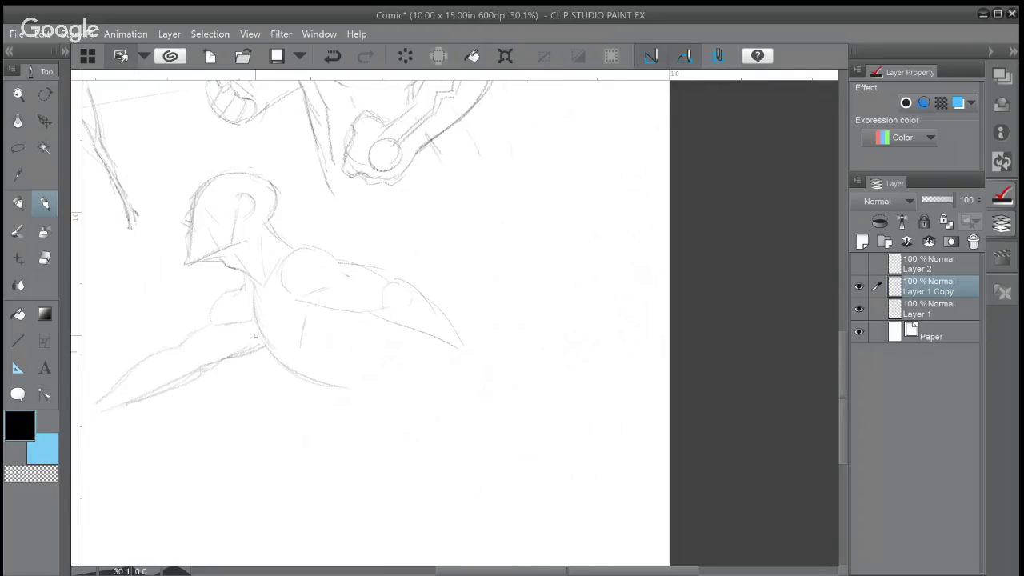
drag(190, 346, 229, 325)
mouse_move(173, 361)
mouse_down()
mouse_move(187, 349)
mouse_move(192, 368)
mouse_up()
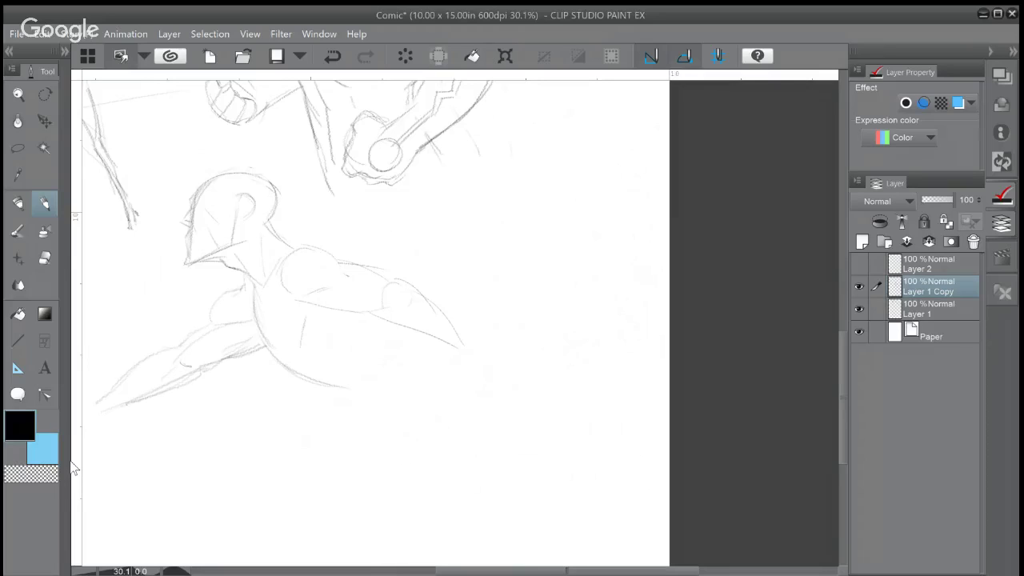
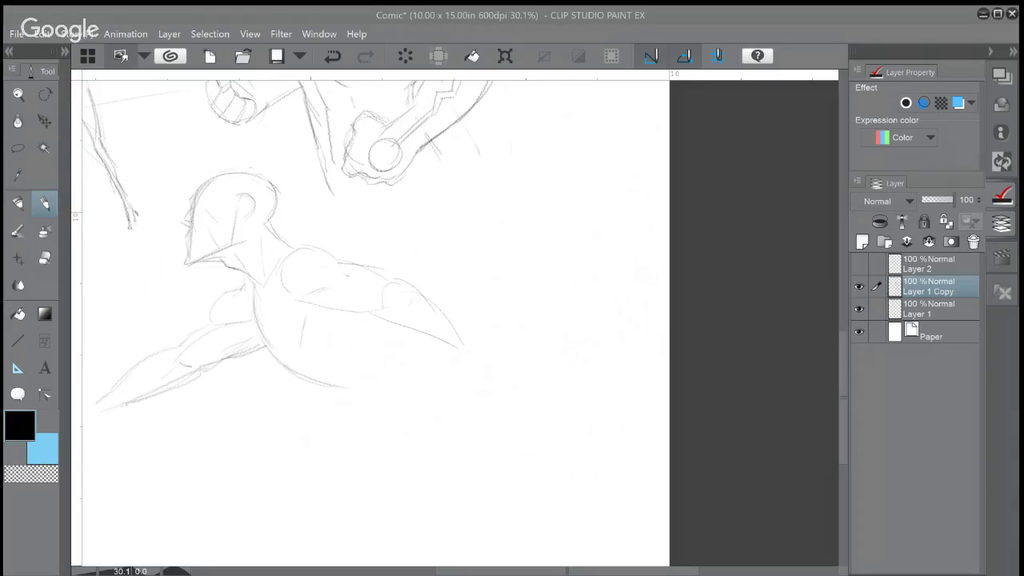
Undo the strokes of the far arm back to its shoulder
click(252, 14)
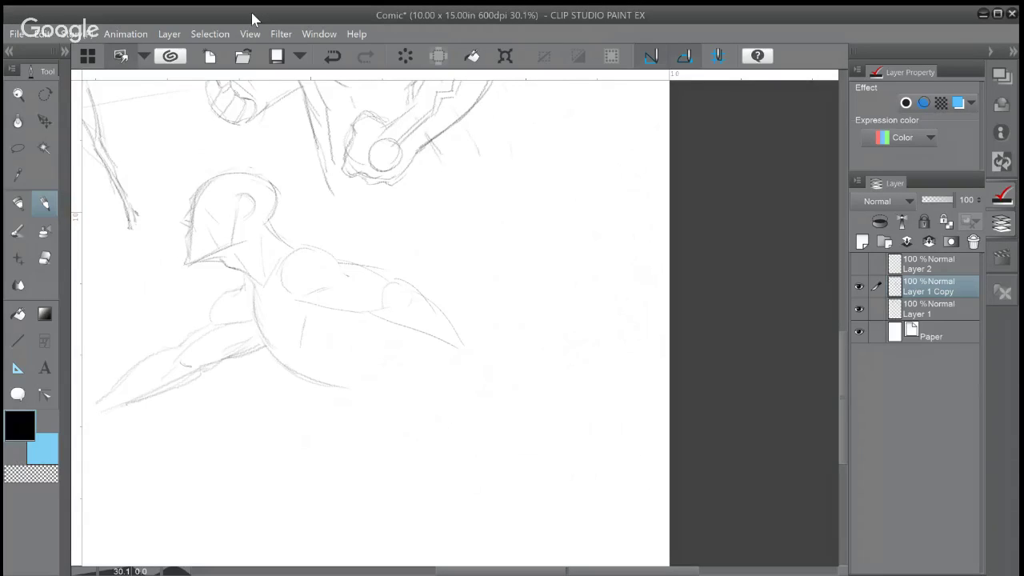
key(ctrl+z)
key(ctrl+z)
key(ctrl+z)
key(ctrl+z)
key(ctrl+z)
key(ctrl+z)
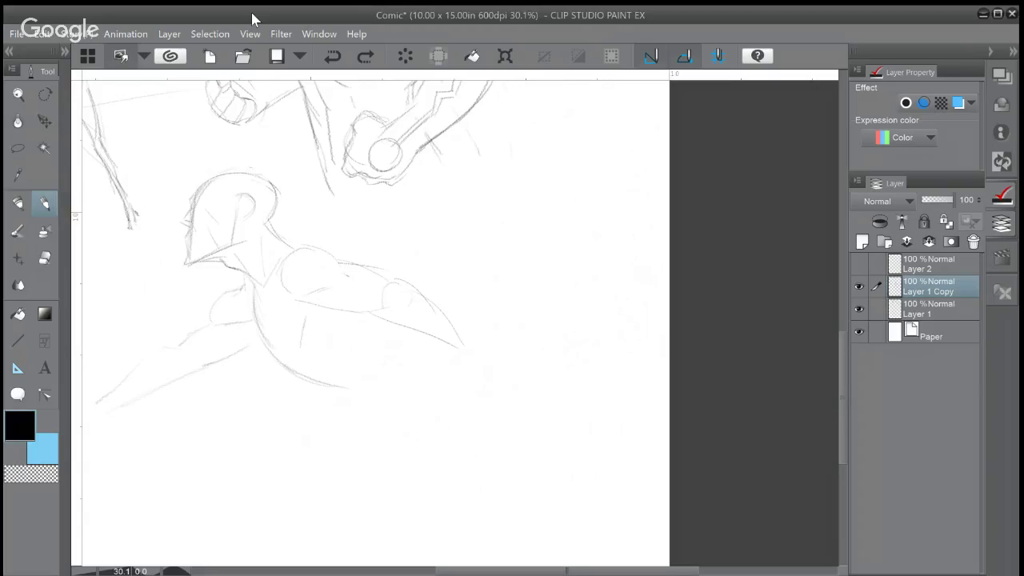
key(ctrl+z)
key(ctrl+z)
Strengthen the front contour of the chest and mark short rib lines on its side
mouse_move(238, 319)
mouse_down()
mouse_move(278, 361)
mouse_move(243, 294)
mouse_move(238, 323)
mouse_up()
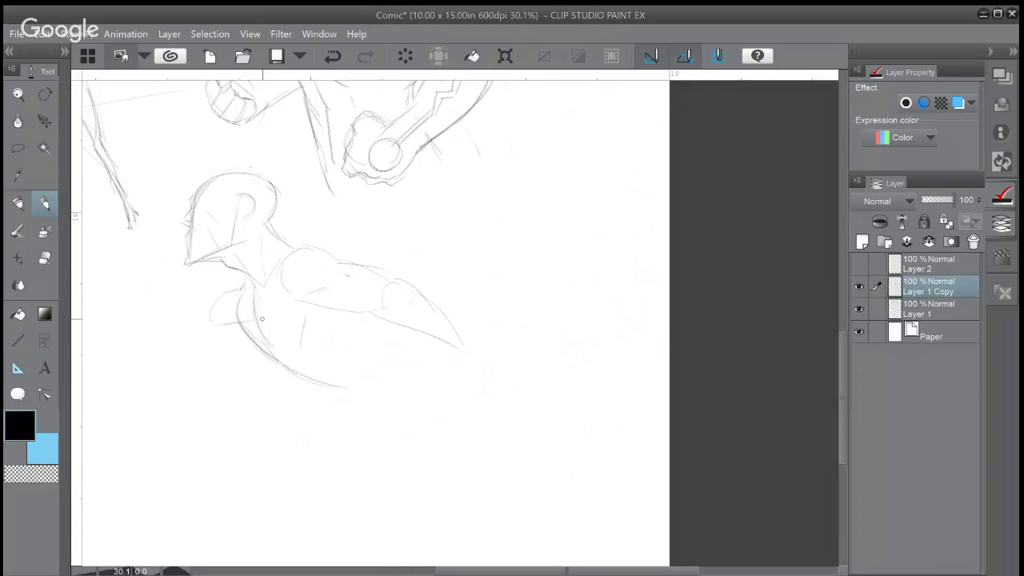
mouse_move(326, 322)
mouse_down()
mouse_move(327, 345)
mouse_move(334, 328)
mouse_move(343, 362)
mouse_move(331, 311)
mouse_move(324, 364)
mouse_move(297, 356)
mouse_move(337, 363)
mouse_up()
drag(360, 316, 395, 381)
drag(325, 390, 320, 408)
drag(381, 333, 394, 389)
key(ctrl+z)
key(ctrl+z)
key(ctrl+z)
key(ctrl+z)
key(ctrl+z)
Extend the belly line backward and rough in the hip and thigh lines stretching out behind the torso
drag(328, 387, 395, 381)
mouse_move(410, 294)
mouse_down()
mouse_move(463, 294)
mouse_move(480, 309)
mouse_move(505, 261)
mouse_up()
drag(480, 352, 559, 299)
Redraw the far arm extending forward from the shoulder, with a rounded upper arm and the start of a forearm
mouse_move(239, 287)
mouse_down()
mouse_move(212, 288)
mouse_move(199, 312)
mouse_move(174, 325)
mouse_move(232, 316)
mouse_up()
mouse_move(147, 338)
mouse_down()
mouse_move(192, 352)
mouse_move(244, 335)
mouse_up()
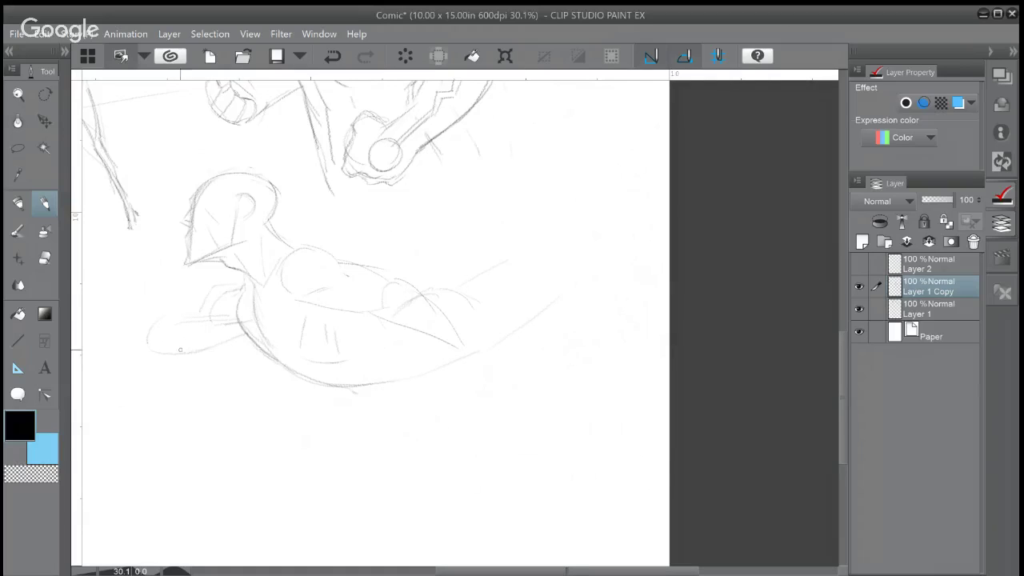
drag(176, 356, 243, 348)
mouse_move(149, 323)
mouse_down()
mouse_move(126, 331)
mouse_move(124, 354)
mouse_up()
Define the near arm's muscles and reshape its forearm to slope down into a rounded fist
drag(299, 300, 388, 311)
mouse_move(340, 260)
mouse_down()
mouse_move(408, 284)
mouse_move(417, 298)
mouse_move(374, 312)
mouse_move(424, 345)
mouse_move(453, 352)
mouse_up()
mouse_move(426, 293)
mouse_down()
mouse_move(416, 340)
mouse_move(472, 383)
mouse_up()
drag(436, 312, 485, 365)
mouse_move(450, 333)
mouse_down()
mouse_move(484, 370)
mouse_move(473, 406)
mouse_move(485, 417)
mouse_move(512, 410)
mouse_up()
mouse_move(481, 384)
mouse_down()
mouse_move(471, 414)
mouse_move(506, 399)
mouse_up()
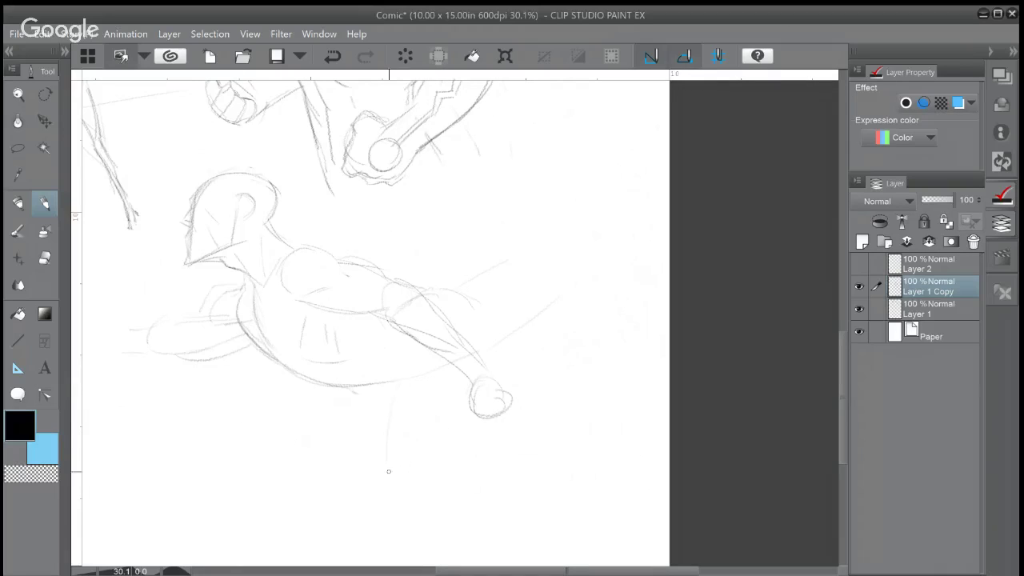
Block in the folded leg with its knee pointing down below the hips, and lengthen the thigh of the trailing leg
mouse_move(395, 400)
mouse_down()
mouse_move(391, 501)
mouse_move(501, 455)
mouse_up()
drag(460, 418, 421, 525)
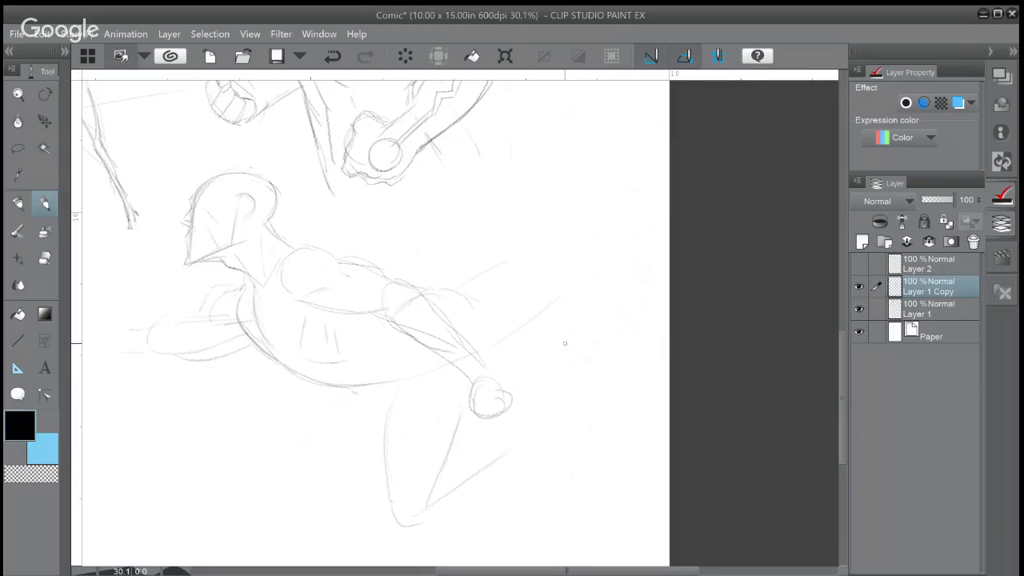
drag(466, 291, 557, 256)
drag(551, 319, 610, 277)
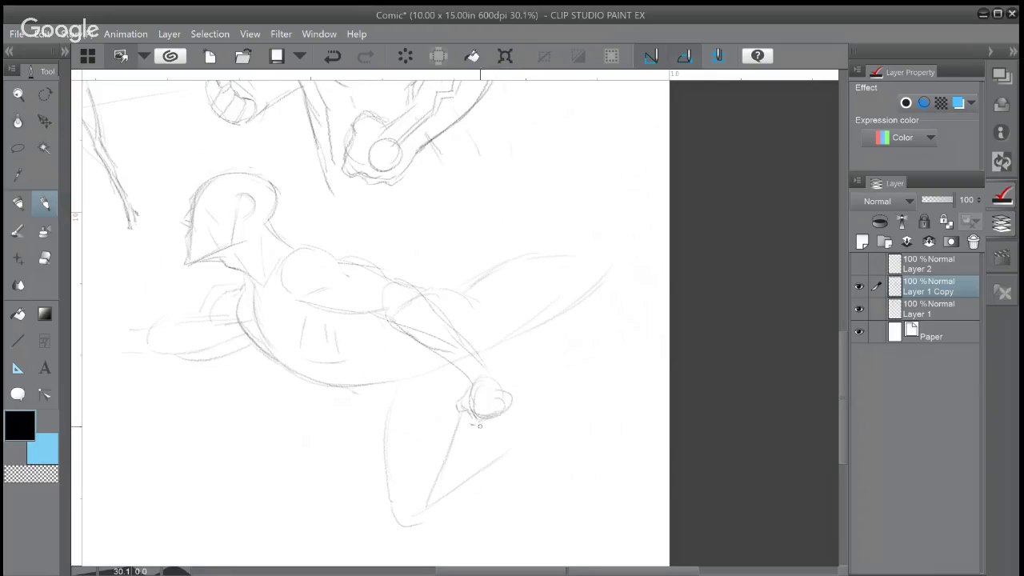
Add finger shapes to the near fist, then contour the far arm's muscles and extend its forearm forward
drag(480, 426, 508, 405)
mouse_move(175, 318)
mouse_down()
mouse_move(155, 328)
mouse_move(186, 352)
mouse_up()
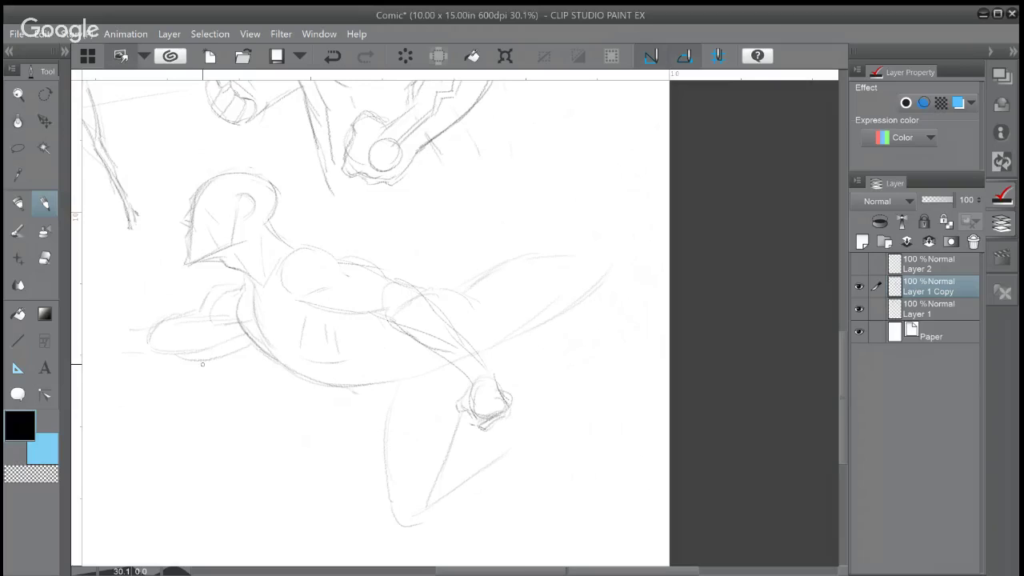
mouse_move(170, 341)
mouse_down()
mouse_move(226, 340)
mouse_move(212, 340)
mouse_move(232, 327)
mouse_move(173, 319)
mouse_up()
drag(176, 346, 234, 357)
drag(153, 326, 119, 328)
drag(101, 370, 166, 358)
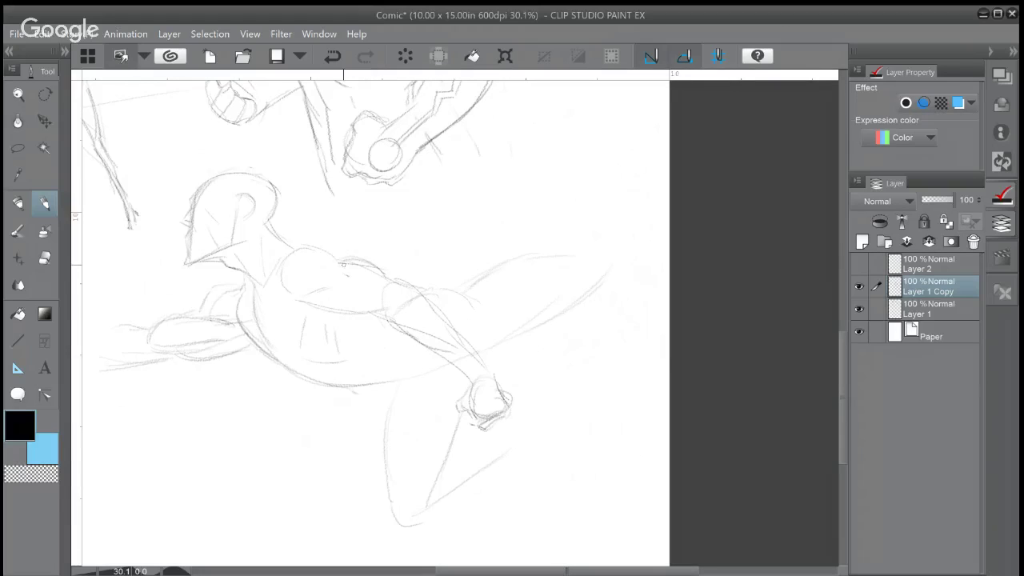
Firm up the near shoulder and add rib, side and belly lines along the torso
mouse_move(340, 259)
mouse_down()
mouse_move(287, 298)
mouse_move(318, 294)
mouse_move(271, 299)
mouse_move(312, 310)
mouse_move(300, 354)
mouse_move(362, 348)
mouse_move(378, 374)
mouse_move(384, 364)
mouse_move(356, 341)
mouse_up()
drag(307, 373, 410, 373)
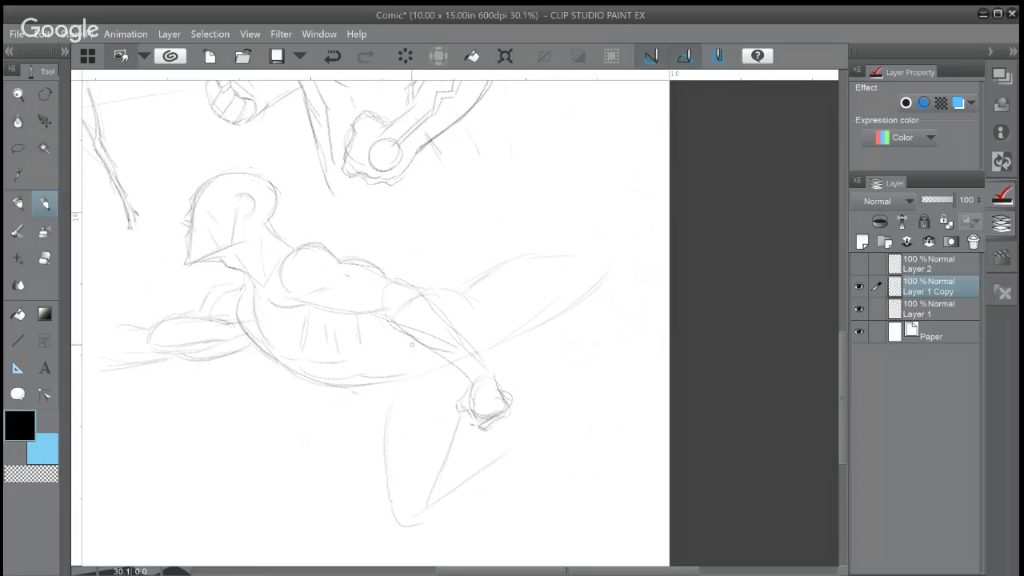
drag(368, 333, 445, 368)
Draw the trailing leg's calf kicked upward with a pointed foot, and darken the underside of its thigh
drag(608, 256, 545, 324)
mouse_move(533, 251)
mouse_down()
mouse_move(603, 172)
mouse_move(609, 199)
mouse_move(576, 271)
mouse_up()
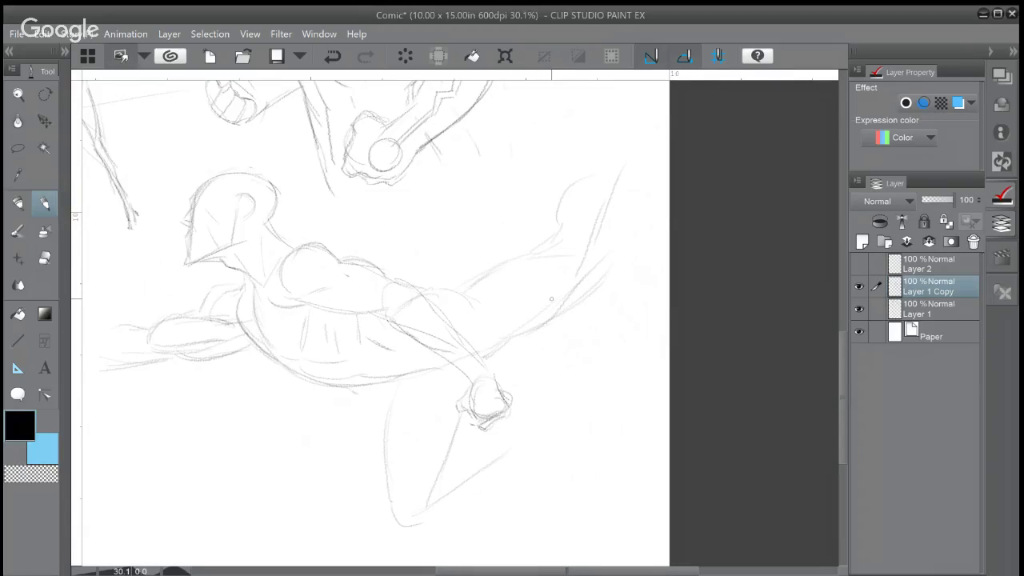
drag(553, 235, 591, 176)
mouse_move(658, 119)
mouse_down()
mouse_move(588, 152)
mouse_move(603, 155)
mouse_up()
drag(652, 128, 622, 178)
mouse_move(592, 239)
mouse_down()
mouse_move(552, 306)
mouse_move(475, 355)
mouse_up()
Refine the folded leg's thigh and knee and add the lower leg lines running back behind the fist
drag(442, 469, 418, 503)
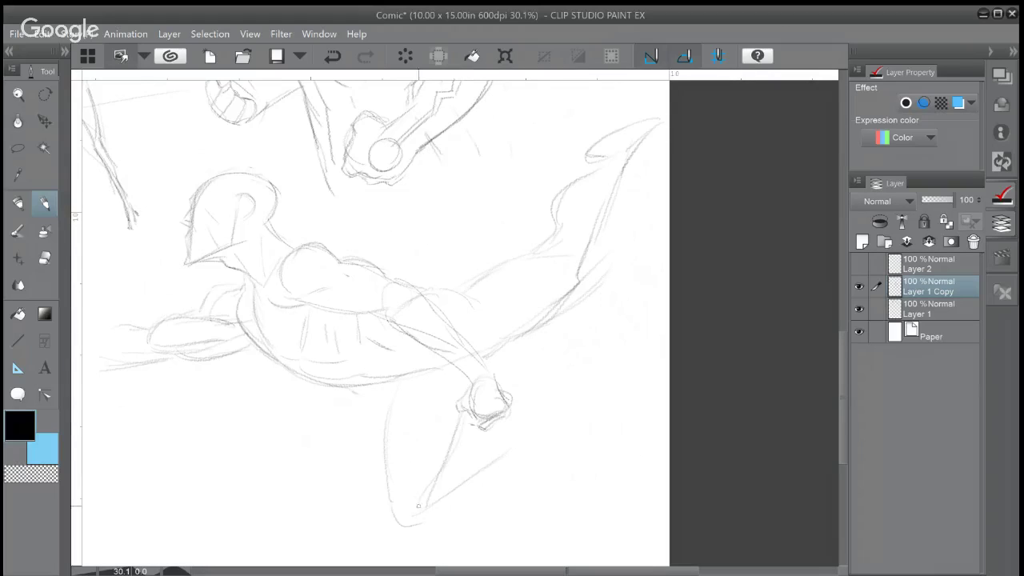
mouse_move(399, 382)
mouse_down()
mouse_move(378, 453)
mouse_move(393, 524)
mouse_up()
drag(512, 442, 436, 514)
mouse_move(488, 439)
mouse_down()
mouse_move(452, 450)
mouse_move(432, 506)
mouse_move(453, 448)
mouse_up()
drag(512, 397, 567, 401)
drag(505, 434, 587, 415)
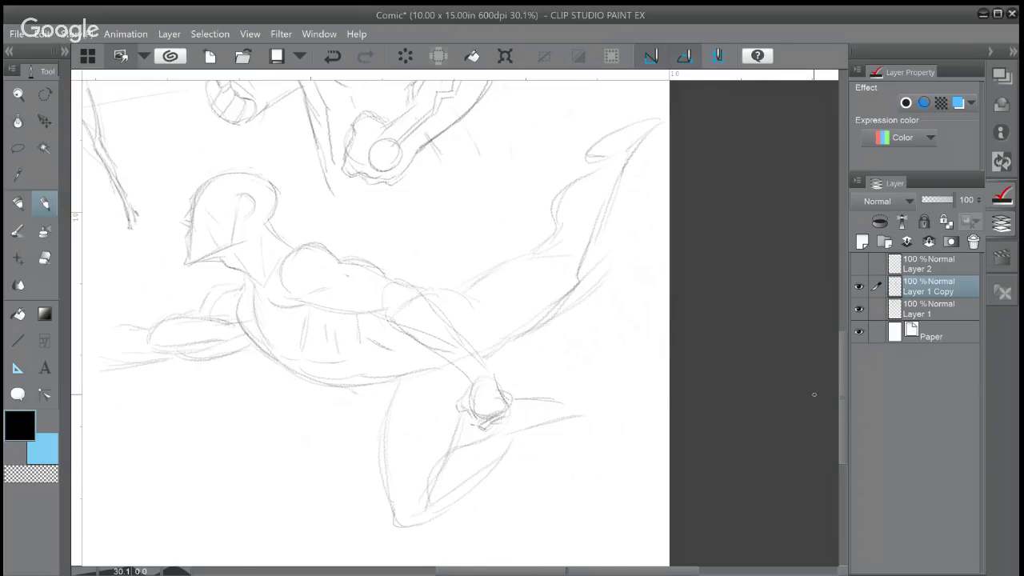
Hide Layer 1 Copy and make Layer 1 the active layer
scroll(813, 393, down, 3)
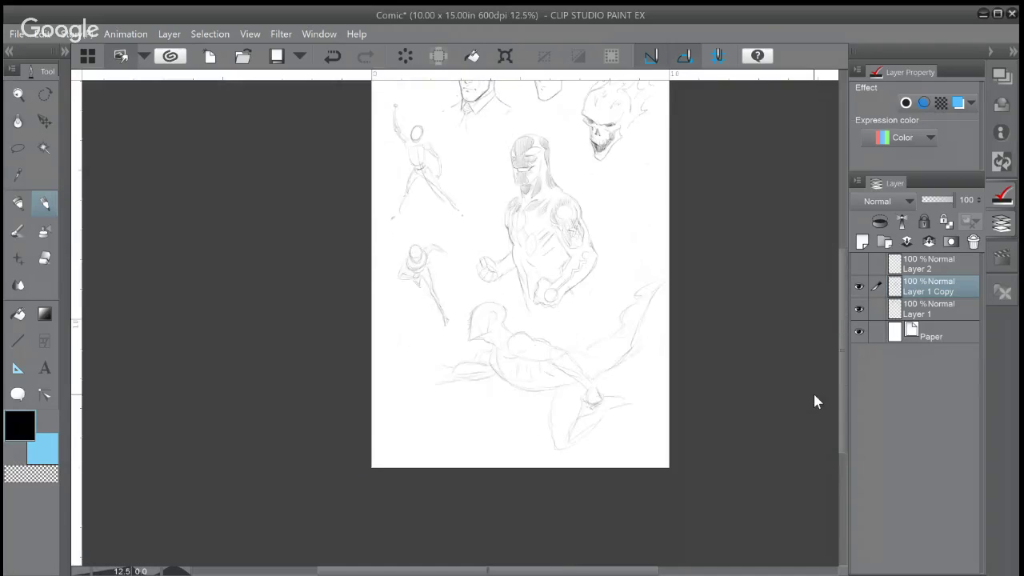
drag(612, 318, 517, 399)
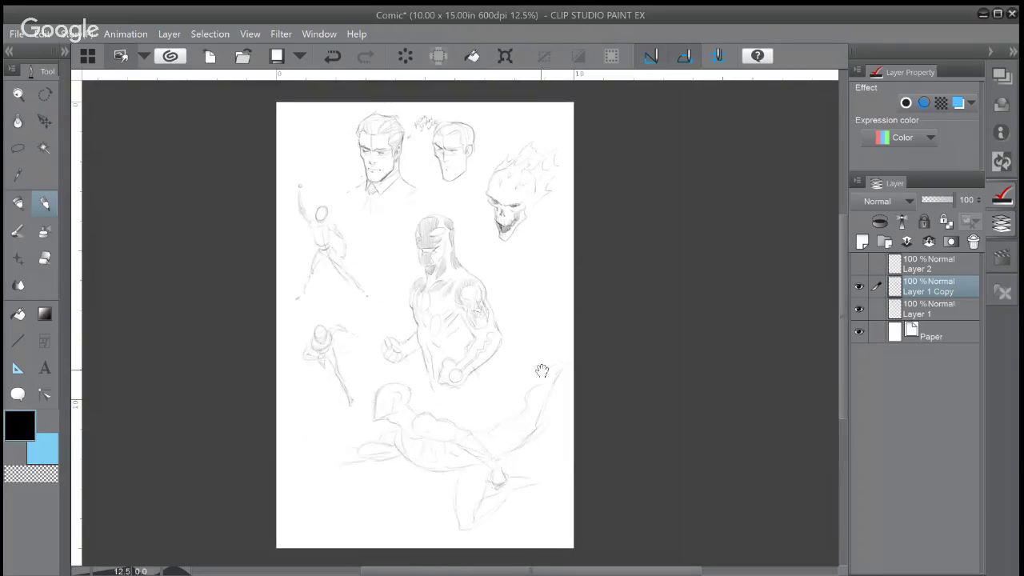
click(859, 287)
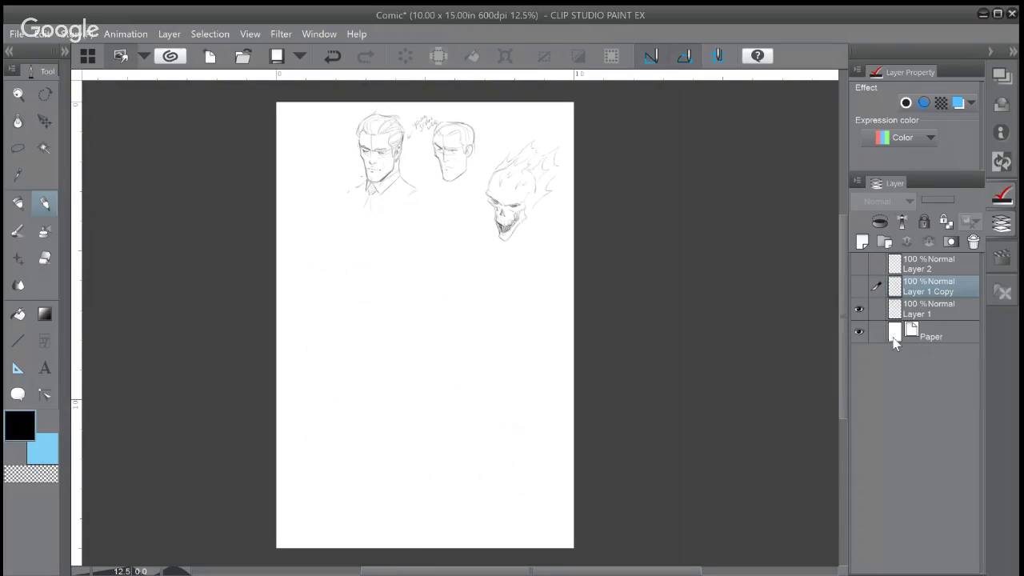
drag(560, 200, 541, 282)
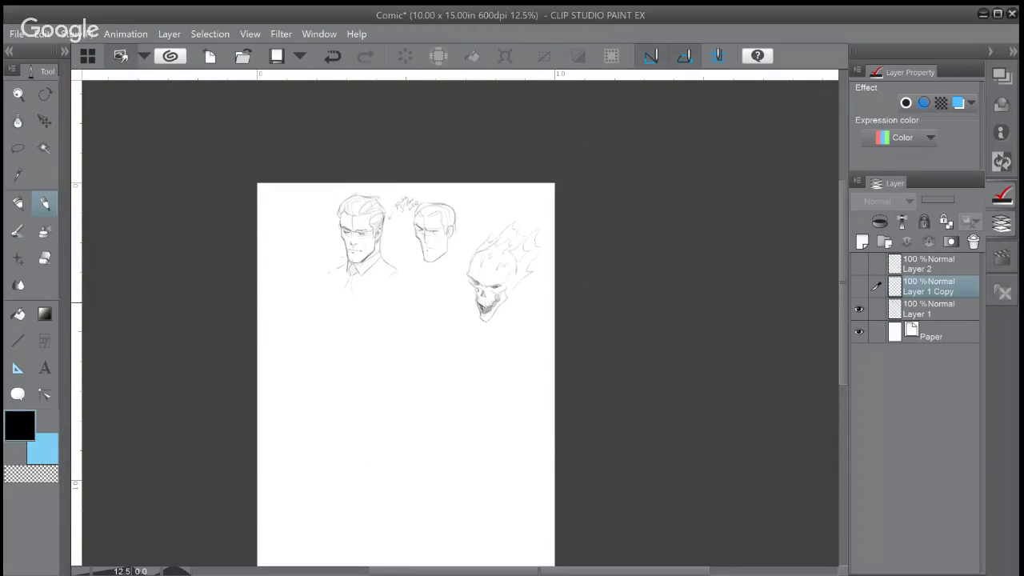
scroll(440, 399, up, 4)
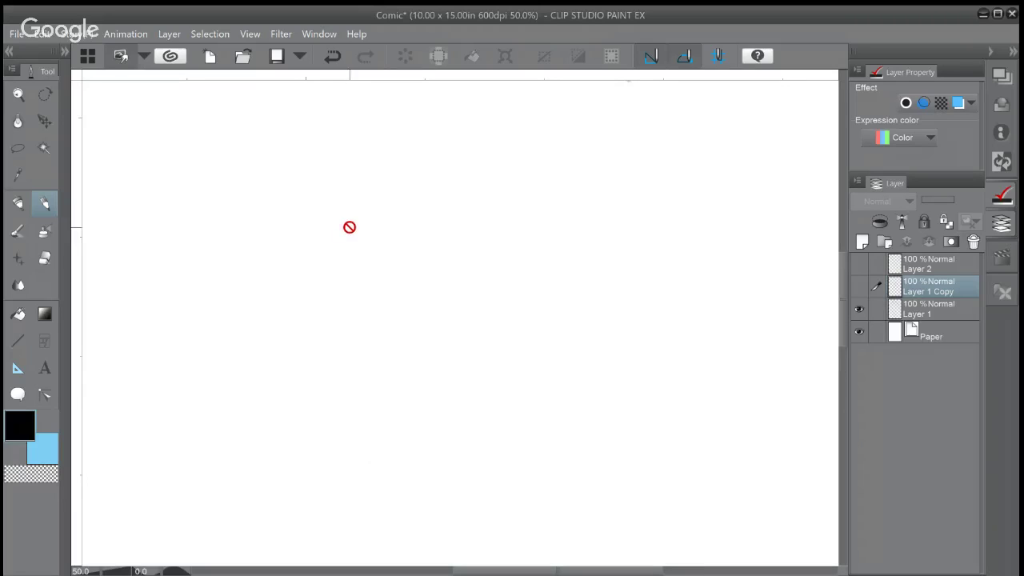
click(942, 309)
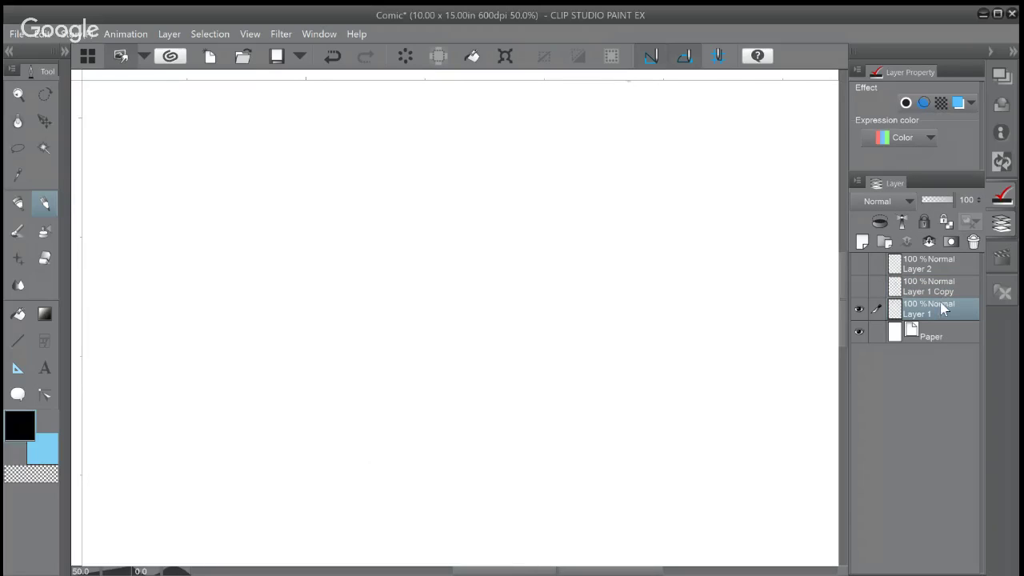
Add a new layer above Layer 1 and rough in a crouching figure's oval head with a hunched shoulder and arm curve
click(863, 242)
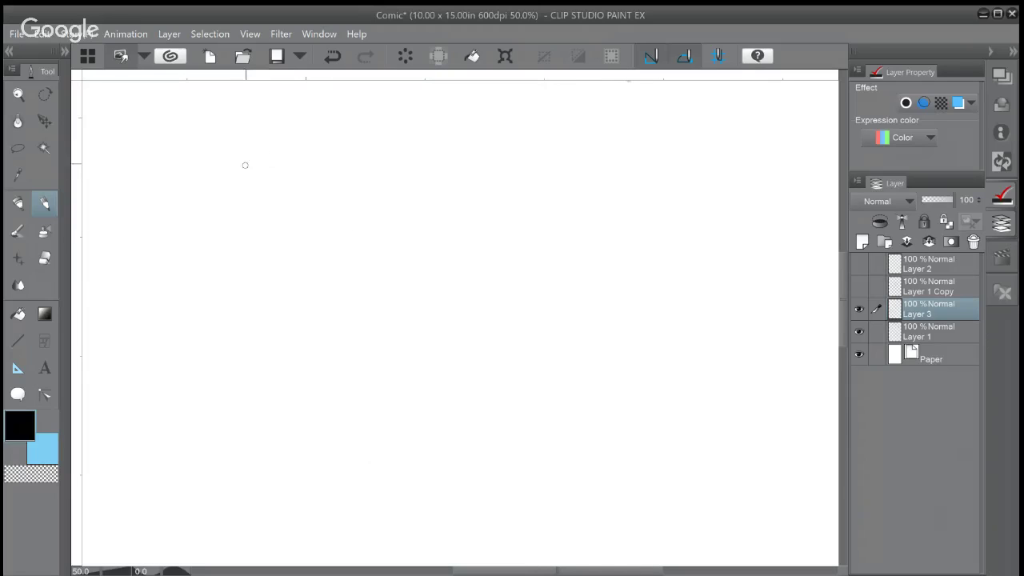
mouse_move(245, 164)
mouse_down()
mouse_move(242, 217)
mouse_move(300, 129)
mouse_up()
drag(249, 223, 262, 248)
drag(272, 143, 269, 209)
drag(261, 167, 280, 192)
drag(293, 127, 281, 185)
mouse_move(271, 140)
mouse_down()
mouse_move(302, 140)
mouse_move(277, 172)
mouse_move(289, 186)
mouse_up()
mouse_move(288, 186)
mouse_down()
mouse_move(277, 133)
mouse_move(306, 149)
mouse_move(268, 155)
mouse_move(296, 187)
mouse_move(310, 151)
mouse_move(300, 184)
mouse_move(303, 148)
mouse_move(273, 130)
mouse_move(289, 183)
mouse_move(281, 126)
mouse_move(286, 185)
mouse_move(295, 177)
mouse_move(266, 159)
mouse_move(309, 161)
mouse_move(293, 138)
mouse_move(284, 160)
mouse_move(277, 143)
mouse_move(293, 186)
mouse_up()
drag(278, 143, 294, 186)
Sketch the crouching figure's other shoulder and bent arm, a small fist, and the tapering torso above an arched crotch line
mouse_move(312, 151)
mouse_down()
mouse_move(328, 193)
mouse_move(282, 187)
mouse_move(312, 205)
mouse_move(295, 202)
mouse_move(316, 156)
mouse_move(316, 204)
mouse_move(333, 172)
mouse_move(311, 155)
mouse_move(320, 179)
mouse_move(334, 164)
mouse_move(365, 180)
mouse_up()
drag(272, 200, 266, 215)
drag(248, 224, 248, 228)
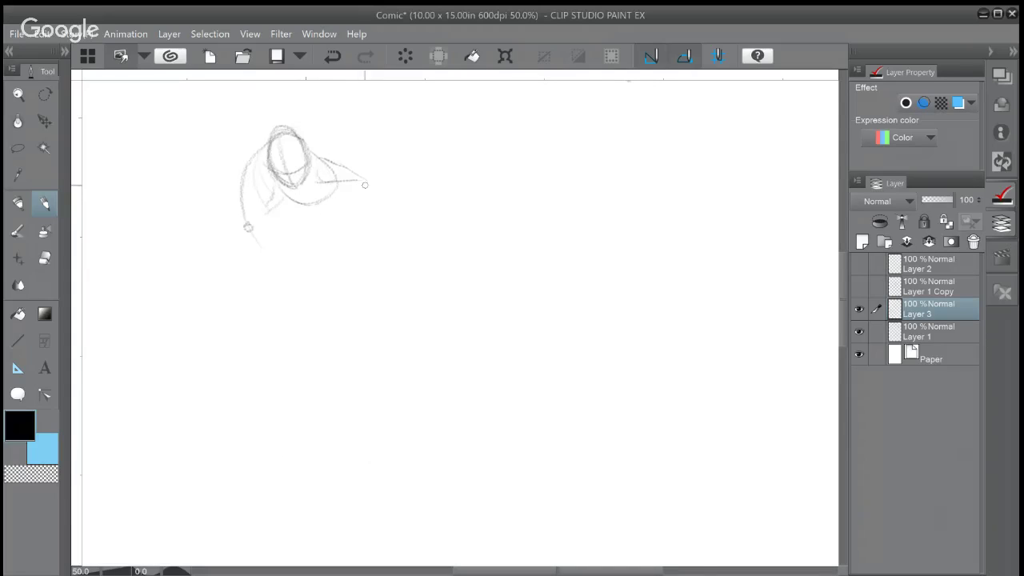
drag(365, 185, 382, 227)
mouse_move(337, 186)
mouse_down()
mouse_move(306, 217)
mouse_move(301, 208)
mouse_move(316, 220)
mouse_move(348, 208)
mouse_move(345, 198)
mouse_move(309, 226)
mouse_move(300, 220)
mouse_move(301, 243)
mouse_move(331, 227)
mouse_move(364, 251)
mouse_up()
mouse_move(294, 224)
mouse_down()
mouse_move(294, 260)
mouse_move(364, 224)
mouse_move(327, 232)
mouse_move(375, 258)
mouse_up()
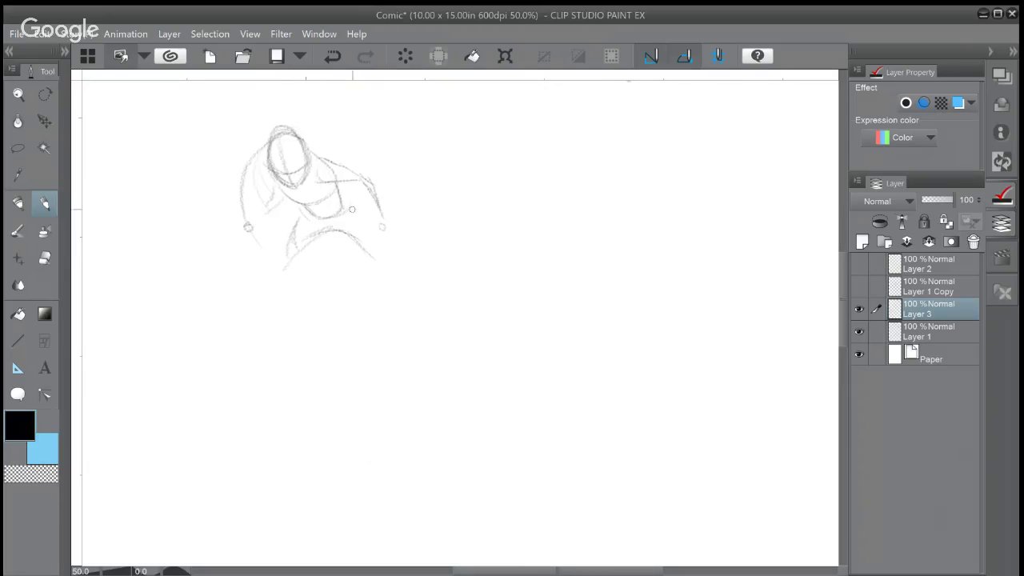
Rough in the crouching figure's widely spread legs and mark the feet with short strokes
drag(353, 204, 377, 255)
mouse_move(282, 270)
mouse_down()
mouse_move(277, 305)
mouse_move(259, 312)
mouse_move(274, 267)
mouse_move(252, 325)
mouse_up()
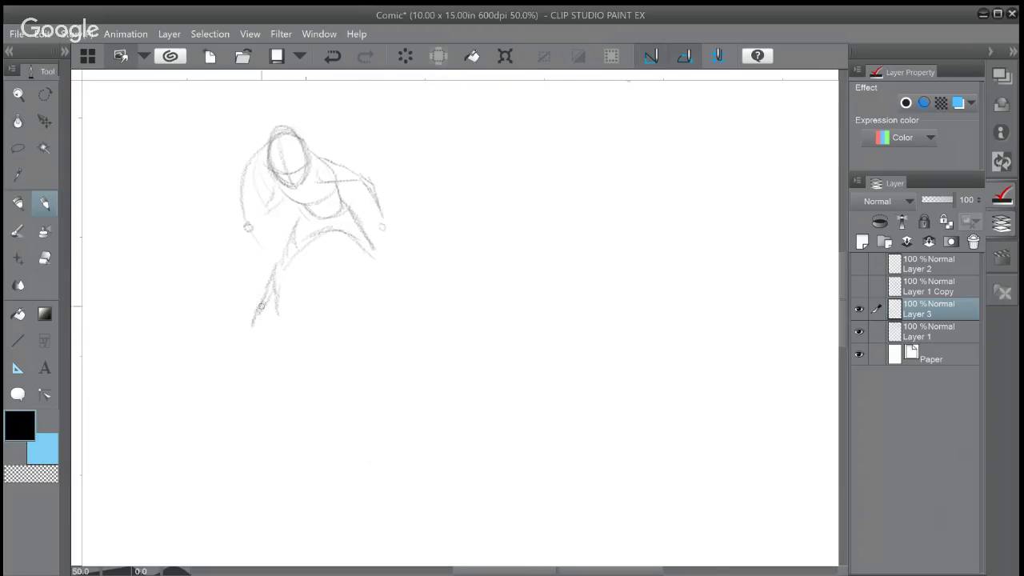
drag(376, 261, 427, 293)
drag(435, 313, 444, 316)
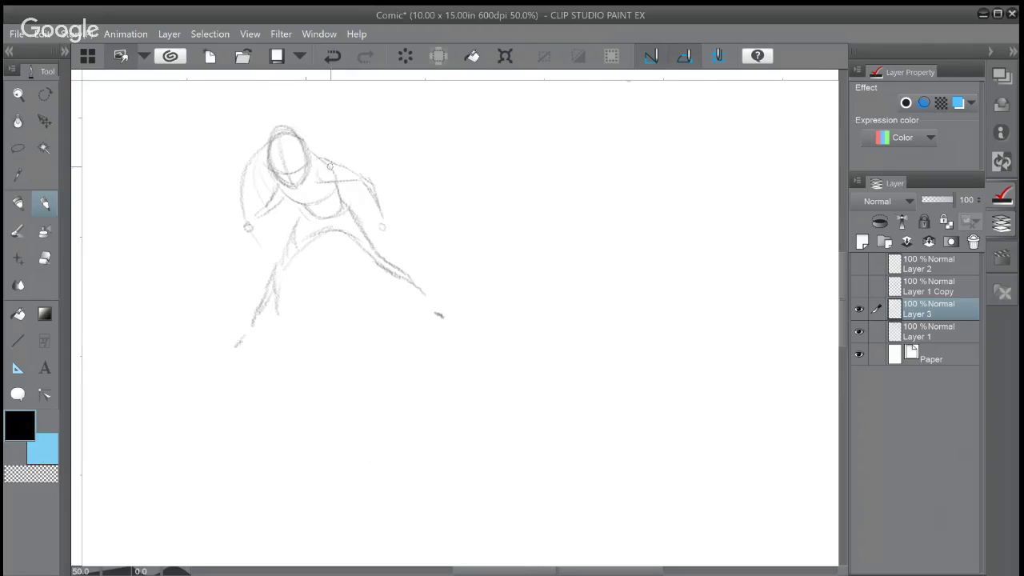
Darken the outstretched arm's contours and round out both fists of the crouching figure
mouse_move(329, 166)
mouse_down()
mouse_move(339, 183)
mouse_move(360, 170)
mouse_move(350, 185)
mouse_move(378, 217)
mouse_up()
drag(364, 178, 381, 216)
drag(243, 216, 250, 224)
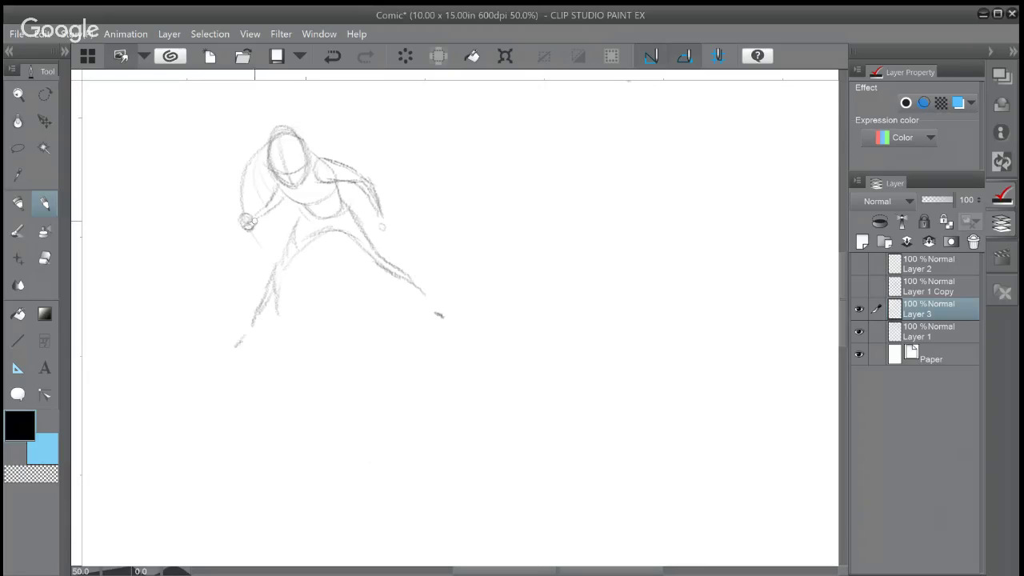
mouse_move(378, 219)
mouse_down()
mouse_move(374, 230)
mouse_move(384, 227)
mouse_up()
Redraw the bent leg with a more upright shin and foot, and firm up the extended leg down to its foot
drag(287, 246, 284, 315)
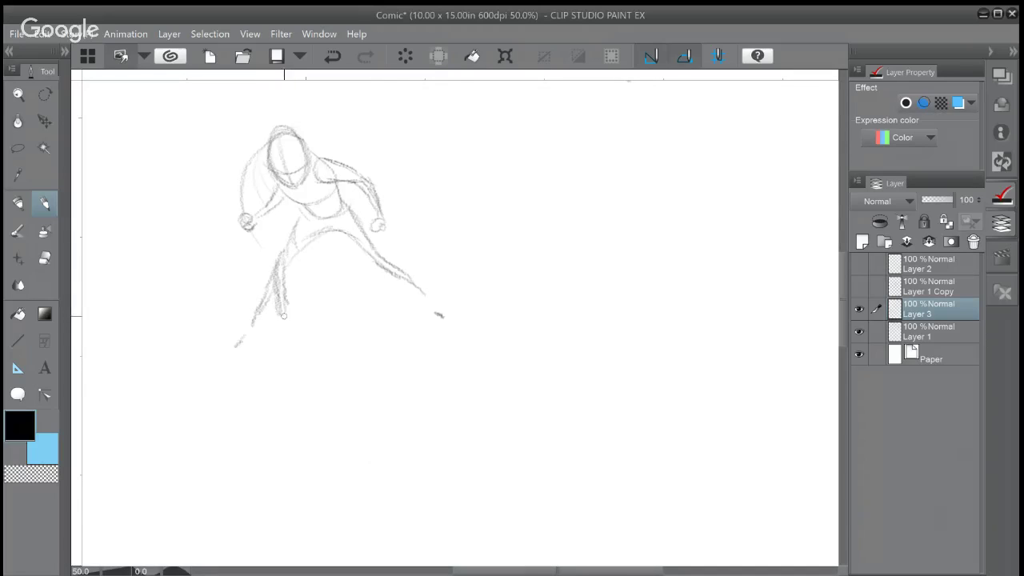
drag(281, 276, 277, 327)
drag(269, 333, 259, 339)
mouse_move(347, 233)
mouse_down()
mouse_move(354, 258)
mouse_move(424, 298)
mouse_move(395, 270)
mouse_move(449, 317)
mouse_up()
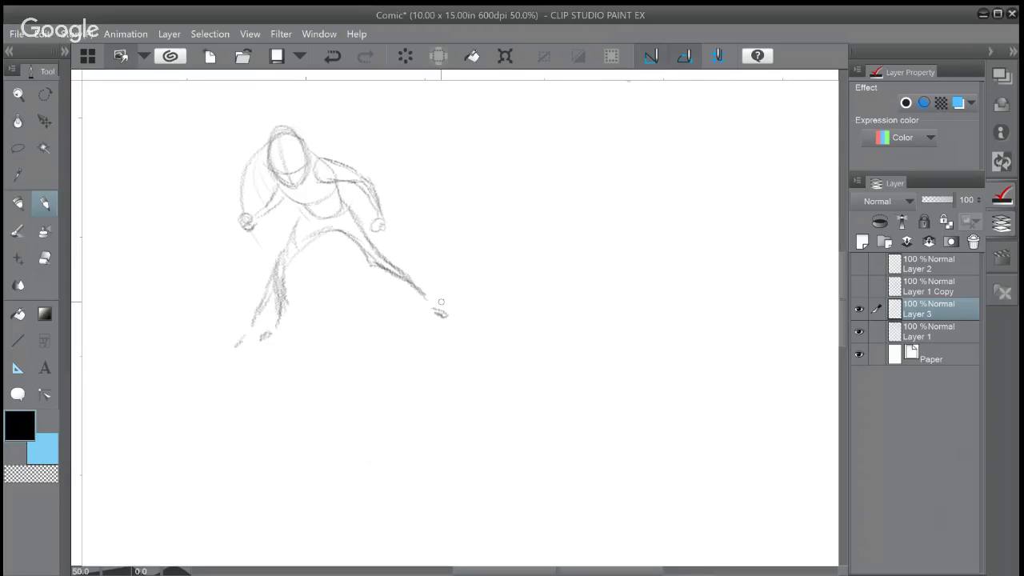
Strengthen the bent leg's thigh and shin contours and darken the oval of the face
drag(295, 228, 276, 264)
mouse_move(282, 261)
mouse_down()
mouse_move(314, 235)
mouse_move(275, 313)
mouse_up()
drag(284, 261, 280, 325)
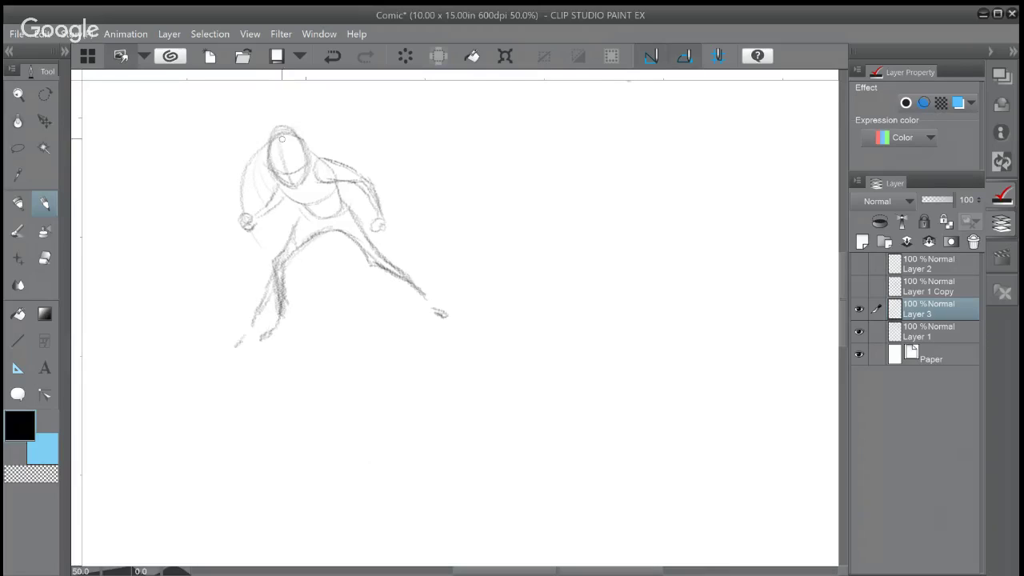
mouse_move(280, 149)
mouse_down()
mouse_move(276, 186)
mouse_move(272, 170)
mouse_move(299, 181)
mouse_move(269, 153)
mouse_move(277, 172)
mouse_up()
drag(299, 141, 285, 186)
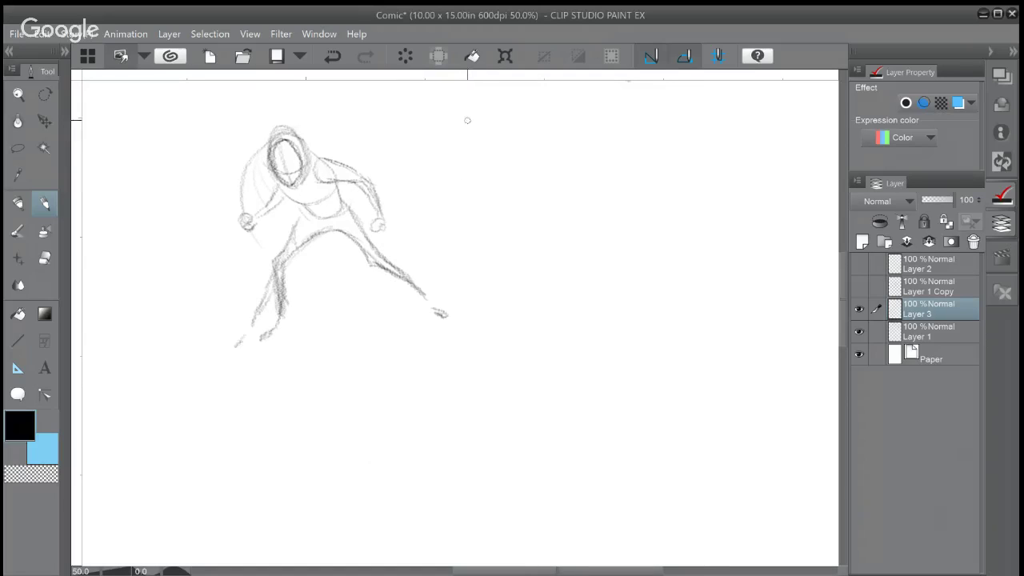
Start a second, standing figure beside the crouching one with a small head, raised arm and leaning torso
mouse_move(469, 112)
mouse_down()
mouse_move(457, 130)
mouse_move(491, 108)
mouse_move(491, 149)
mouse_move(476, 142)
mouse_up()
drag(493, 121, 479, 168)
drag(519, 105, 506, 143)
mouse_move(469, 106)
mouse_down()
mouse_move(466, 125)
mouse_move(509, 182)
mouse_move(484, 182)
mouse_move(473, 228)
mouse_up()
Sketch the standing figure's two bent legs in a stride and add short strokes for both feet
mouse_move(485, 192)
mouse_down()
mouse_move(490, 246)
mouse_move(516, 225)
mouse_up()
drag(478, 289, 494, 290)
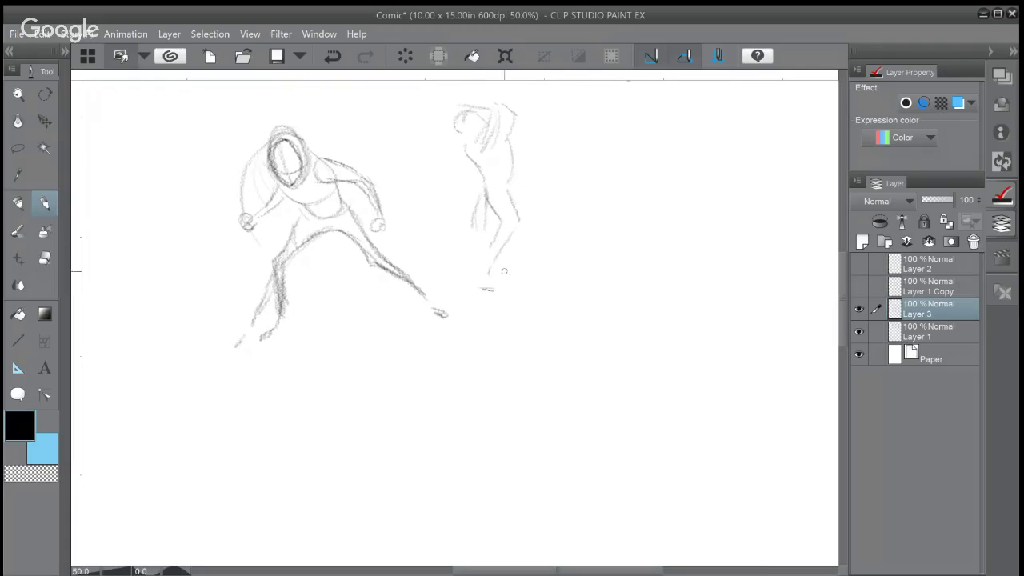
mouse_move(515, 185)
mouse_down()
mouse_move(542, 223)
mouse_move(536, 258)
mouse_move(523, 219)
mouse_move(548, 281)
mouse_up()
drag(481, 290, 500, 291)
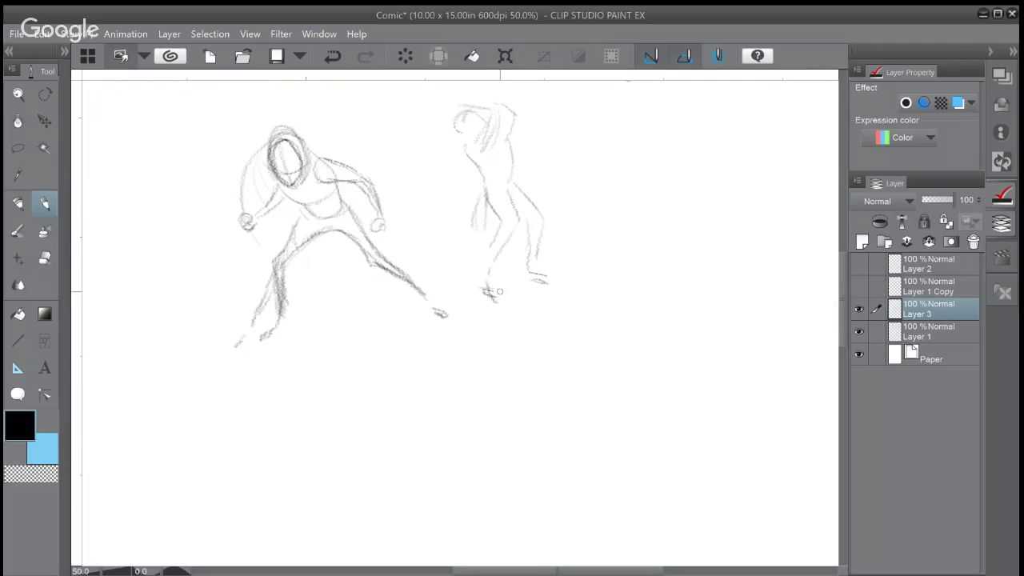